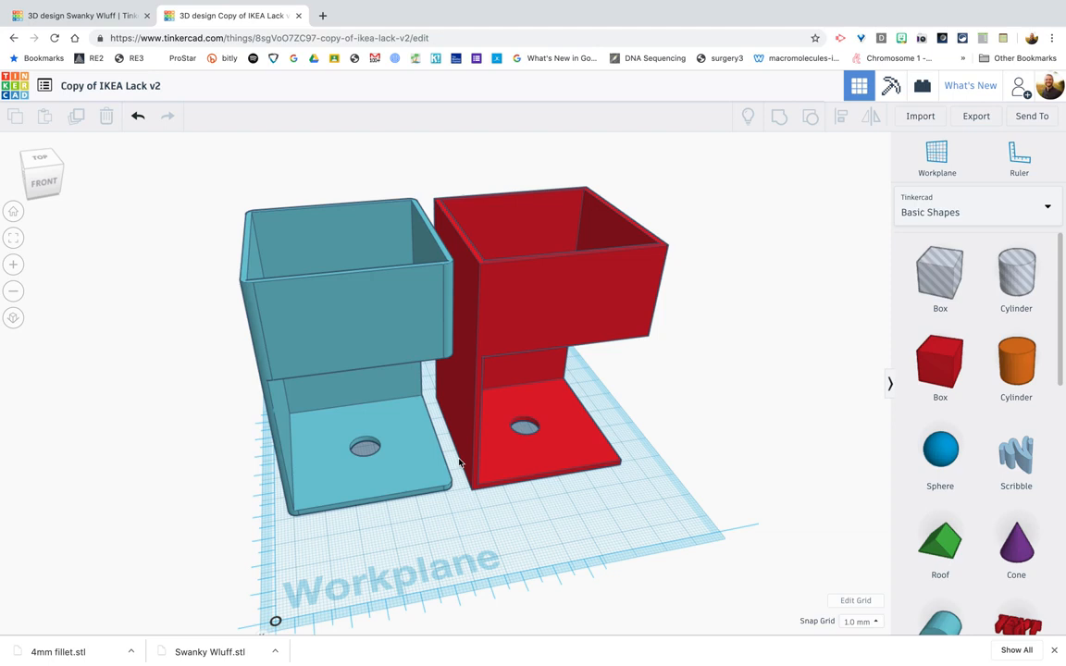
scroll(607, 326, up, 5)
drag(653, 299, 679, 325)
right_drag(681, 326, 566, 358)
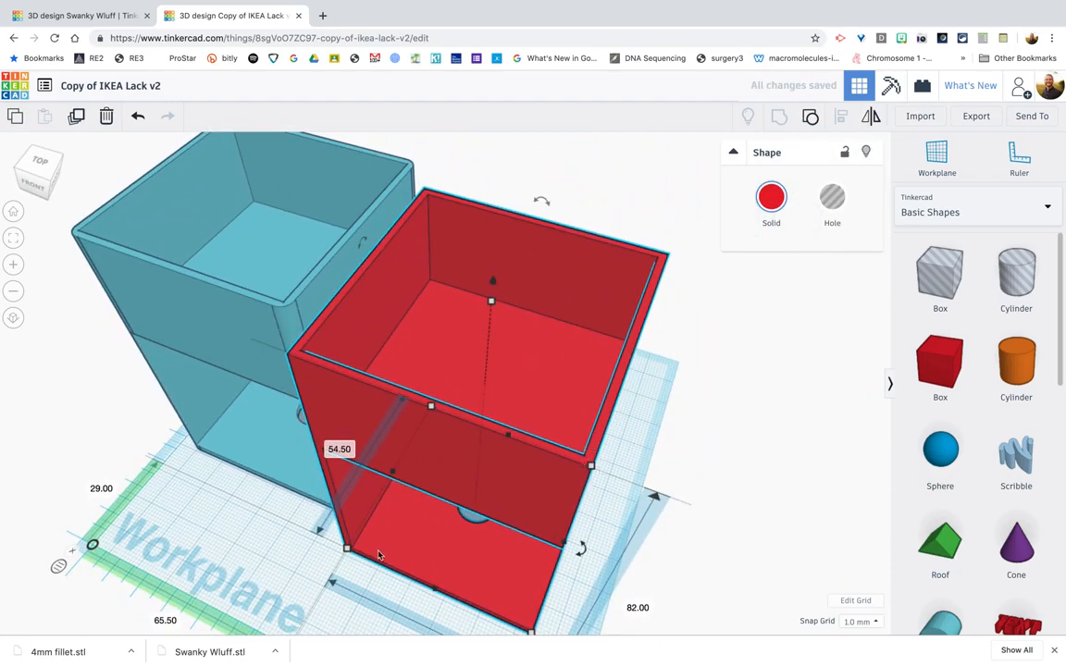
key(ctrl+z)
right_drag(317, 568, 435, 545)
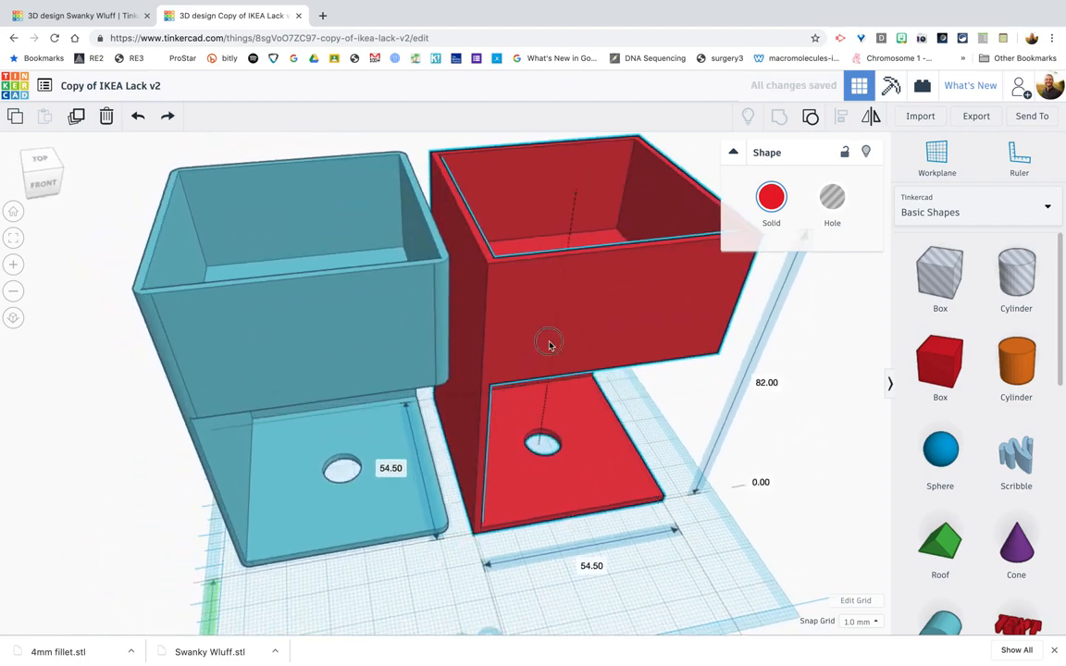
Move the red model clear of the teal one, to 72 mm across and 36 mm deep from the ruler origin
drag(548, 345, 579, 340)
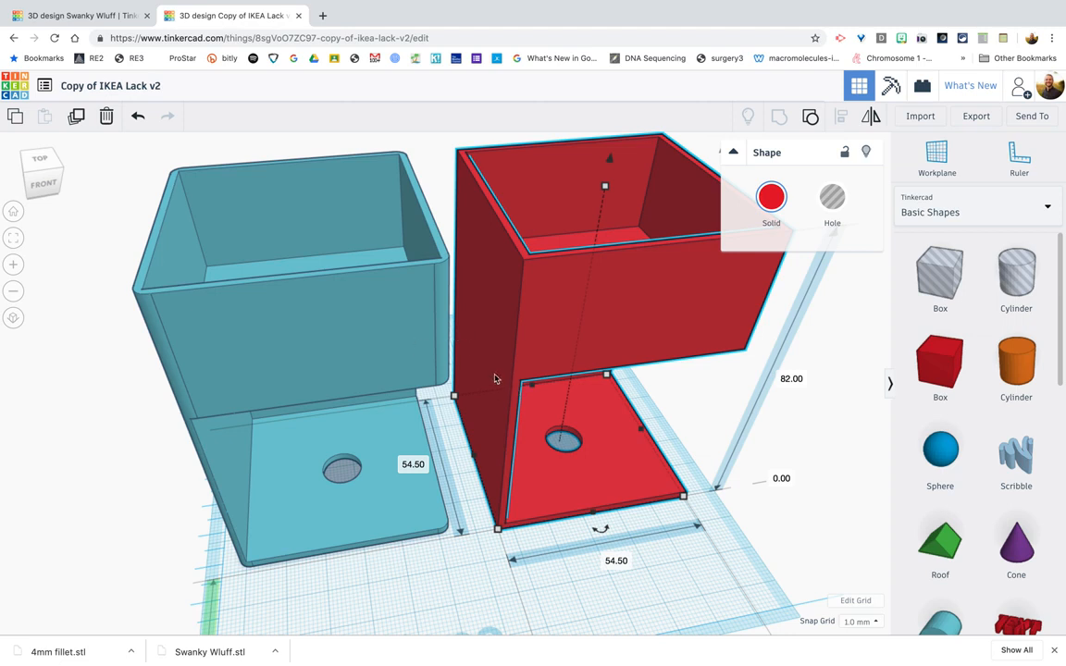
scroll(572, 454, down, 5)
scroll(527, 532, up, 3)
right_drag(520, 548, 514, 525)
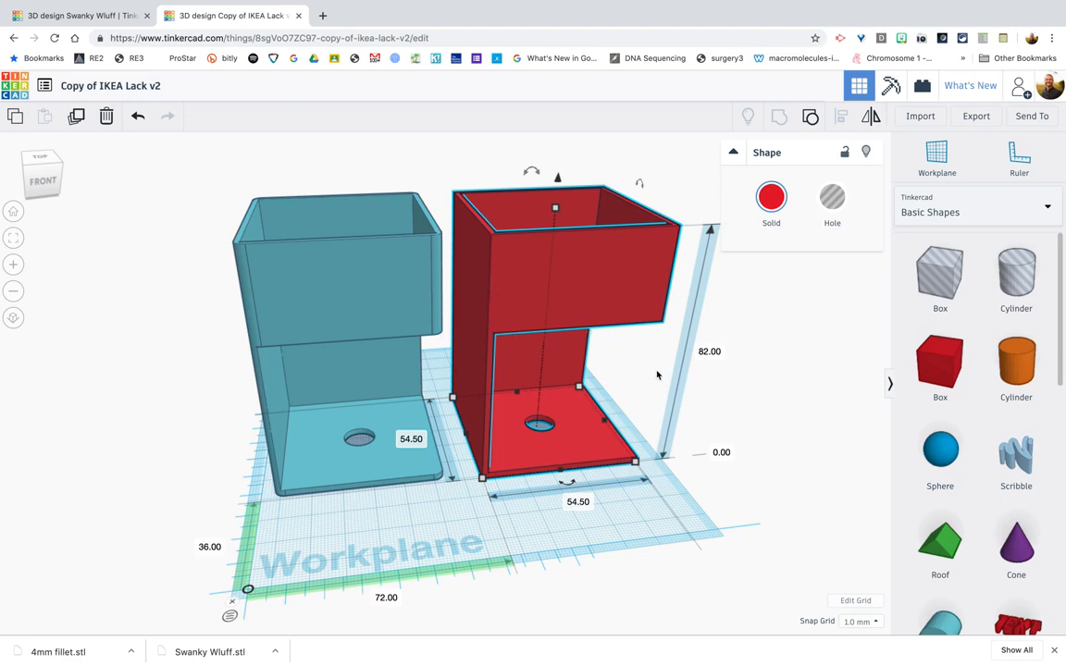
Ungroup and regroup the red model to show its component shapes, and select the rounded teal model
click(809, 119)
right_drag(671, 396, 705, 446)
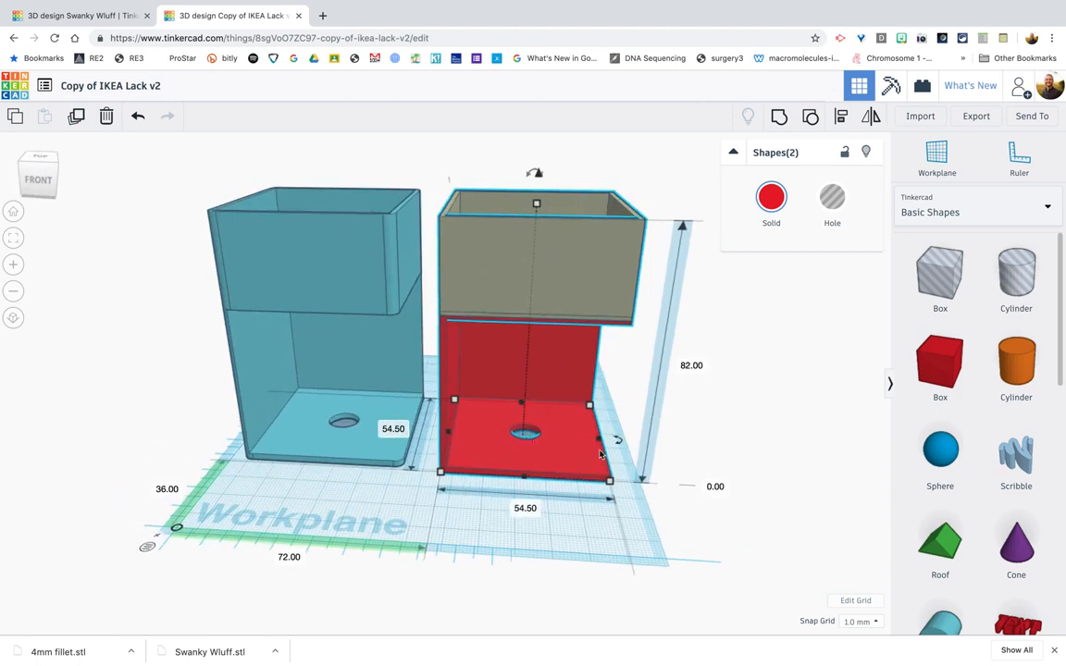
click(779, 116)
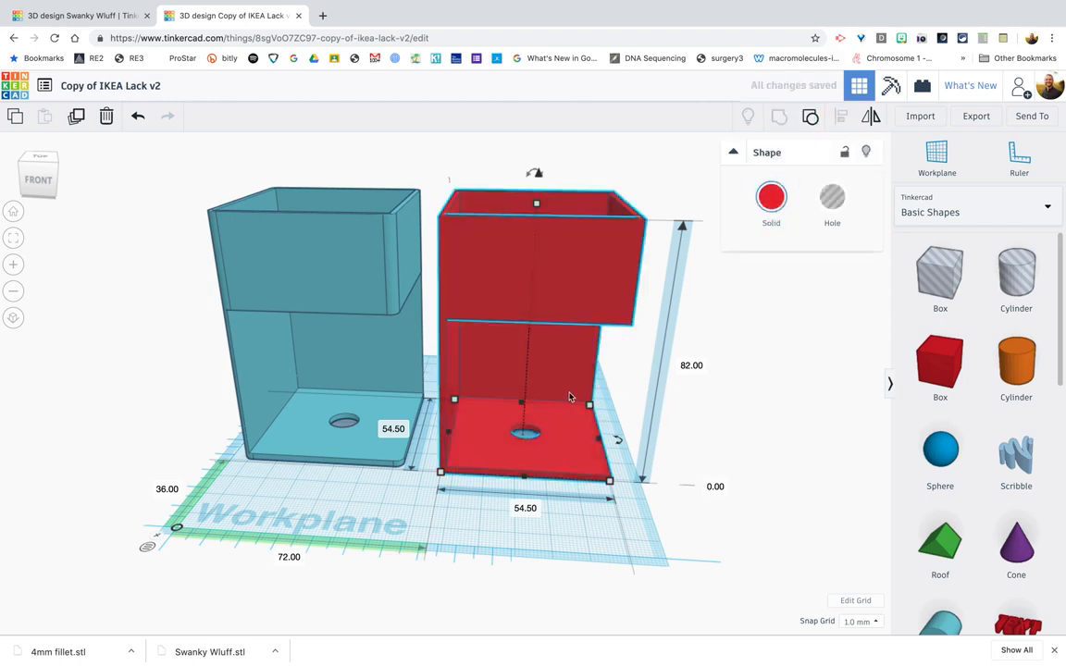
mouse_move(398, 302)
right_down()
mouse_move(424, 333)
mouse_move(468, 321)
mouse_move(379, 297)
right_up()
click(378, 297)
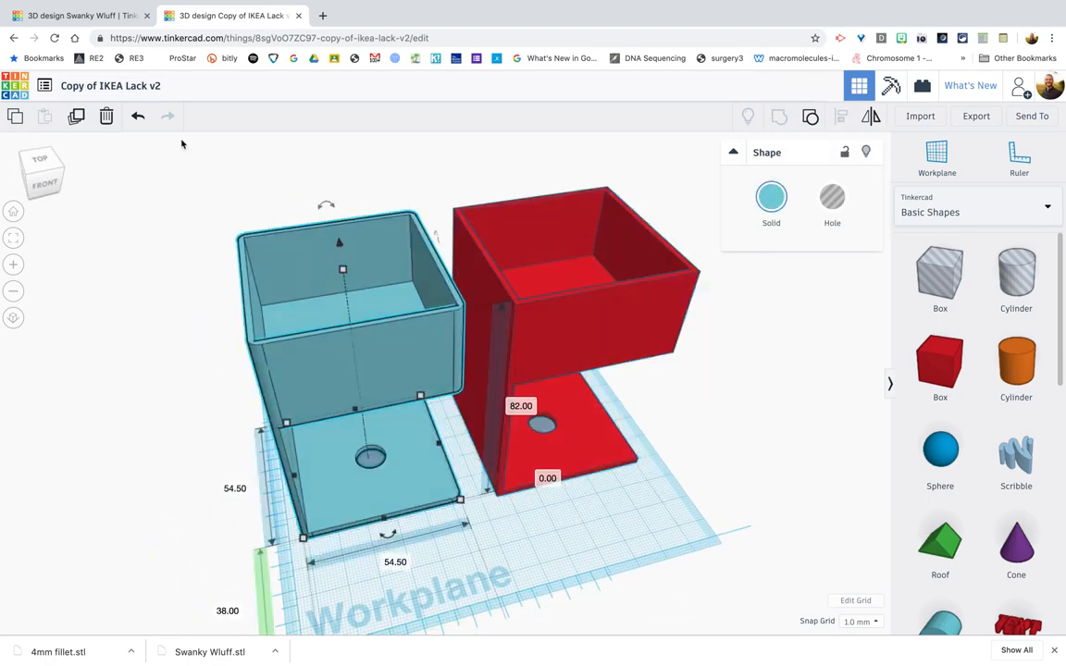
Switch to the empty 4mm fillet design and rename it "4mm fillet tool"
click(87, 15)
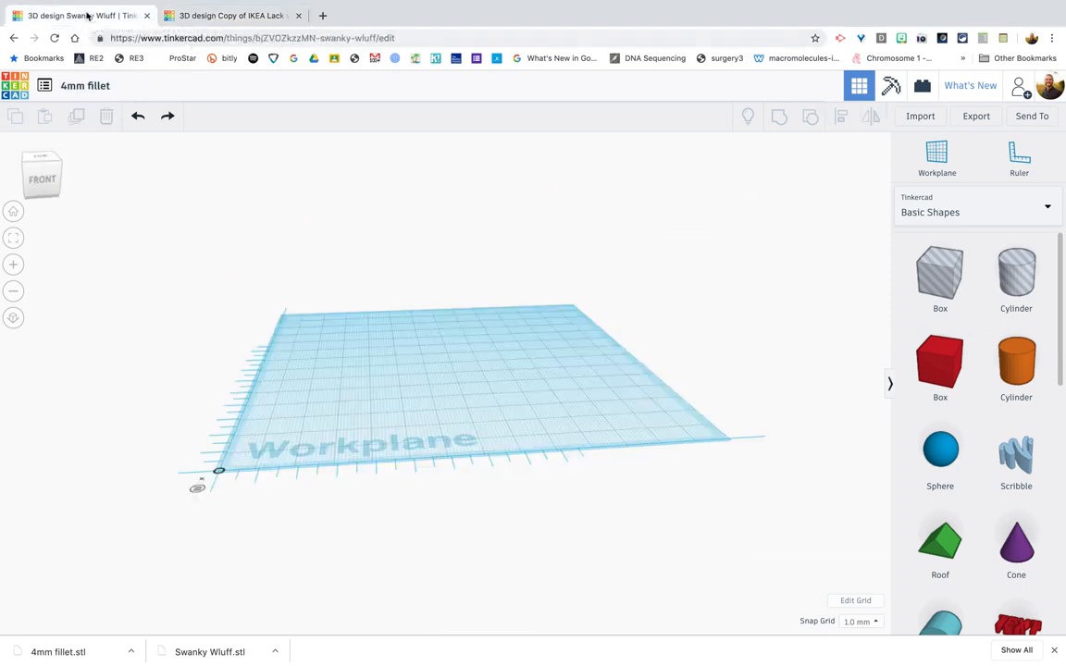
click(428, 437)
right_drag(429, 436, 399, 423)
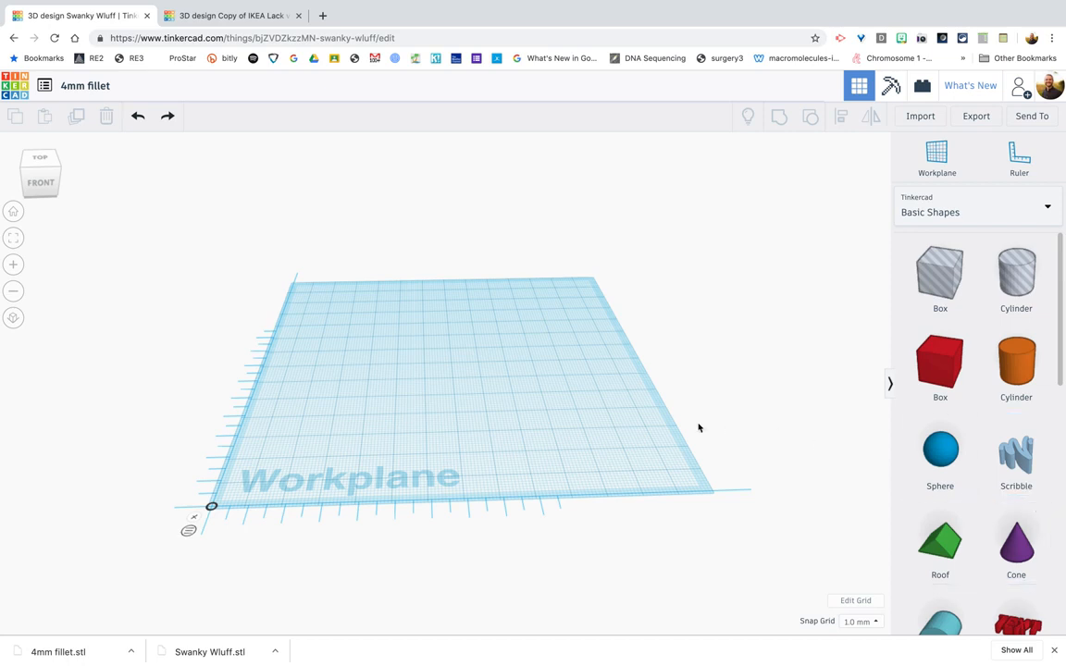
click(88, 88)
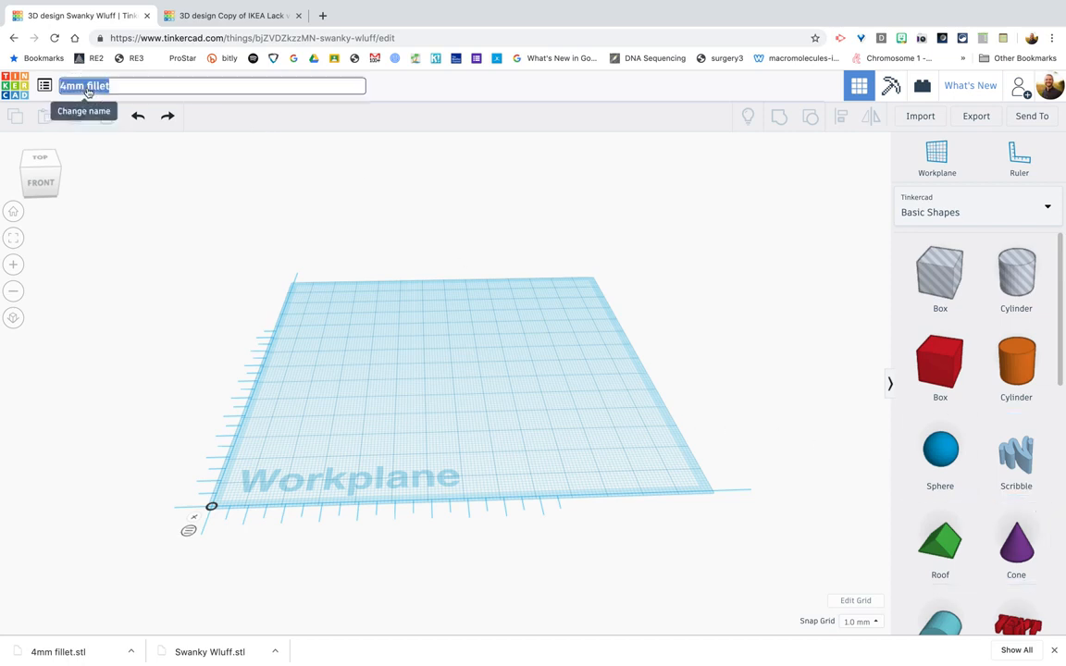
triple_click(120, 88)
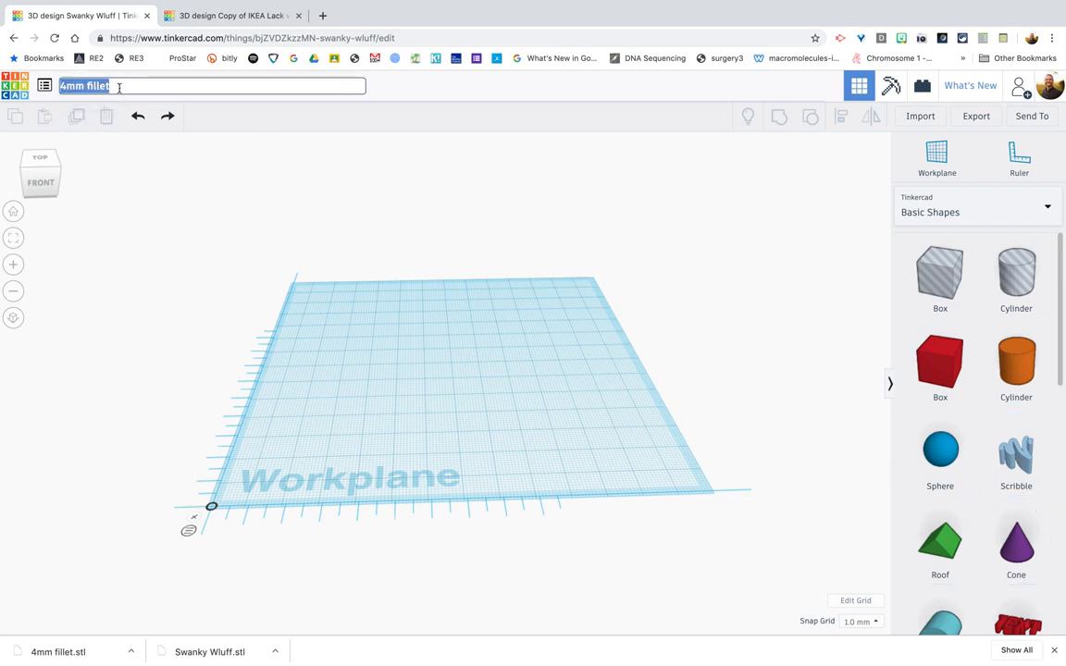
click(119, 88)
text(tool)
key(Return)
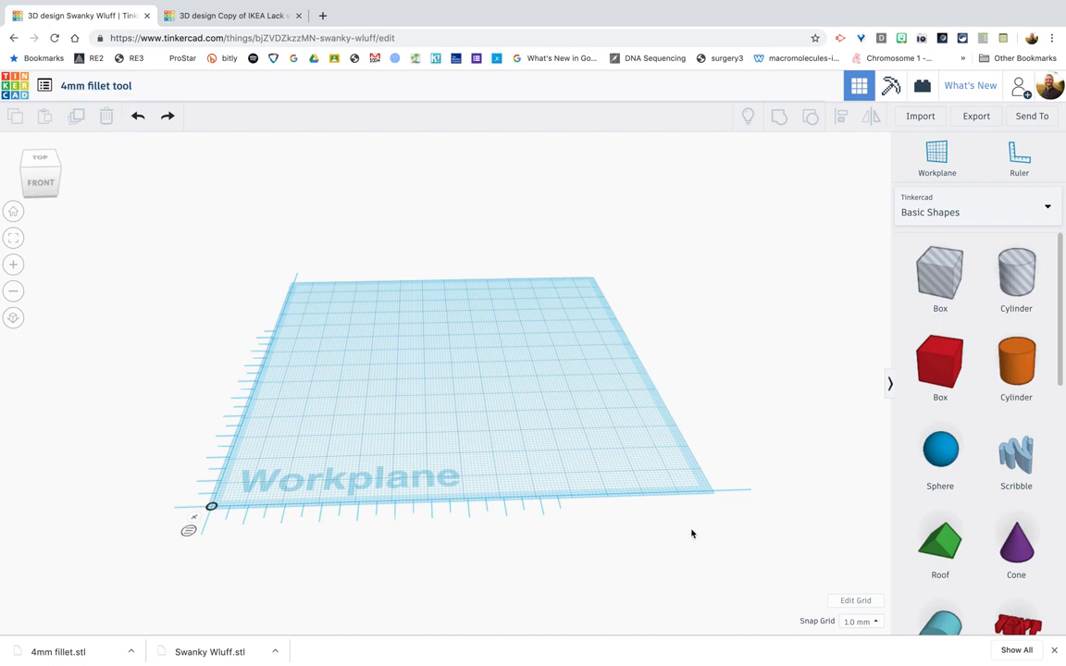
Place a roof shape on the workplane and rotate it 90° so that it stands on its triangular end
drag(941, 551, 447, 348)
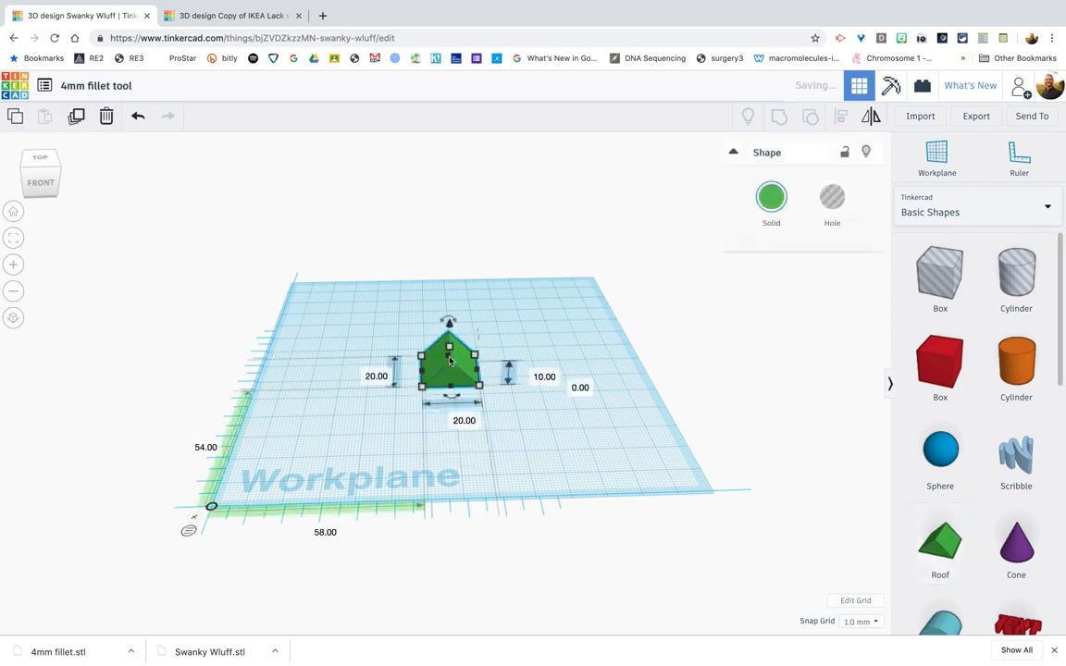
right_drag(345, 469, 457, 460)
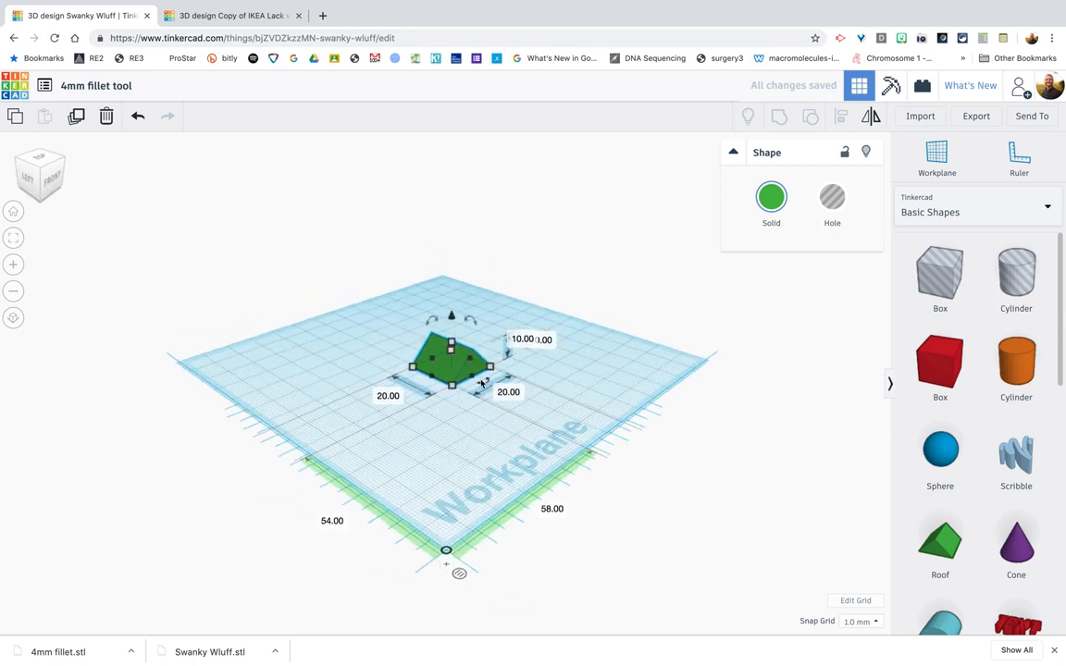
drag(471, 320, 434, 313)
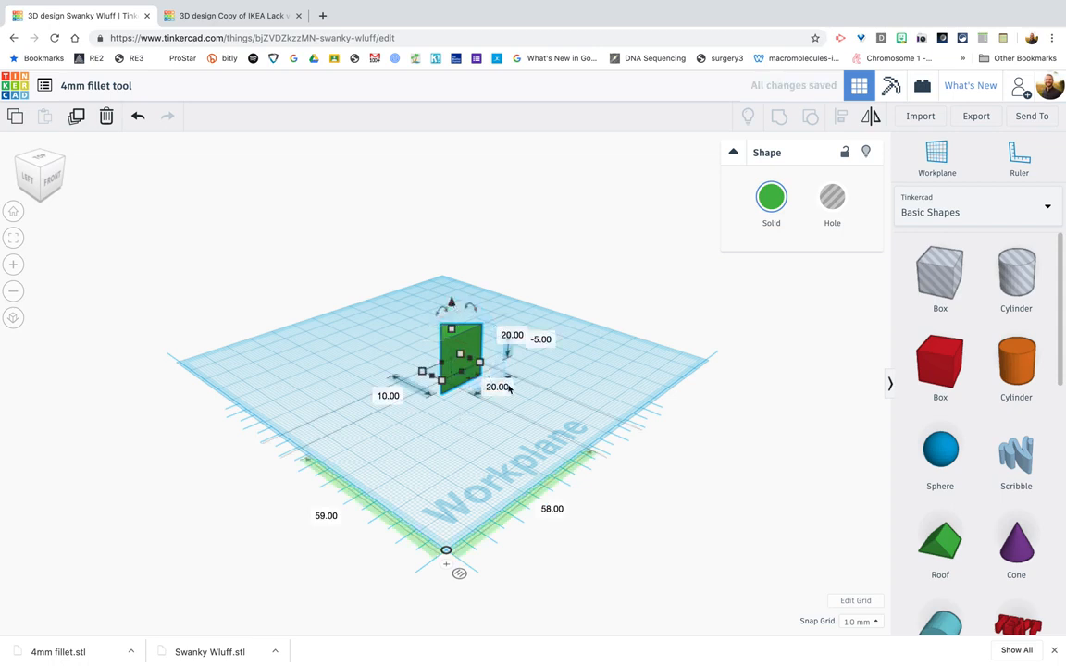
Raise the roof shape and set its height above the workplane to 0 mm
click(542, 341)
right_drag(514, 375, 495, 404)
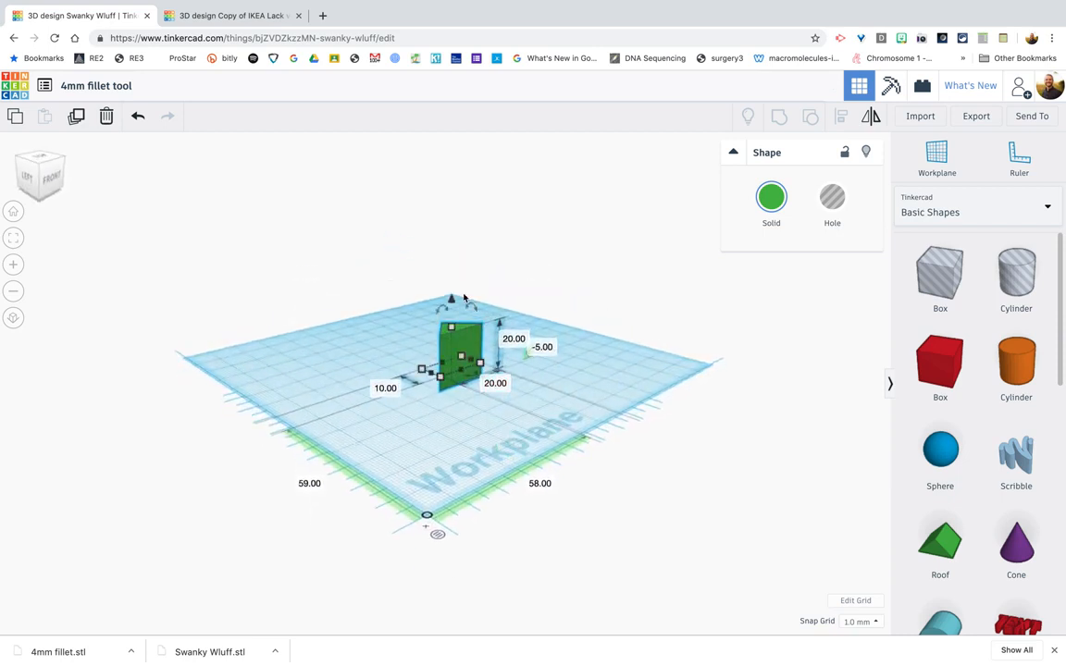
drag(452, 301, 453, 298)
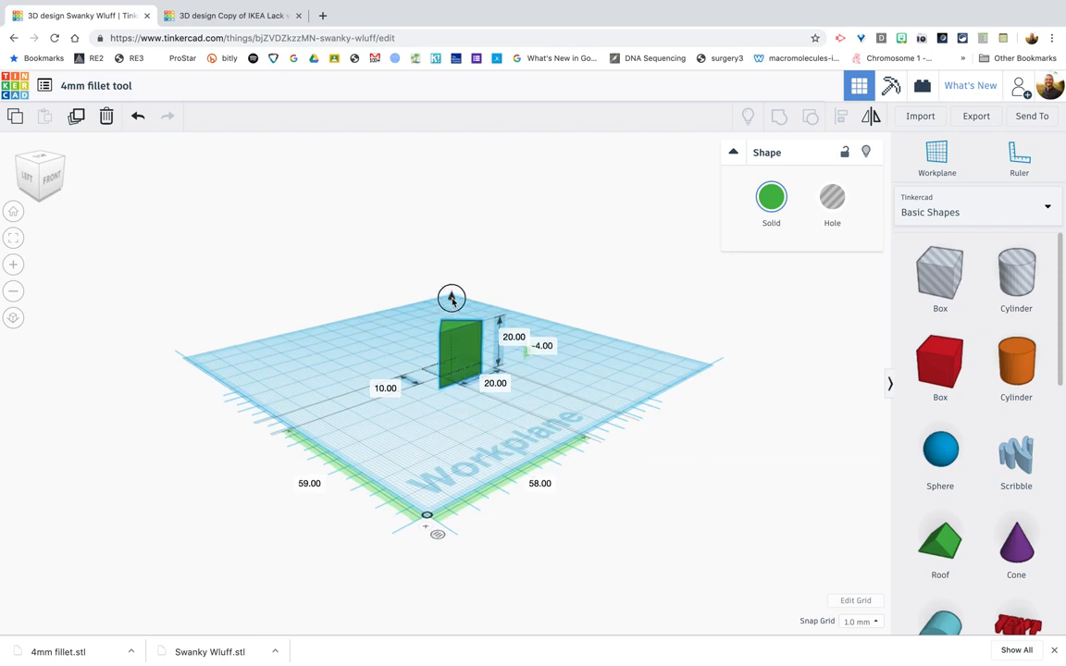
drag(452, 299, 452, 296)
click(544, 346)
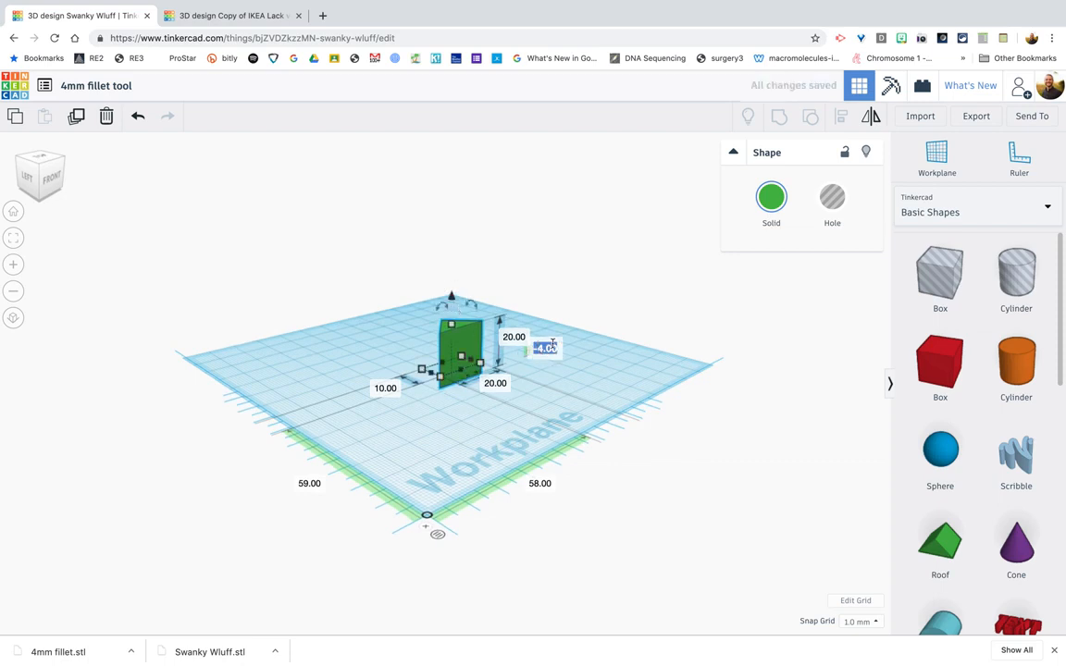
text(0)
key(Return)
Place a cylinder hole in front of the roof, 68 mm across and 25 mm deep from the ruler origin
right_drag(558, 382, 485, 503)
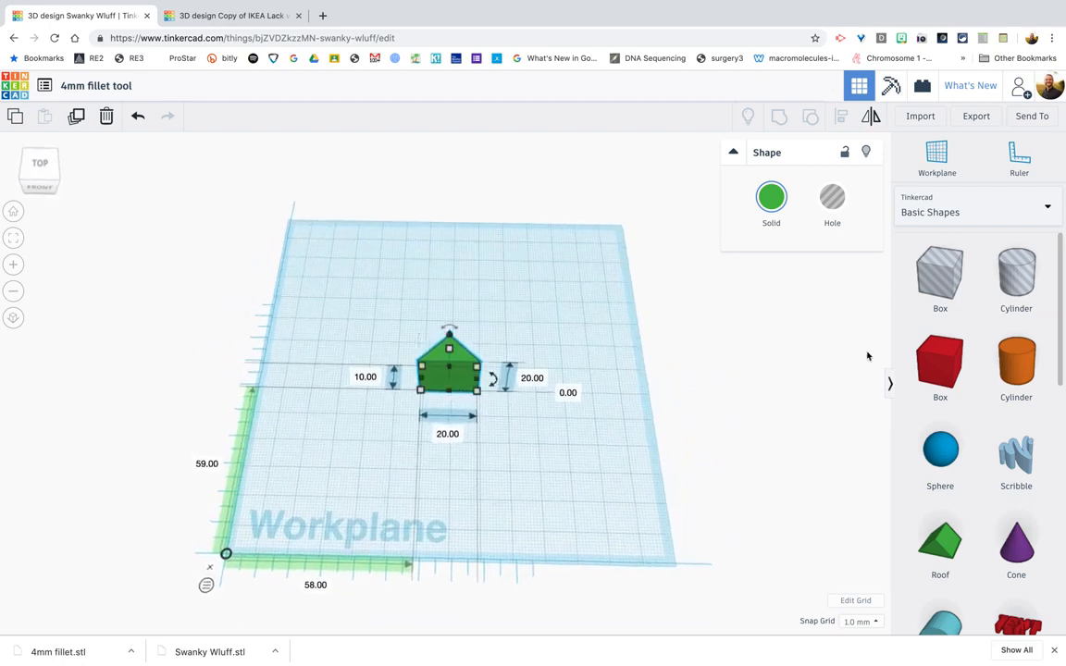
drag(1012, 280, 476, 453)
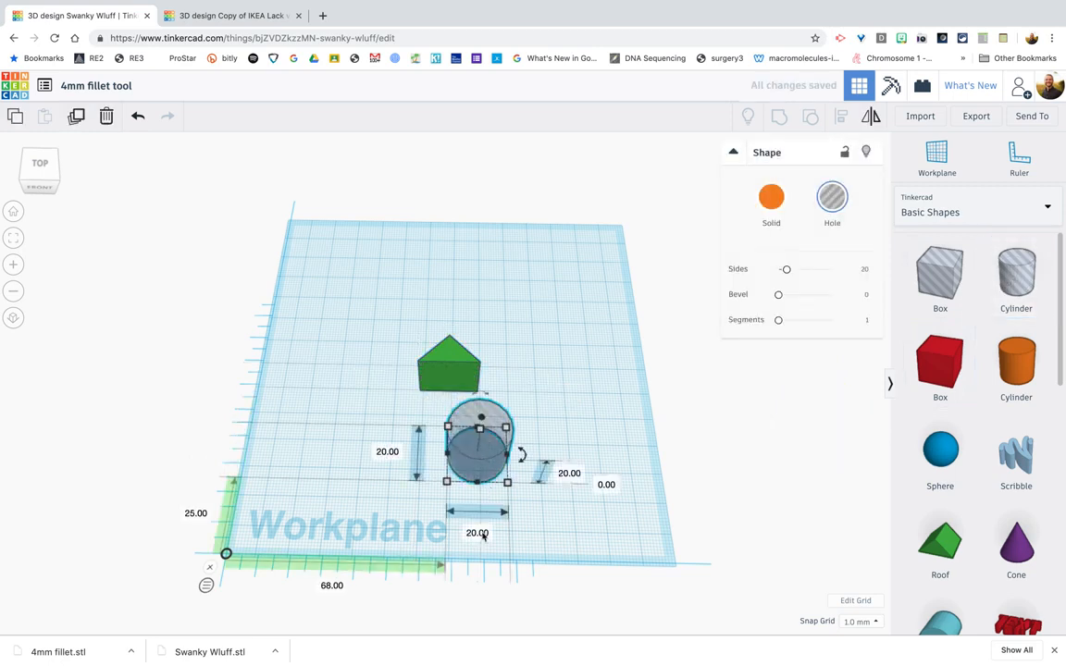
Examine the roof's triangular end and its corner from above, and compare it with the cylinder hole
click(425, 378)
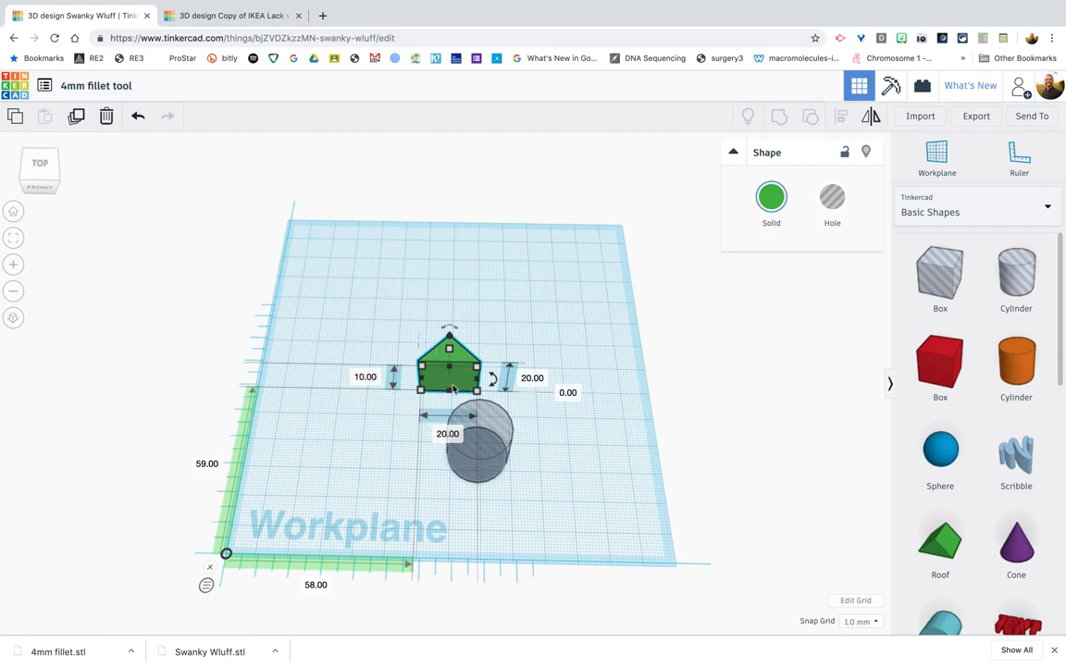
scroll(447, 353, up, 3)
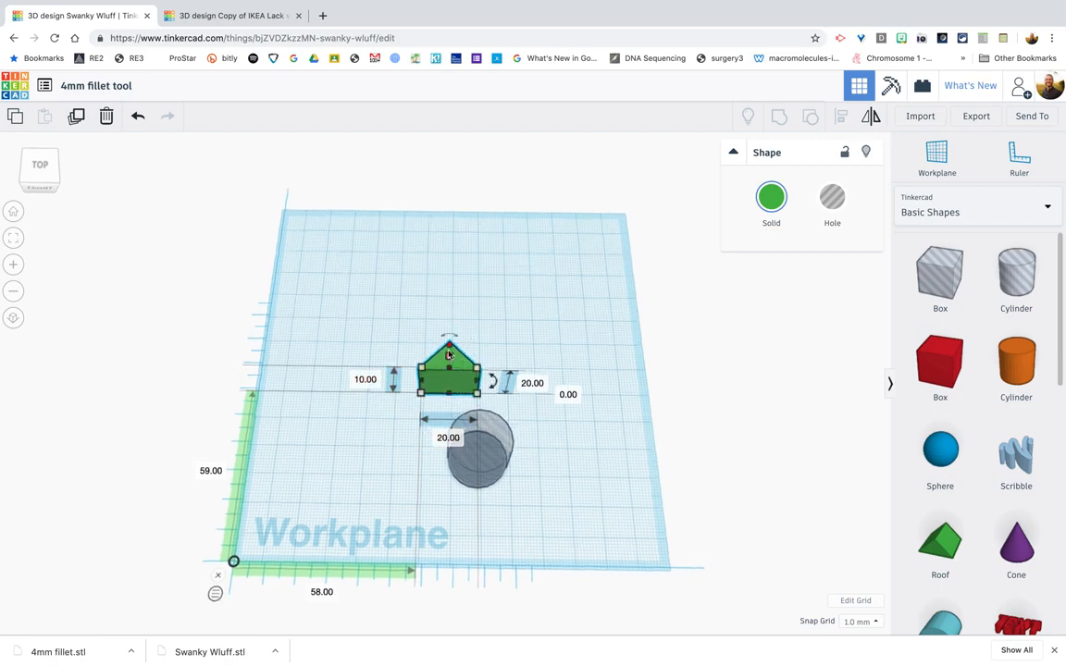
scroll(447, 353, up, 4)
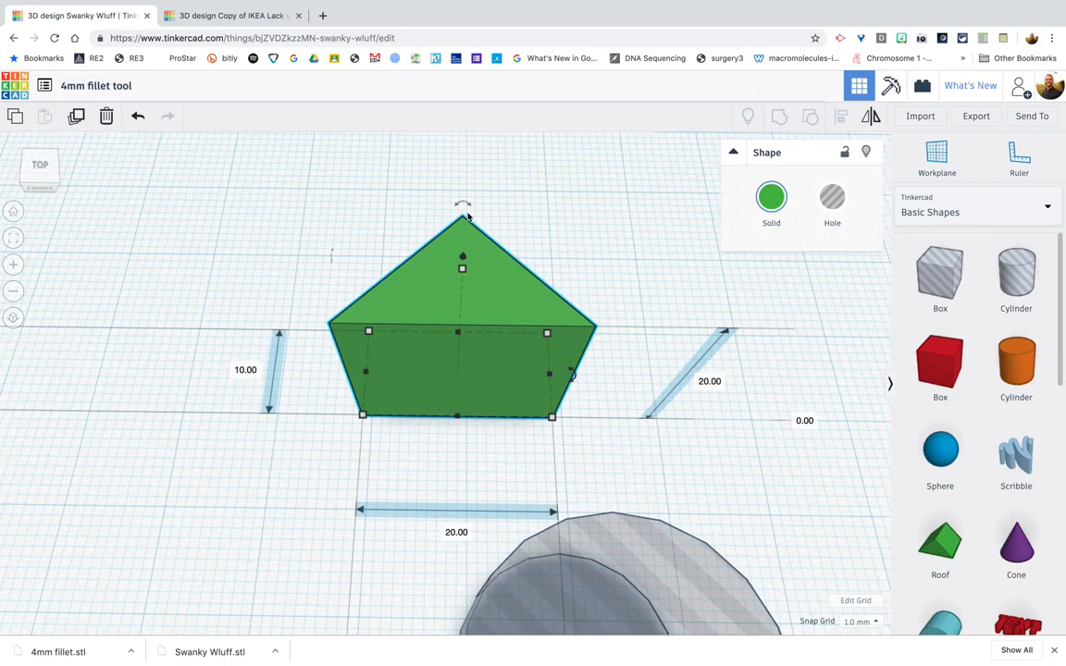
scroll(431, 282, down, 6)
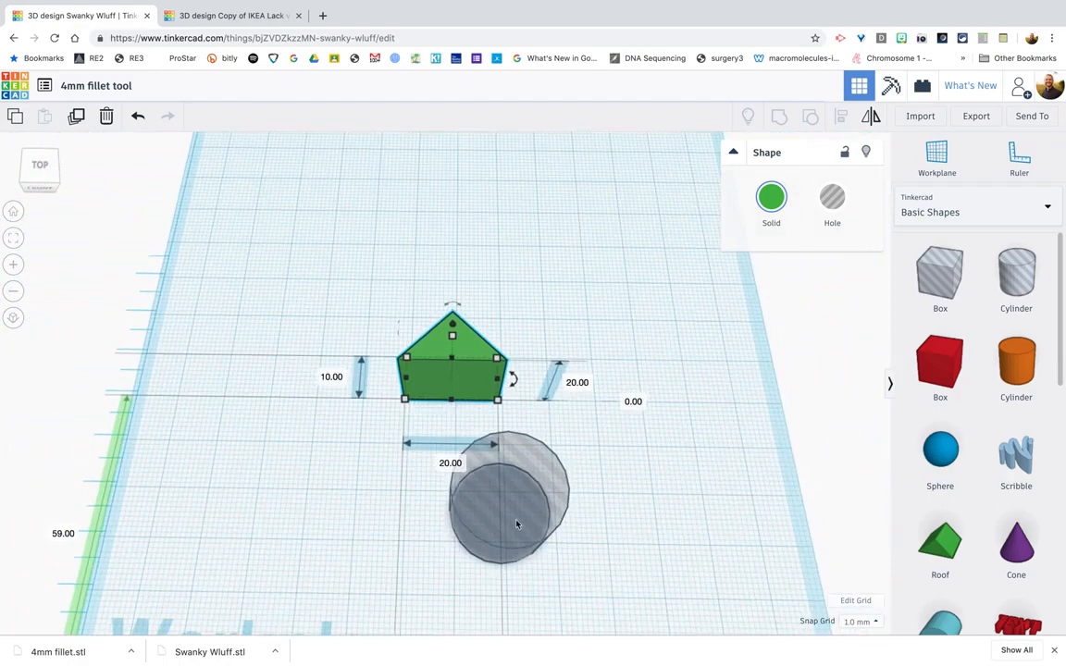
scroll(514, 528, down, 4)
scroll(513, 528, up, 6)
right_drag(512, 529, 492, 468)
scroll(492, 468, up, 2)
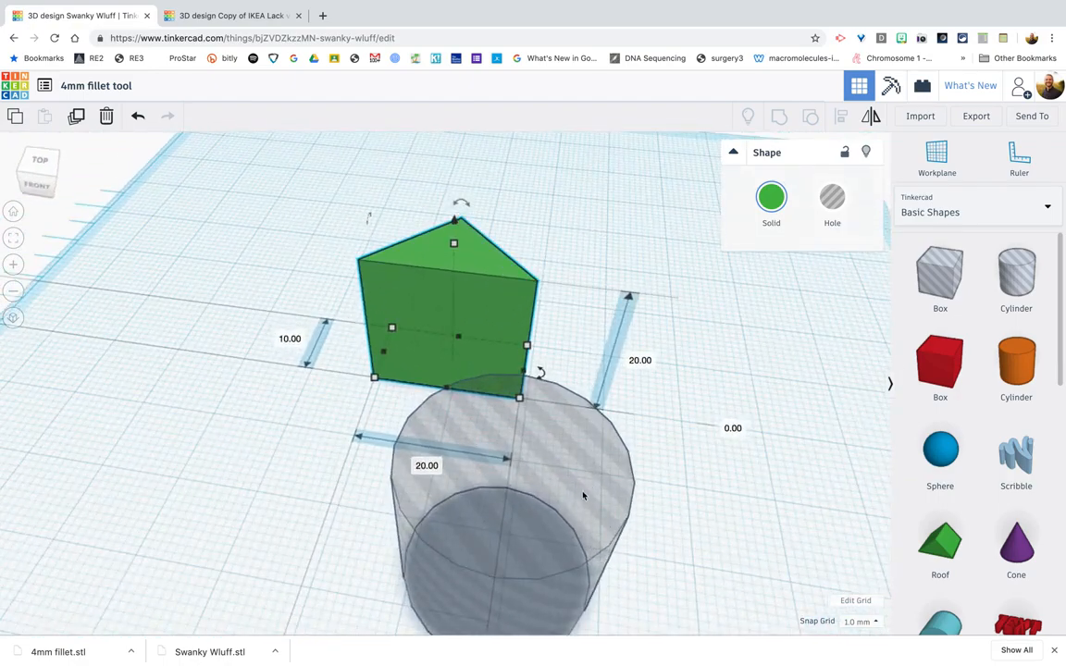
Set the cylinder hole's number of sides to 64 to smooth its curved surface
click(583, 496)
scroll(546, 418, up, 1)
scroll(546, 419, up, 3)
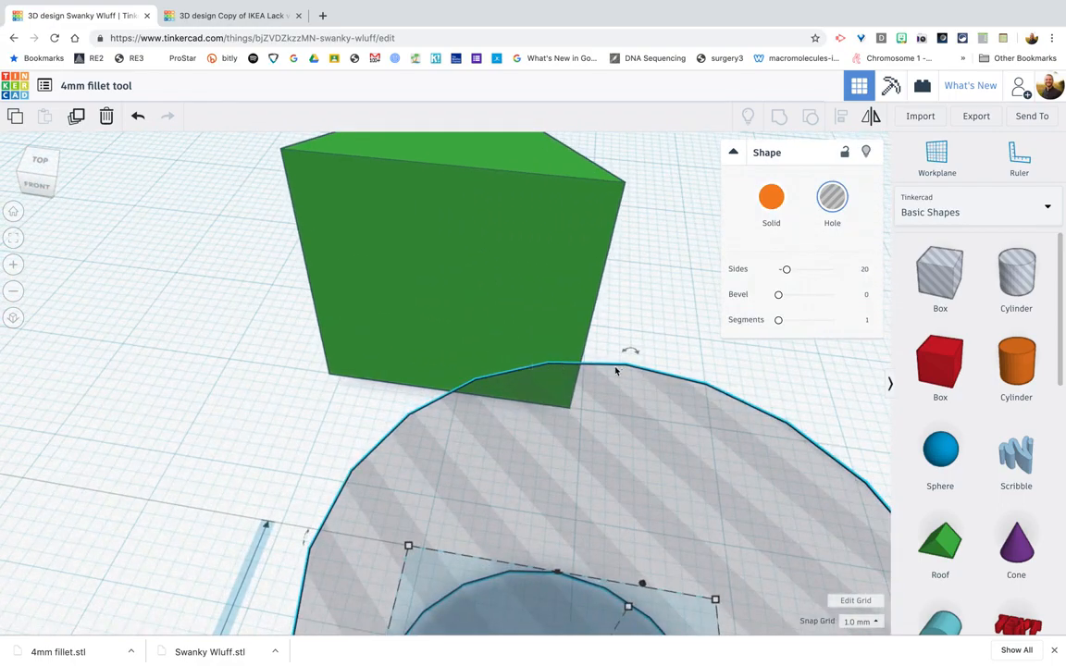
scroll(729, 426, down, 5)
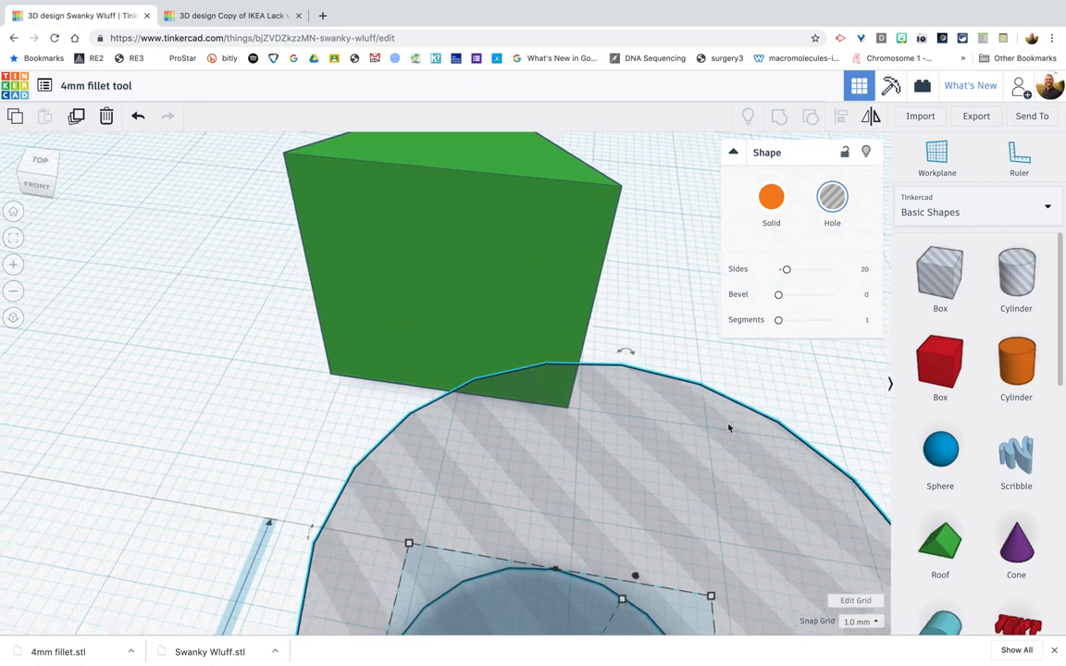
scroll(615, 508, down, 3)
right_drag(585, 512, 647, 482)
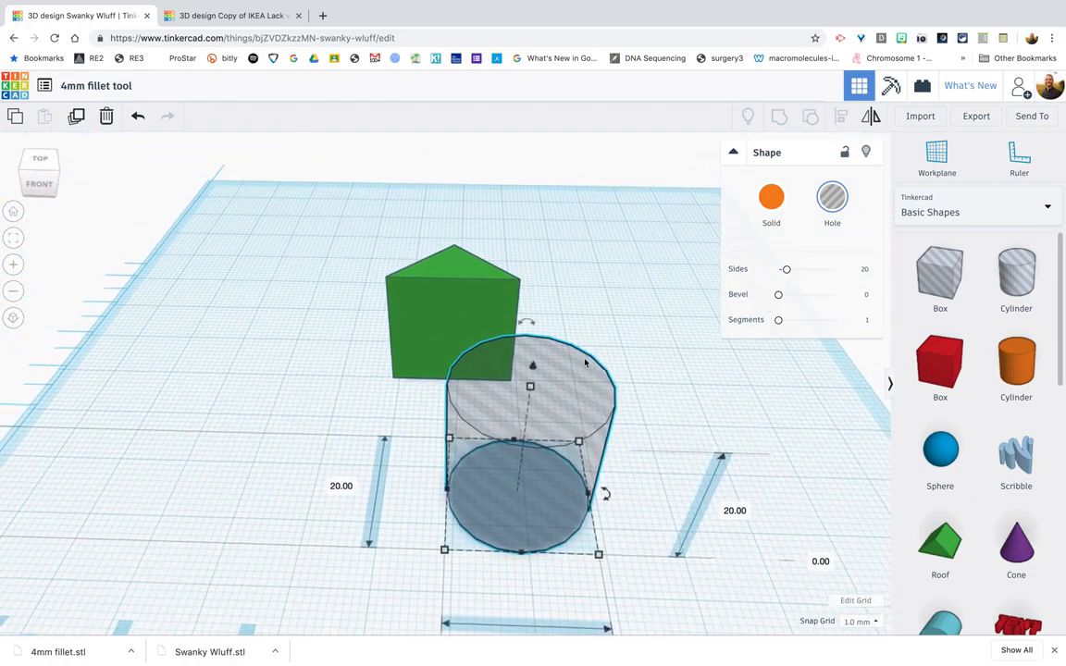
click(787, 270)
drag(787, 271, 844, 273)
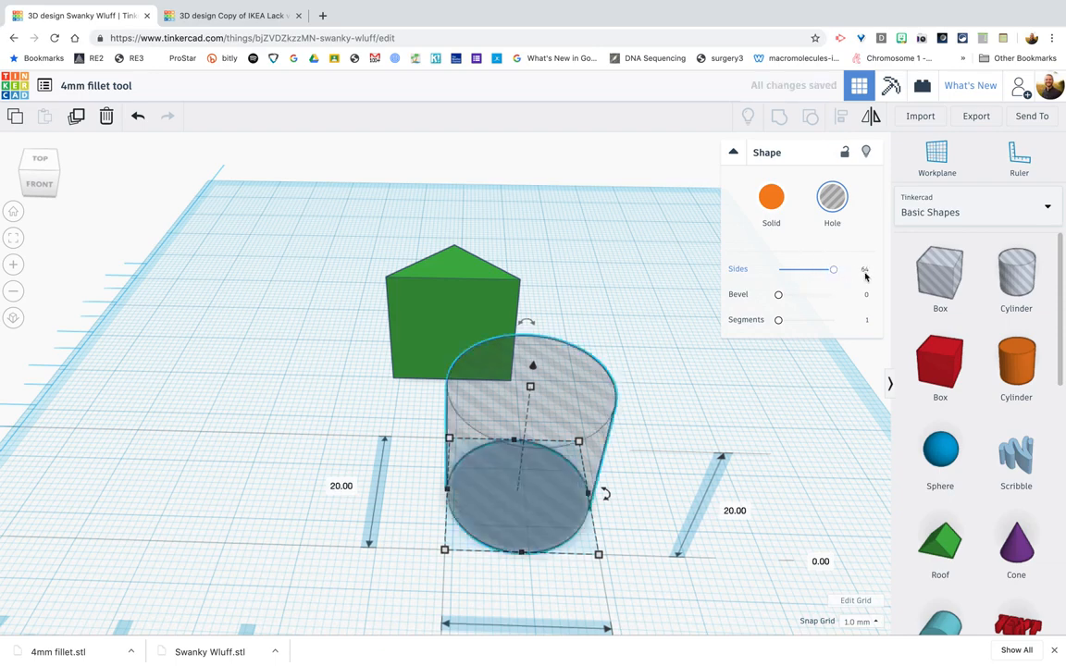
click(676, 356)
scroll(594, 449, up, 2)
scroll(594, 449, down, 4)
right_drag(571, 519, 554, 552)
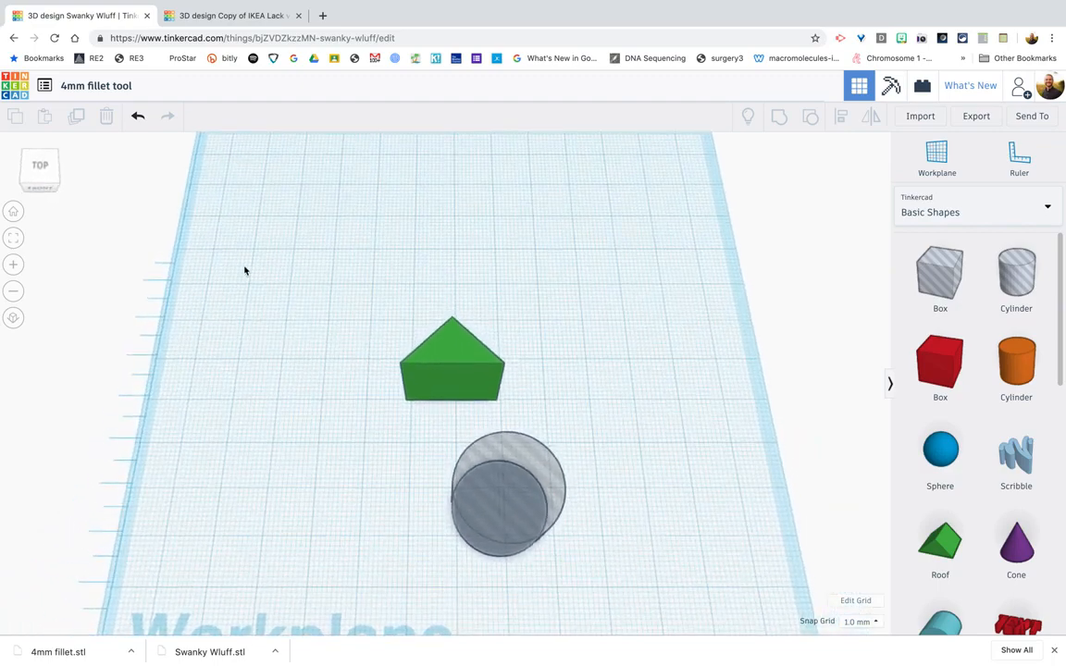
click(39, 166)
right_drag(551, 459, 573, 374)
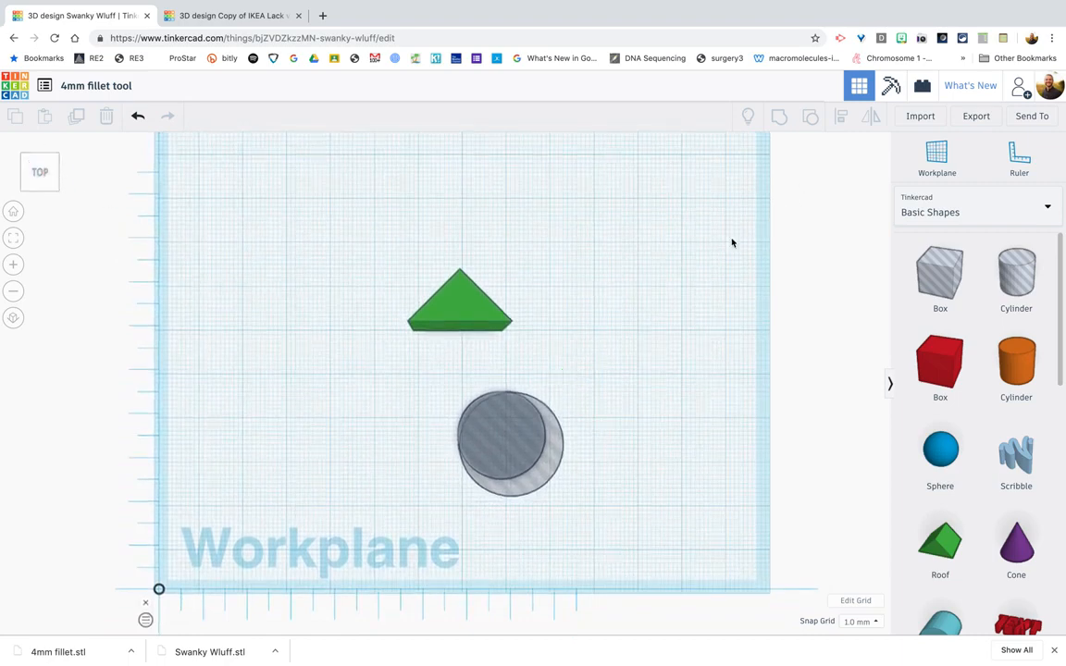
click(465, 309)
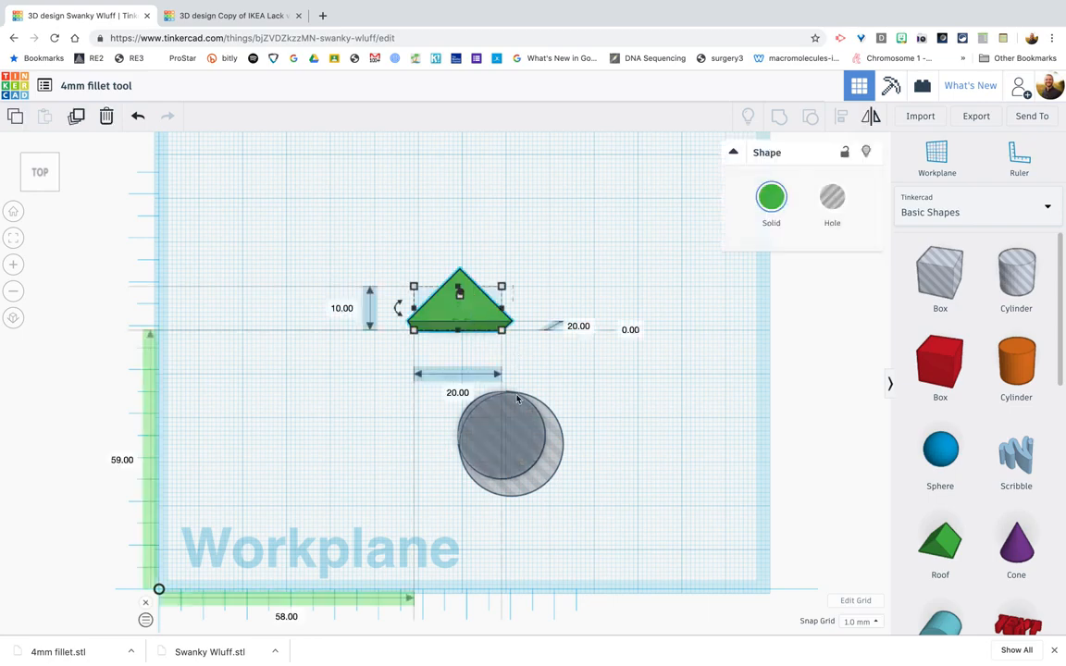
shift+click(542, 448)
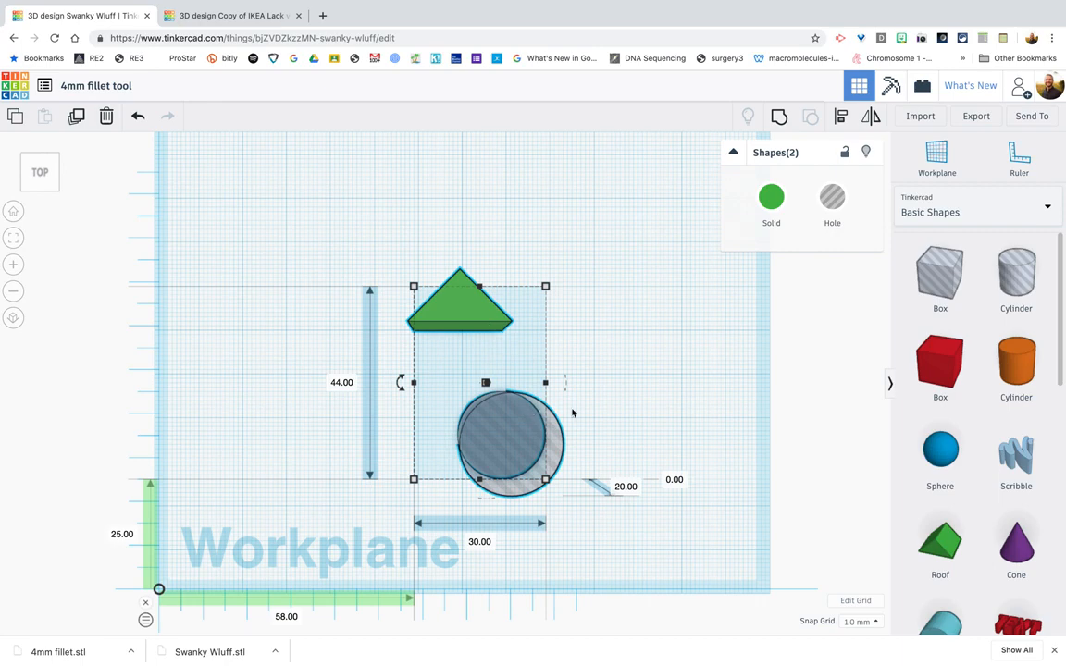
click(645, 385)
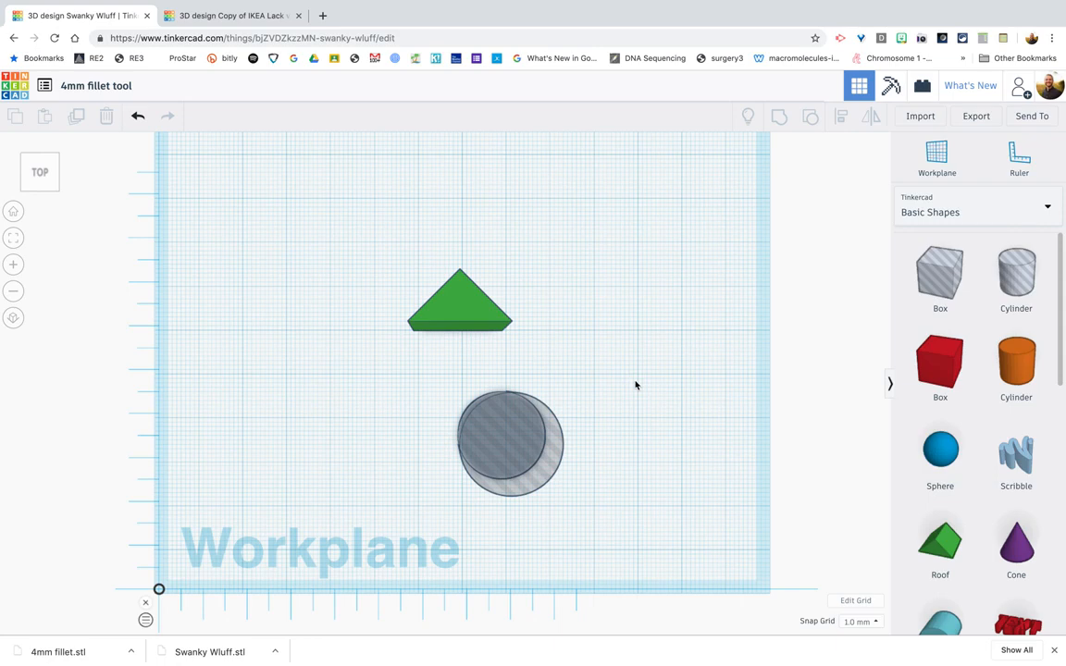
key(ctrl+a)
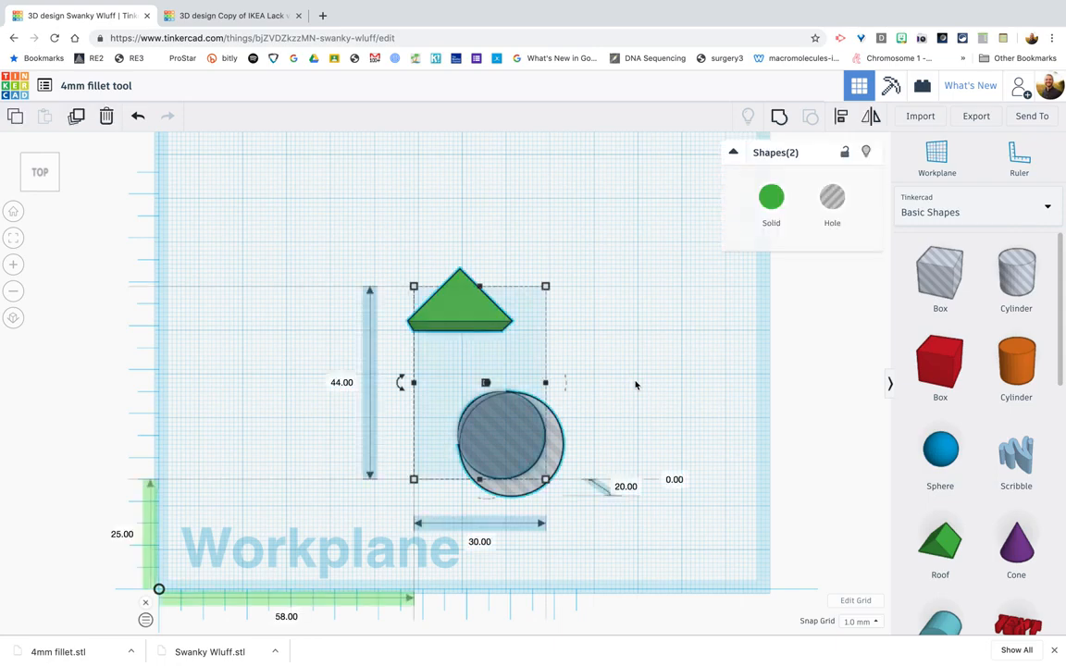
click(631, 379)
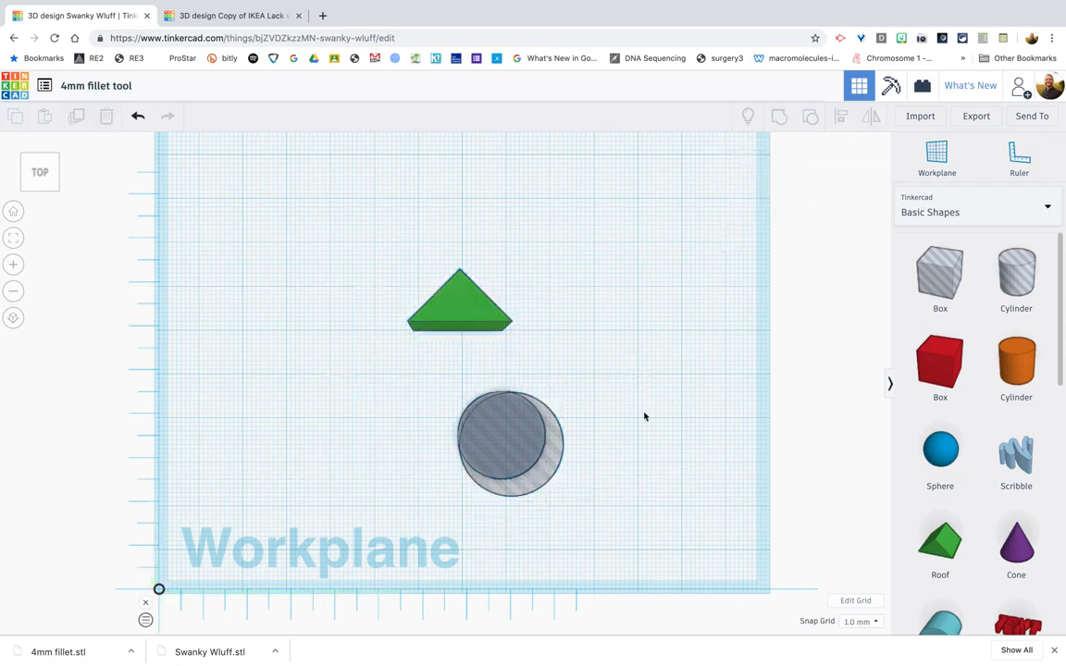
Align the roof and the cylinder hole so they share the same centre along the workplane's width
drag(365, 237, 586, 514)
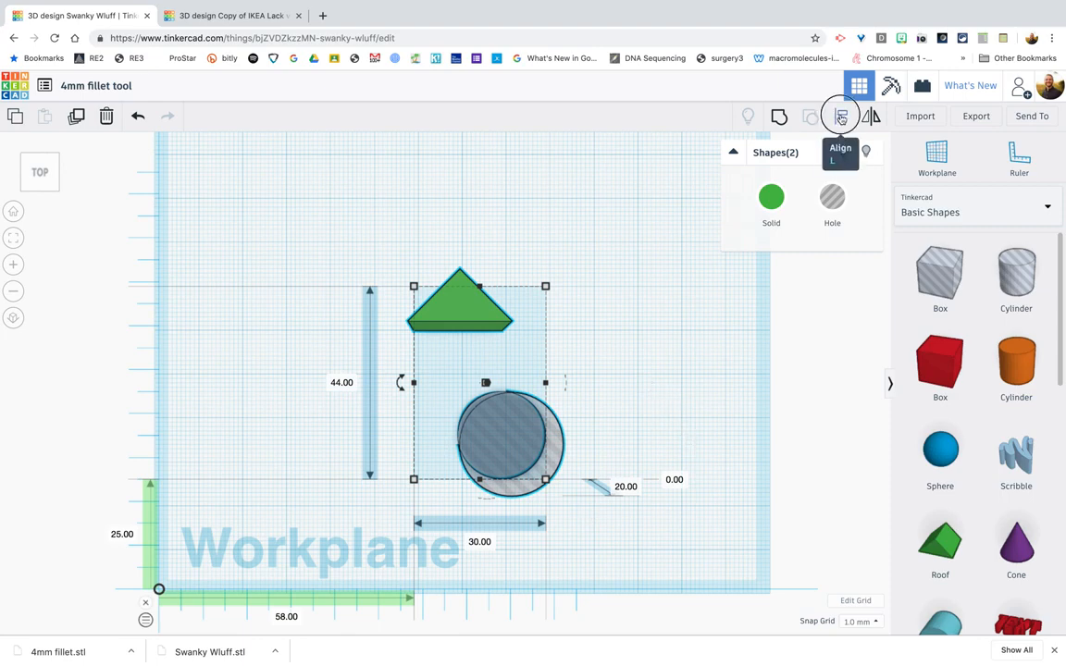
click(841, 117)
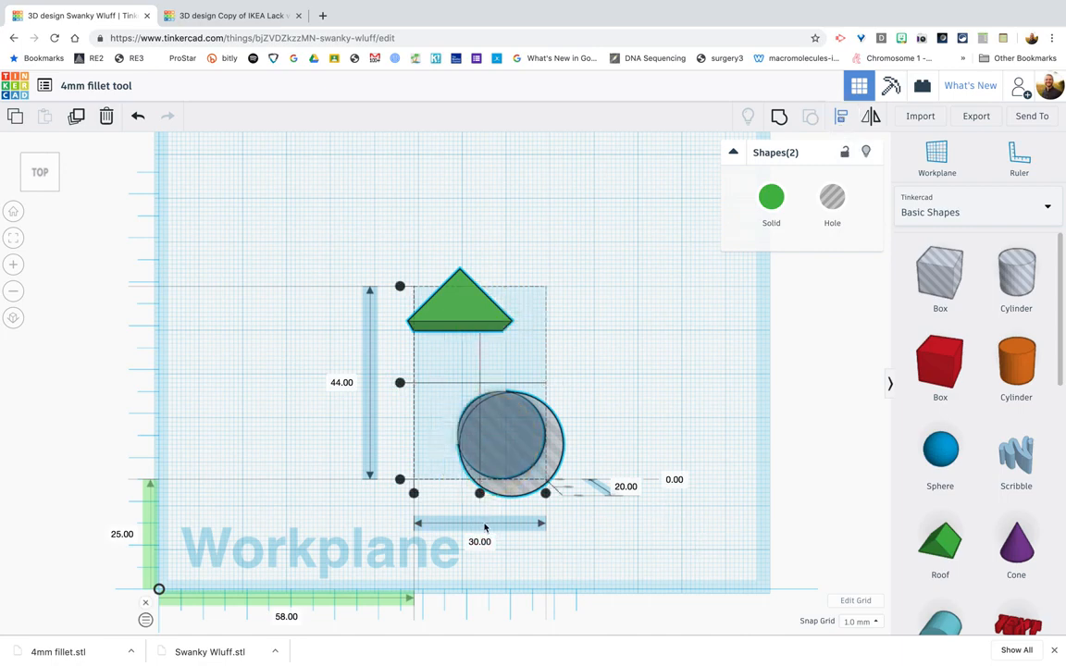
click(479, 496)
click(654, 398)
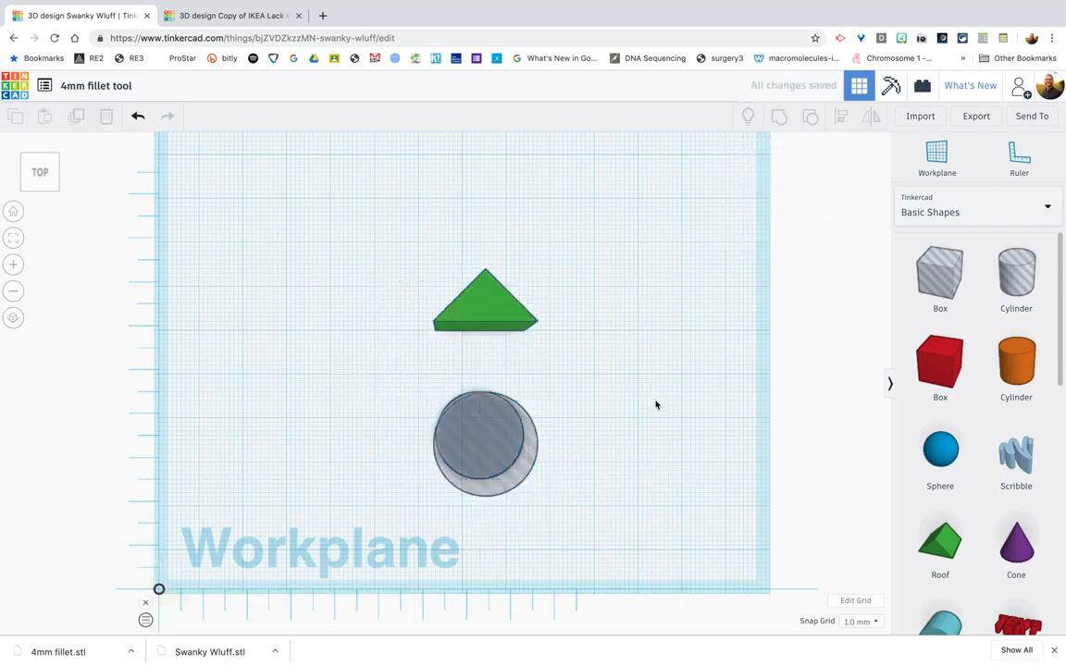
Place the workplane on the roof's flat vertical face, the one facing the cylinder hole
right_drag(656, 412, 705, 441)
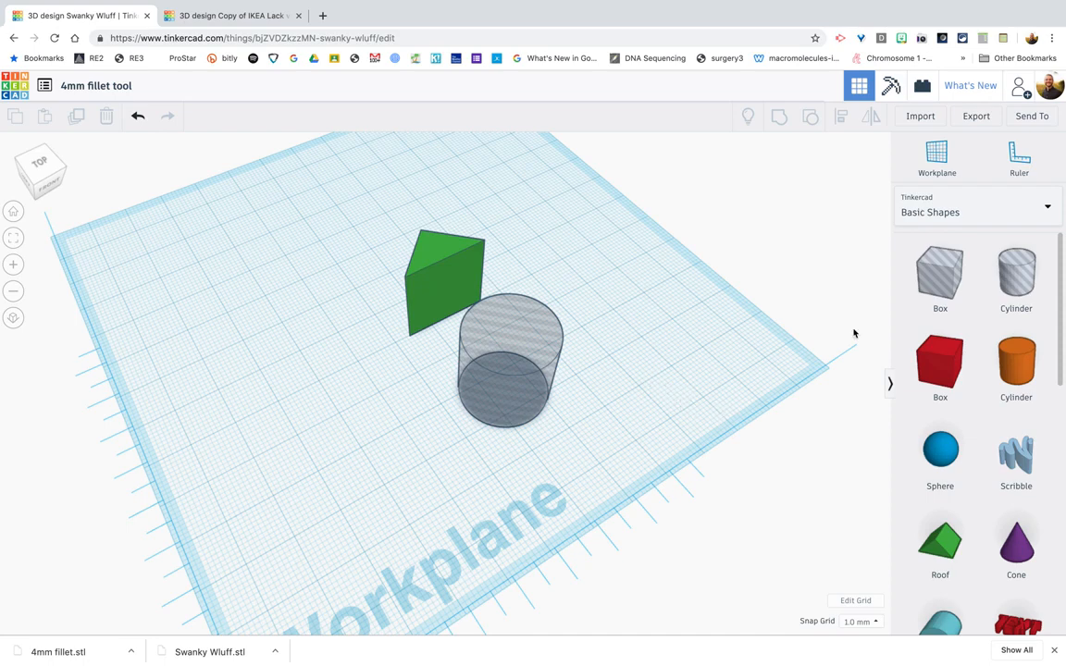
click(939, 159)
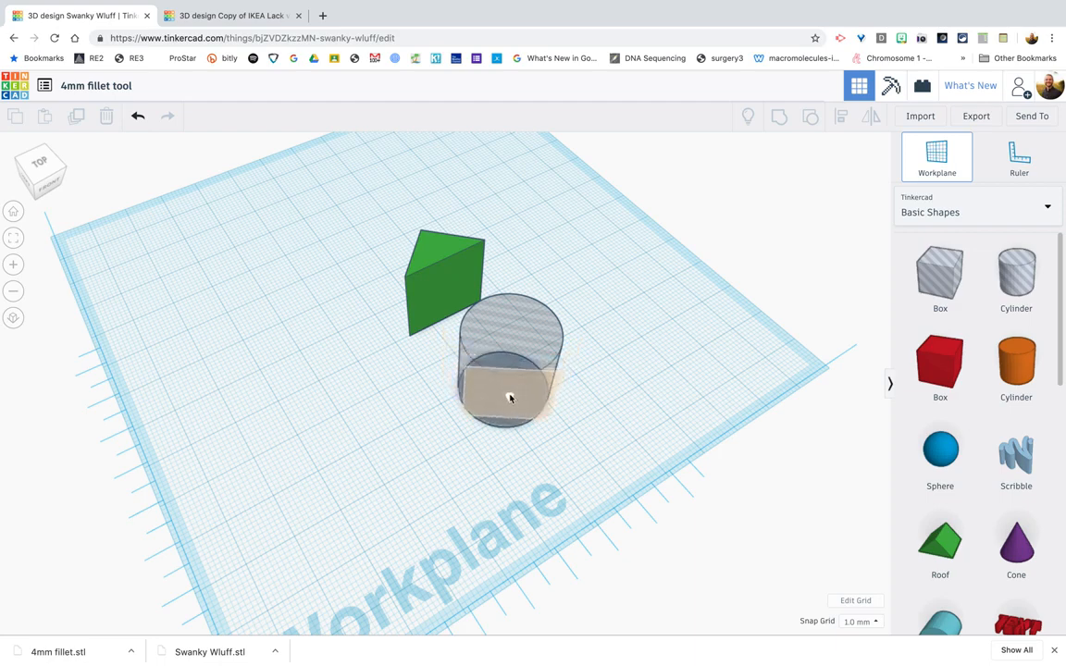
click(445, 293)
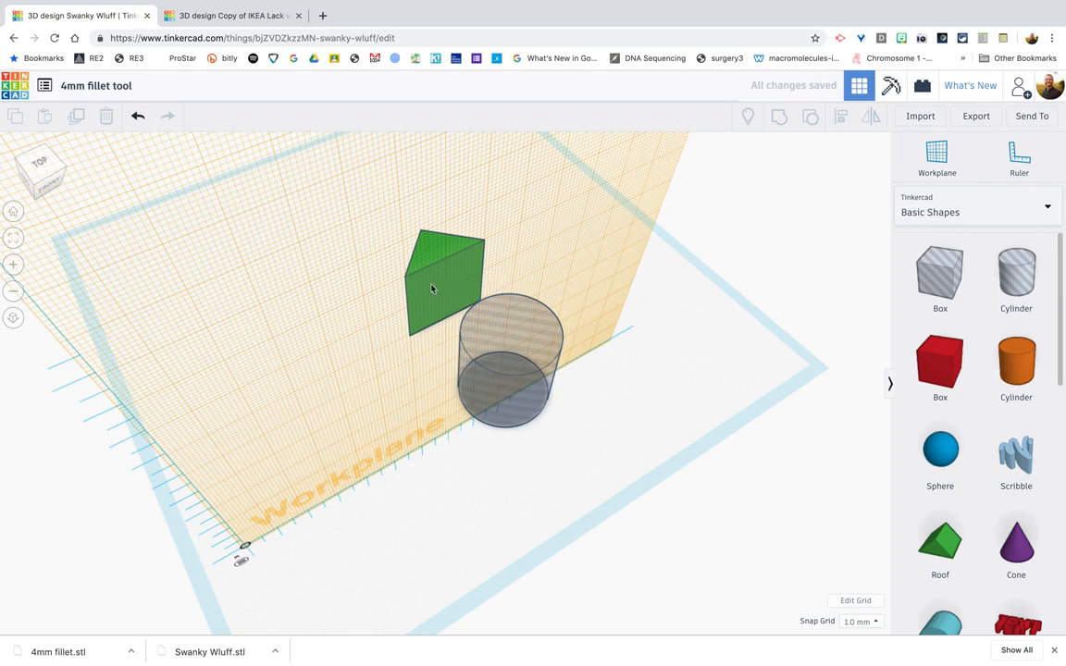
right_drag(651, 427, 553, 464)
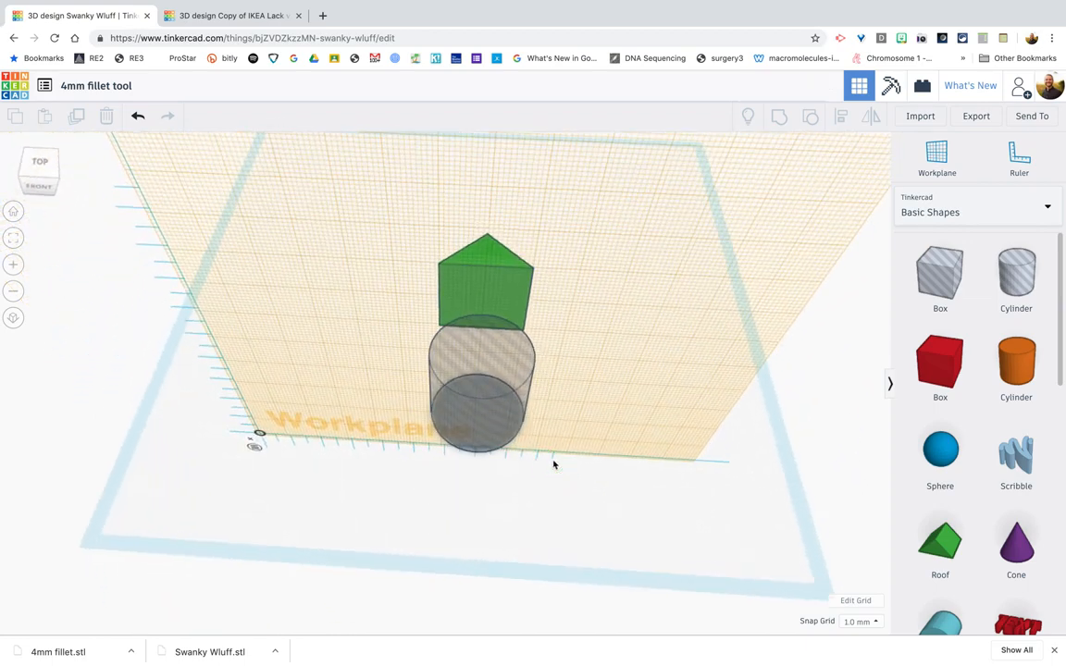
Move the cylinder hole straight back into the roof until its offset from the vertical workplane is -6 mm
click(479, 375)
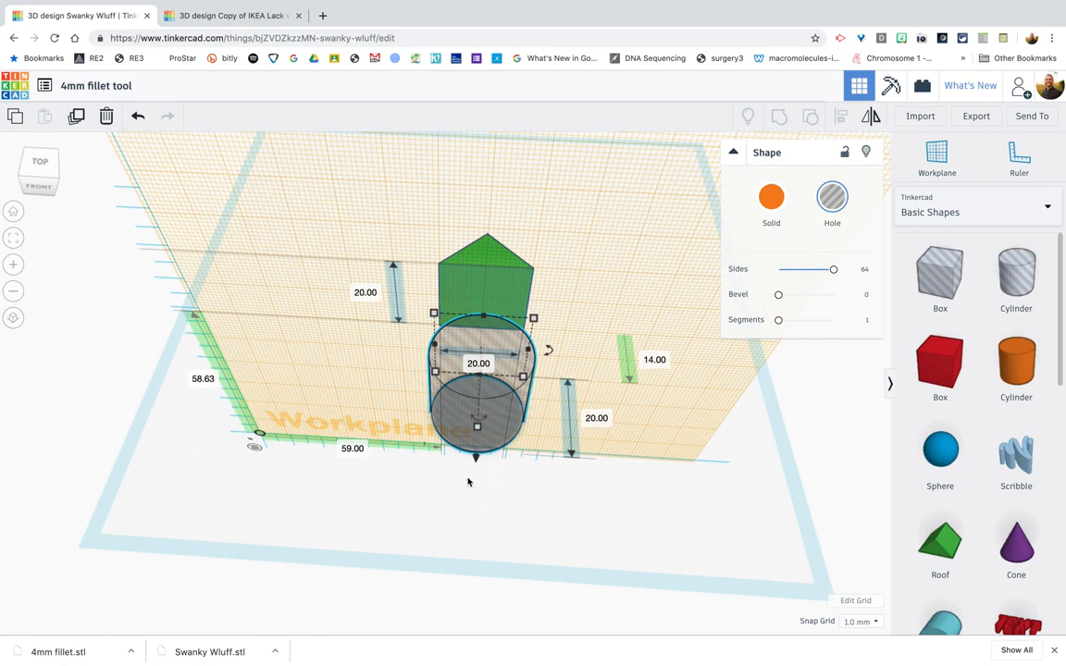
drag(476, 458, 477, 441)
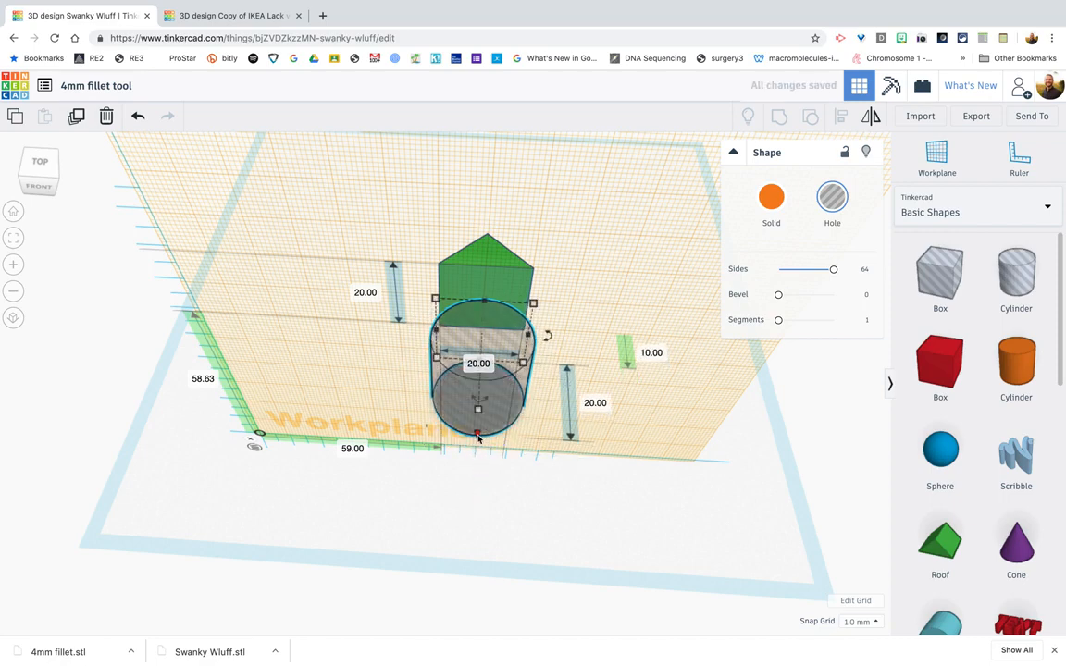
drag(477, 435, 476, 369)
right_drag(483, 453, 446, 514)
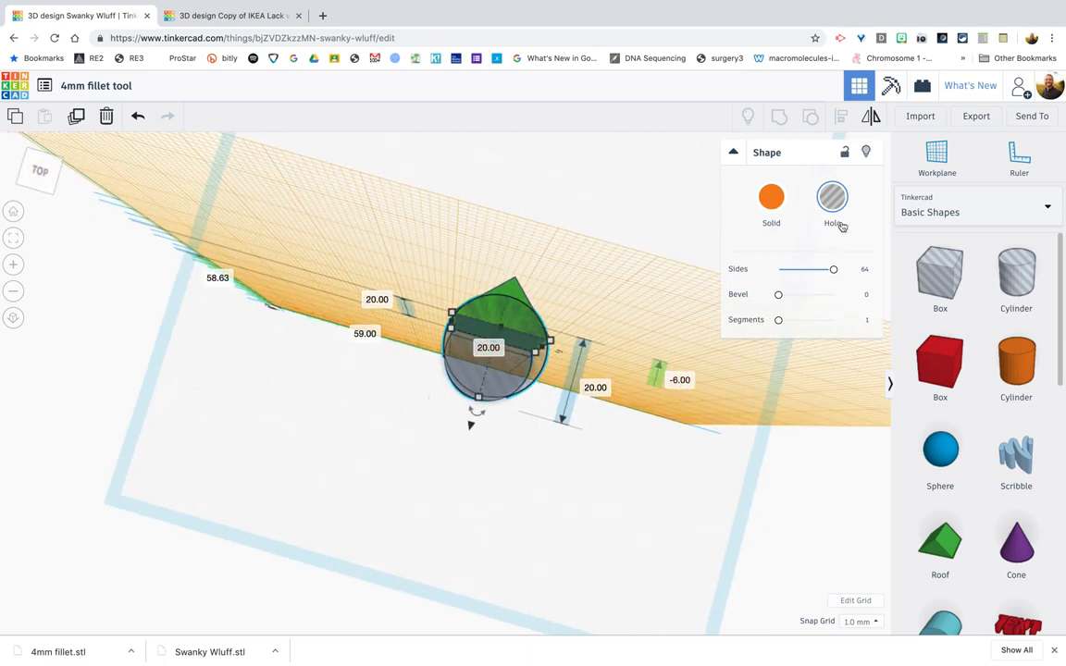
Return the workplane to the original horizontal base grid
click(931, 157)
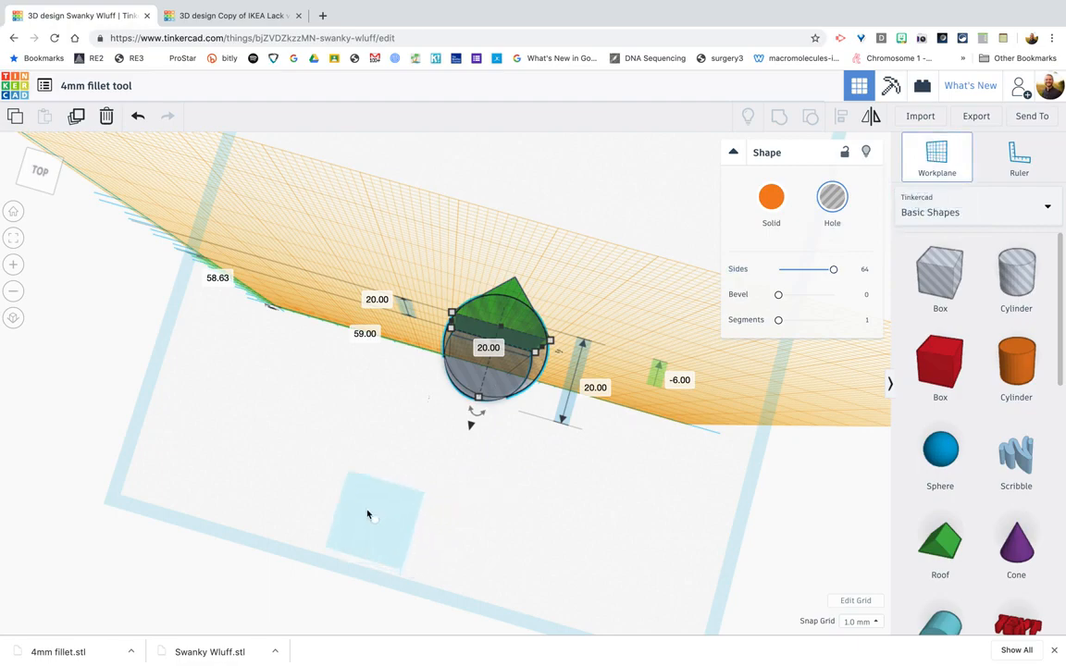
click(344, 460)
right_drag(467, 542, 540, 501)
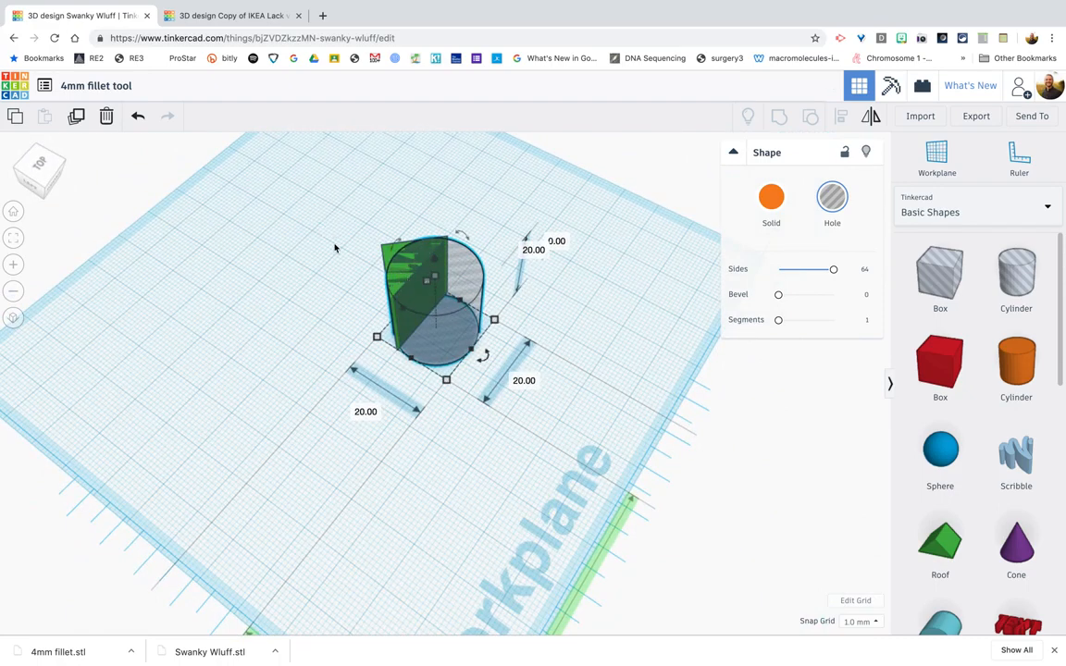
Group the roof with the cylinder hole to cut a rounded hollow through the roof, and check the resulting pieces
drag(333, 210, 523, 403)
click(780, 116)
right_drag(668, 269, 550, 319)
click(512, 300)
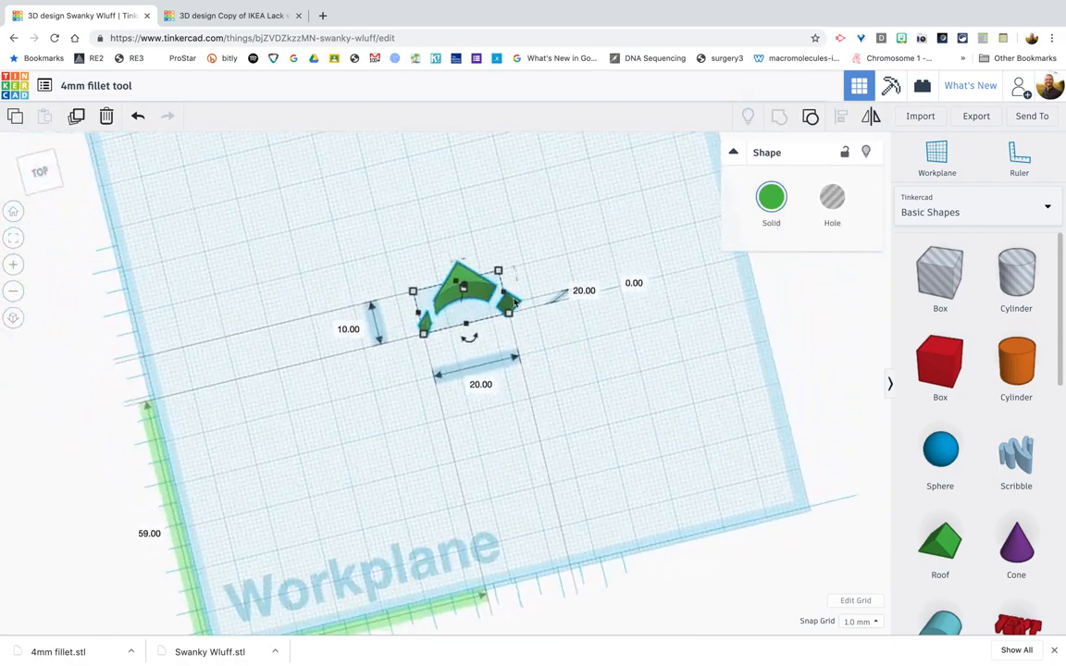
click(571, 430)
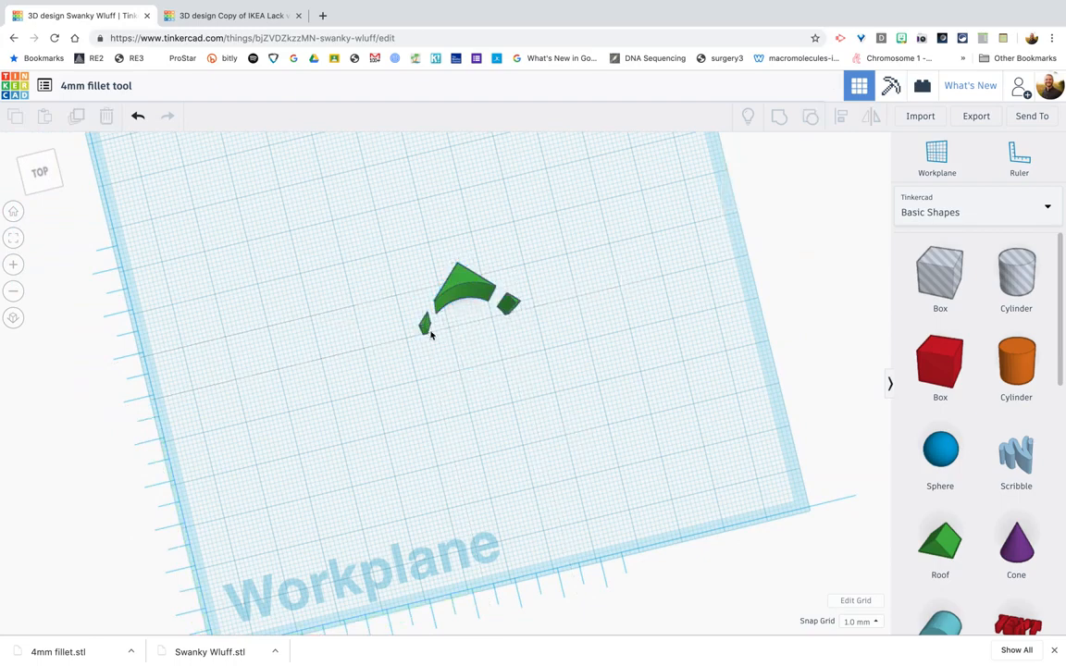
click(513, 308)
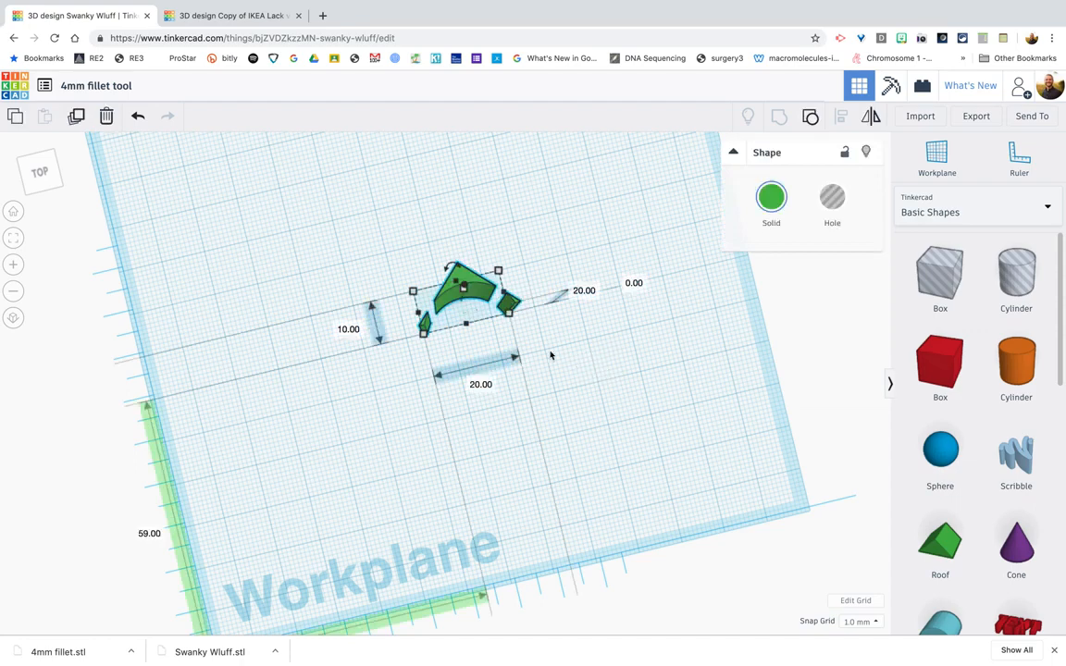
click(627, 381)
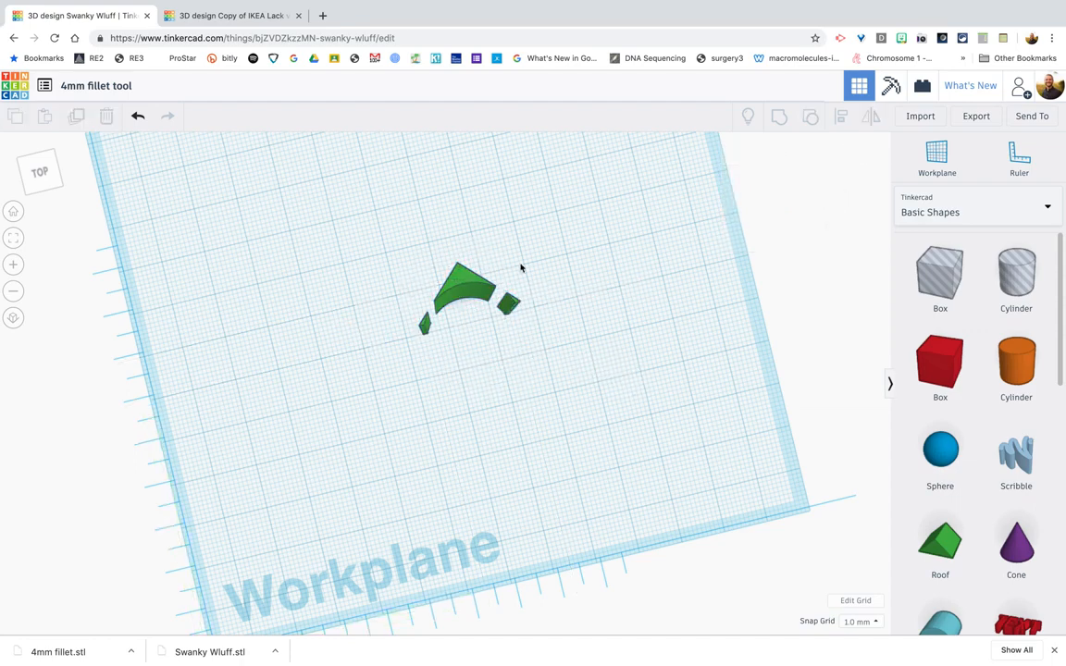
Place a box hole in front of the cut roof and enlarge it to about 39 mm long, 19 mm wide and 27 mm tall
right_drag(545, 371, 716, 404)
click(940, 274)
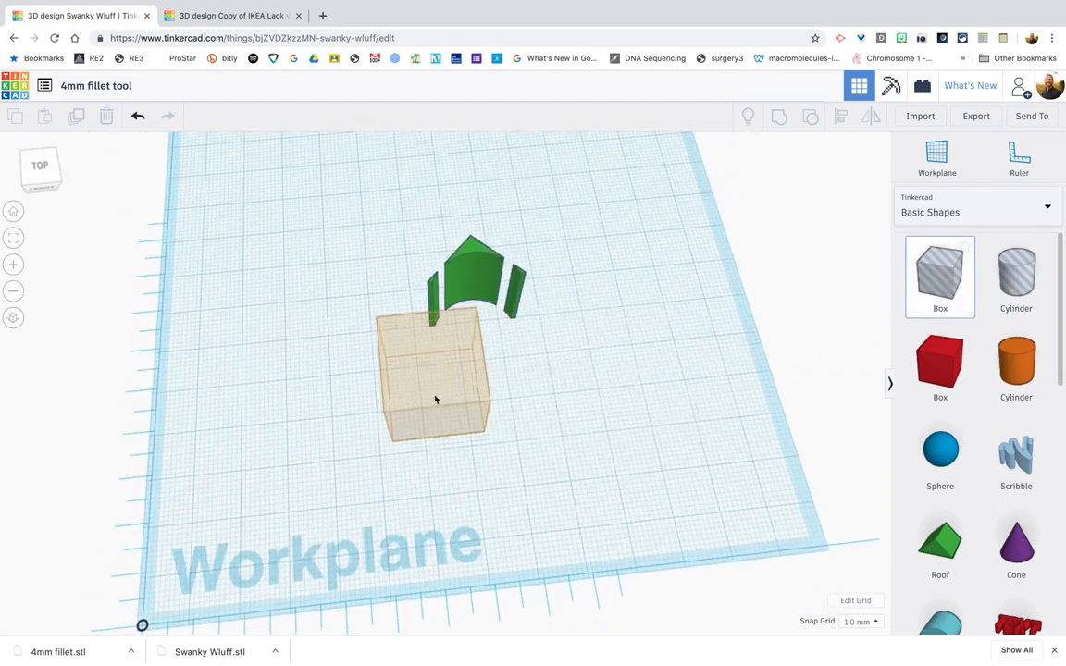
click(435, 399)
right_drag(591, 447, 488, 419)
drag(453, 414, 536, 425)
drag(466, 297, 467, 264)
right_drag(593, 447, 519, 527)
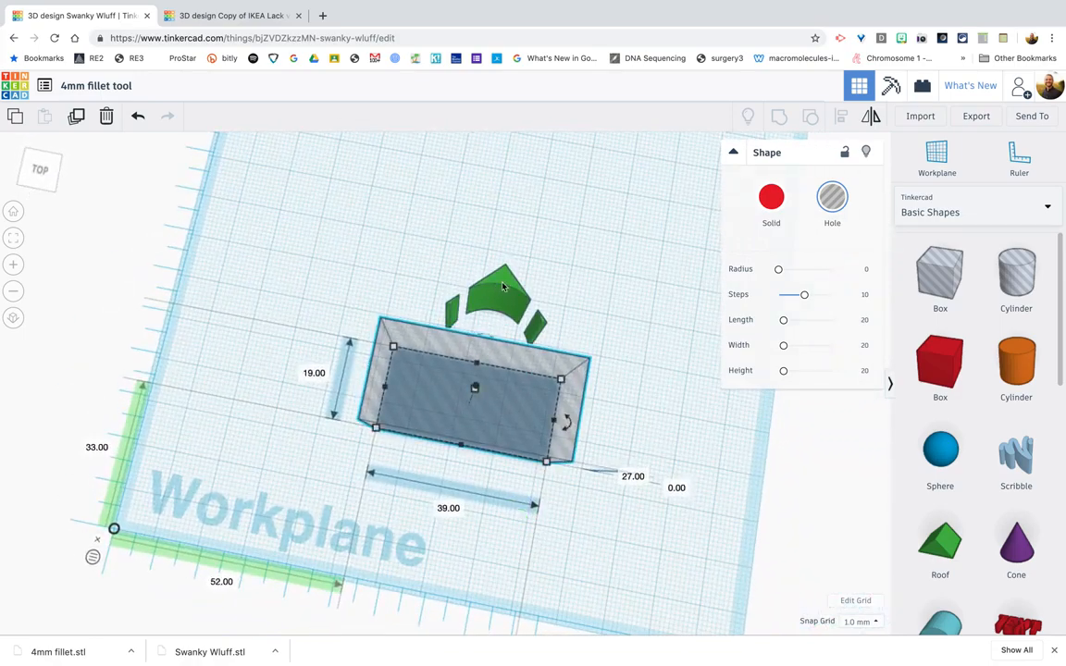
shift+click(502, 286)
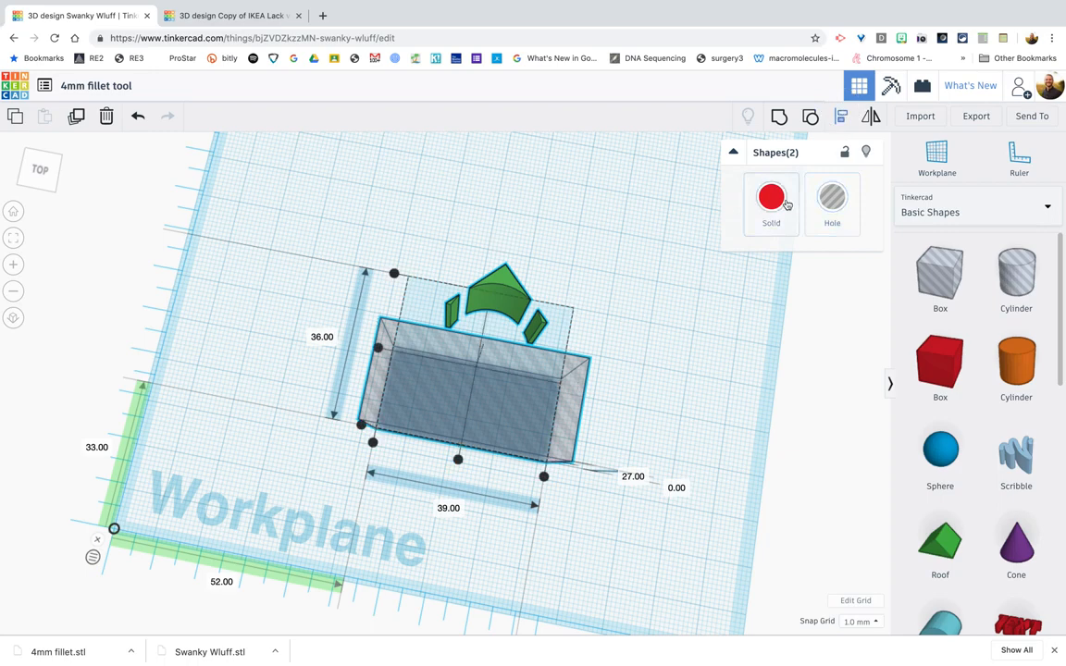
click(839, 115)
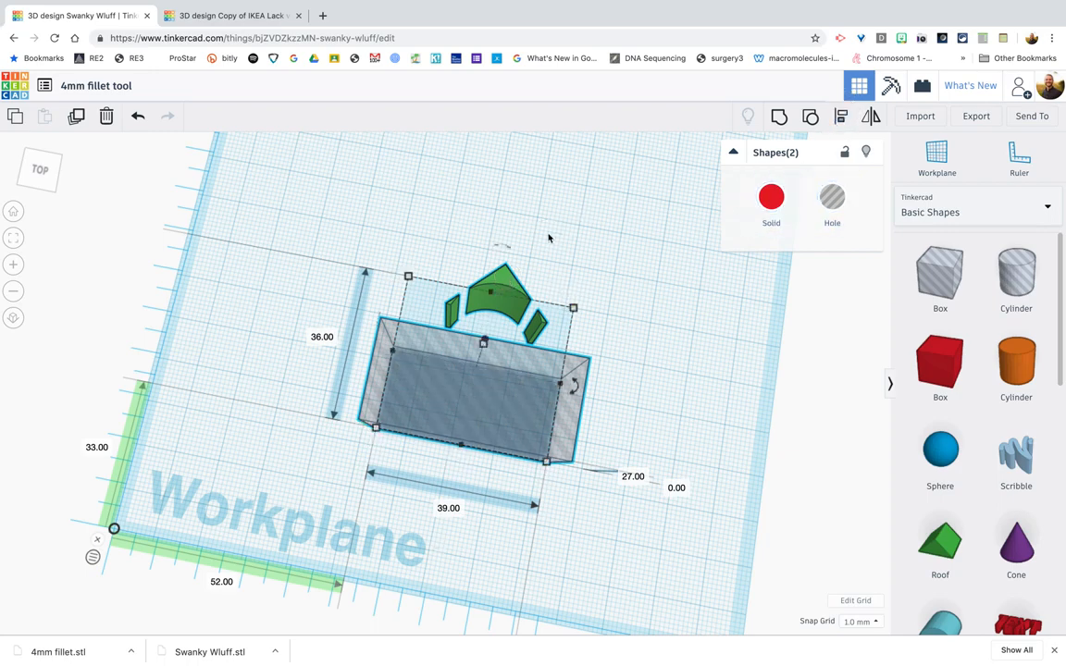
click(499, 230)
Align the cut roof and the box hole so they share the same centre along the box's long side
click(418, 400)
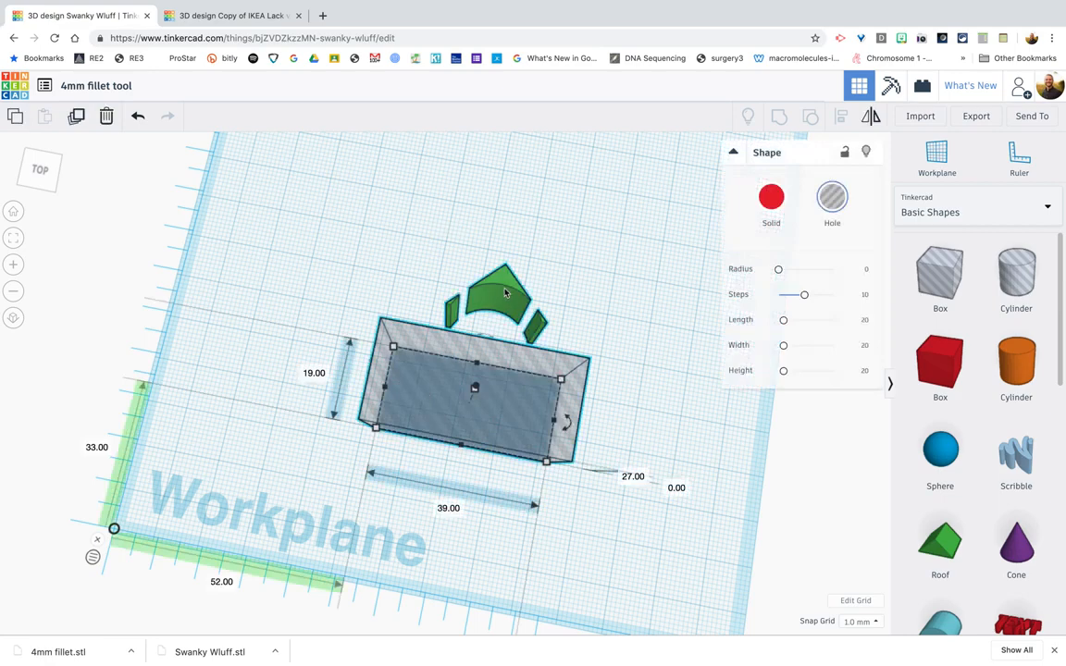
shift+click(500, 302)
key(l)
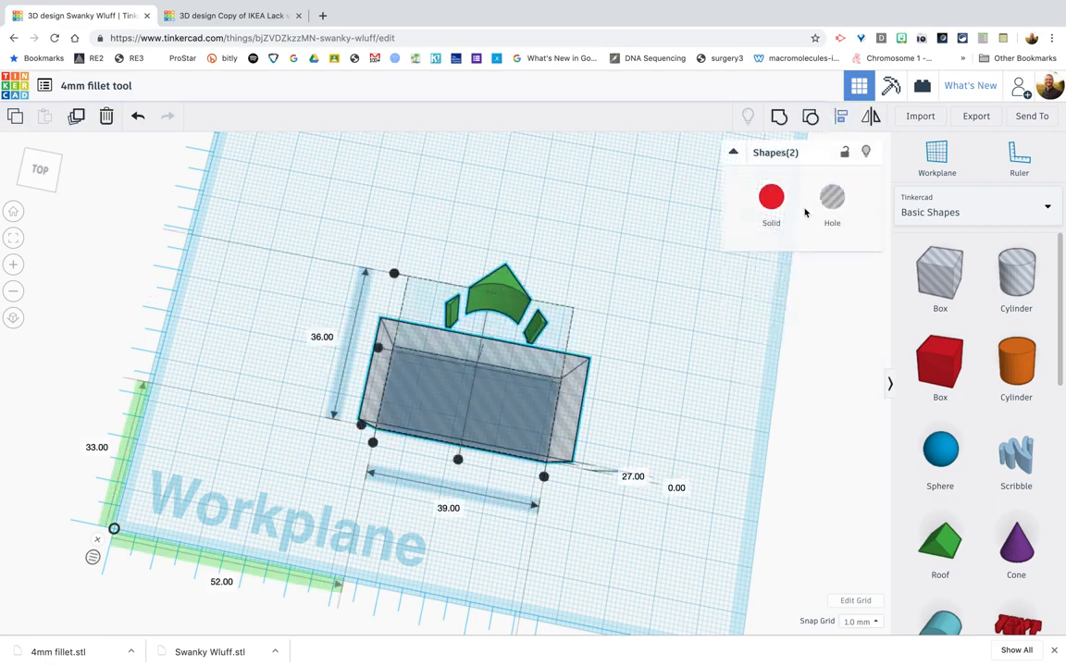
click(458, 459)
click(589, 307)
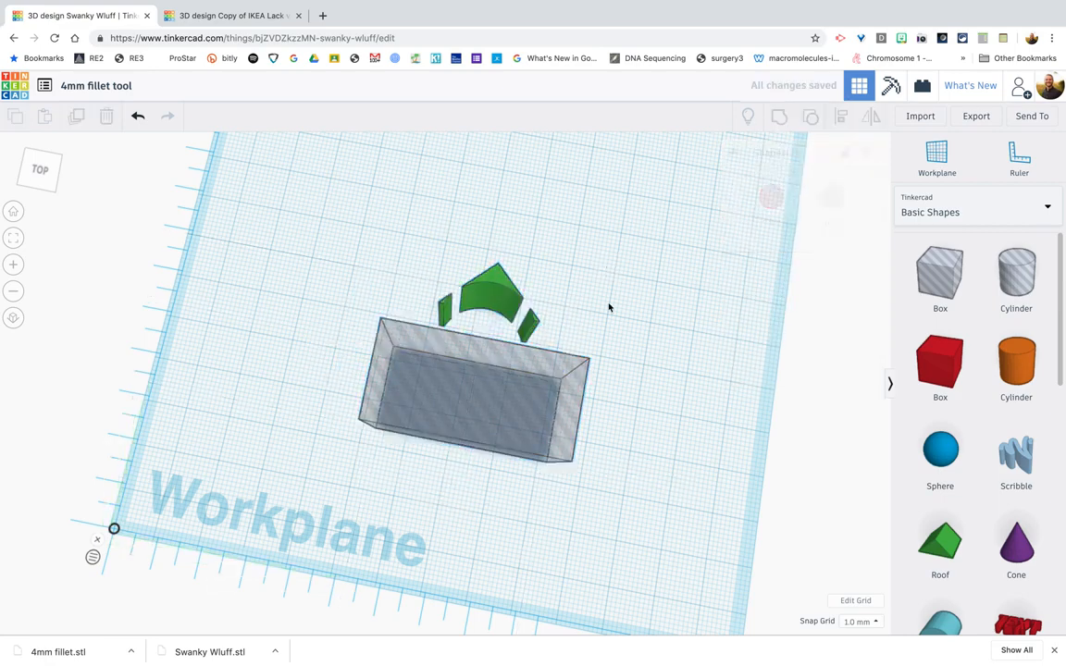
Place the workplane on the flat front face of one of the small side fragments left from the roof
mouse_move(570, 509)
right_down()
mouse_move(585, 512)
mouse_move(559, 514)
right_up()
scroll(453, 328, up, 5)
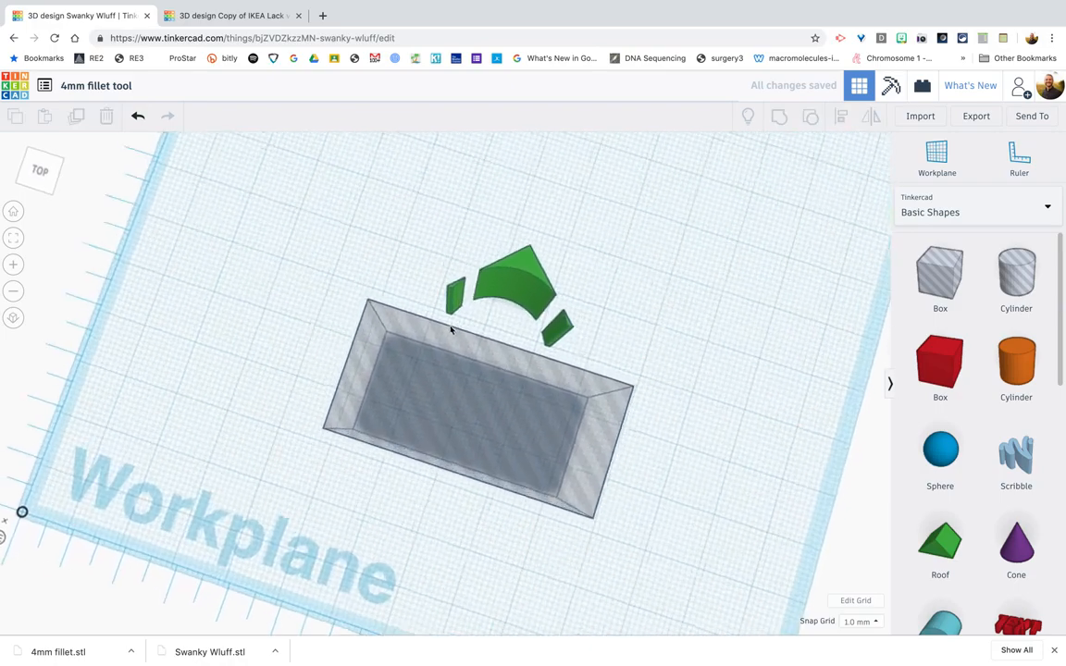
click(932, 158)
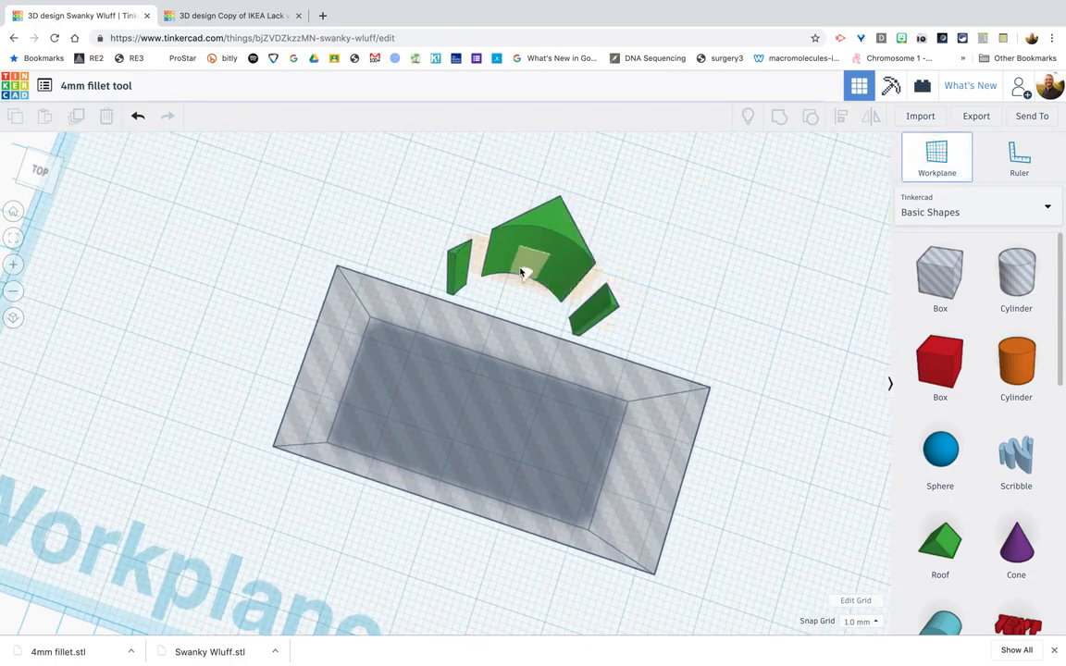
click(453, 274)
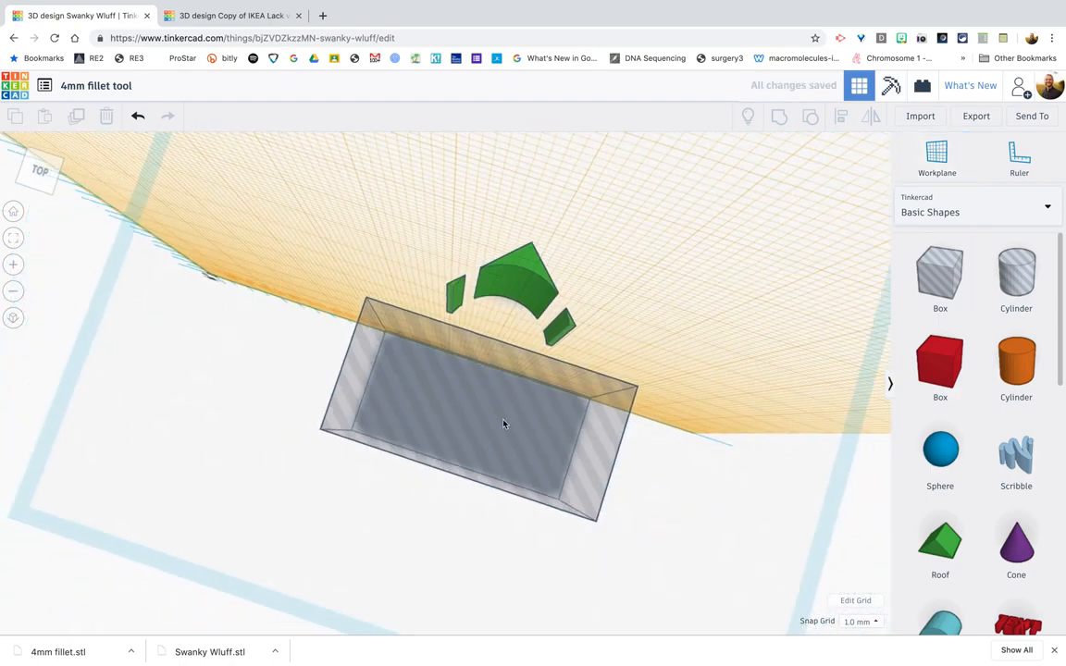
Move the box hole straight back until it covers both small side fragments but not the curved corner piece
click(505, 425)
drag(444, 505, 454, 452)
right_drag(476, 479, 495, 519)
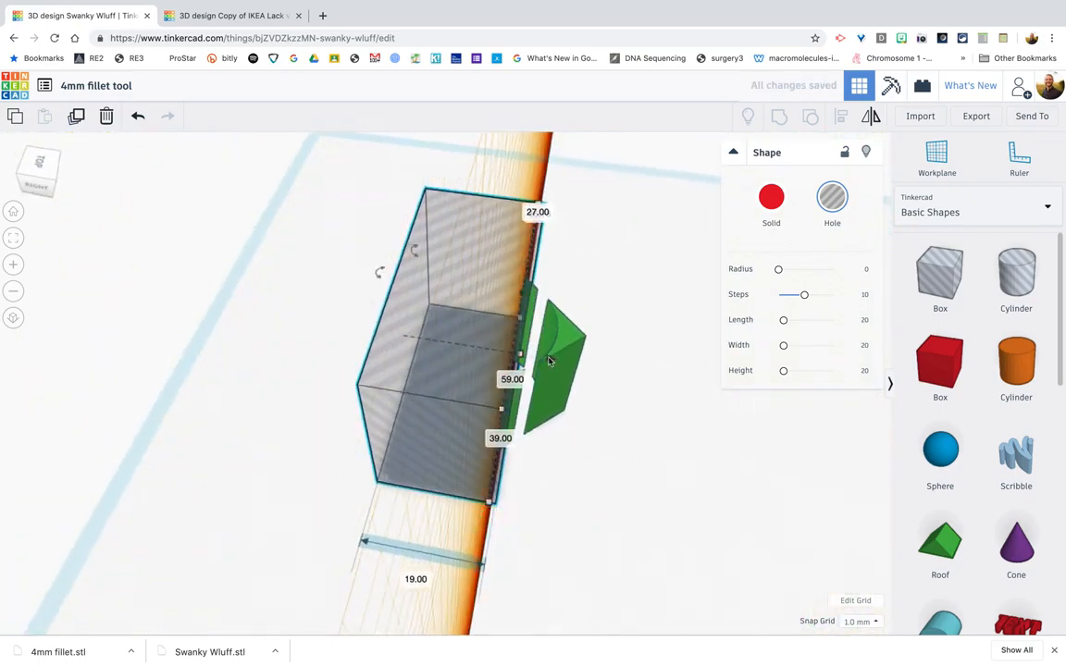
right_drag(552, 357, 469, 472)
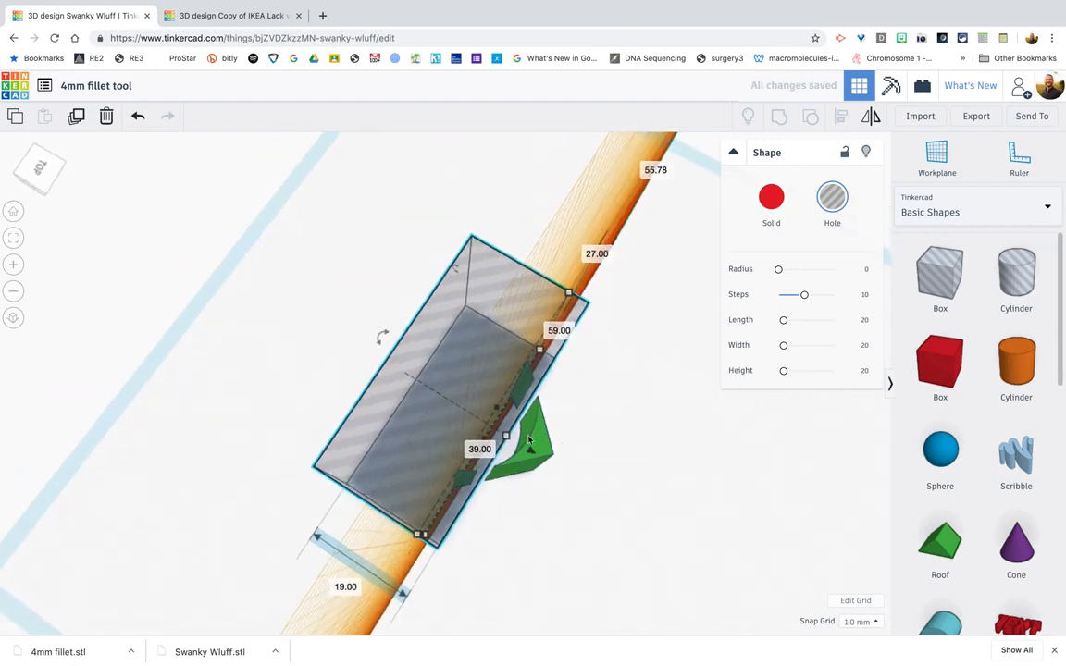
Return the workplane to the base grid and group all shapes so the box hole cuts away the two side fragments
right_drag(551, 471, 675, 409)
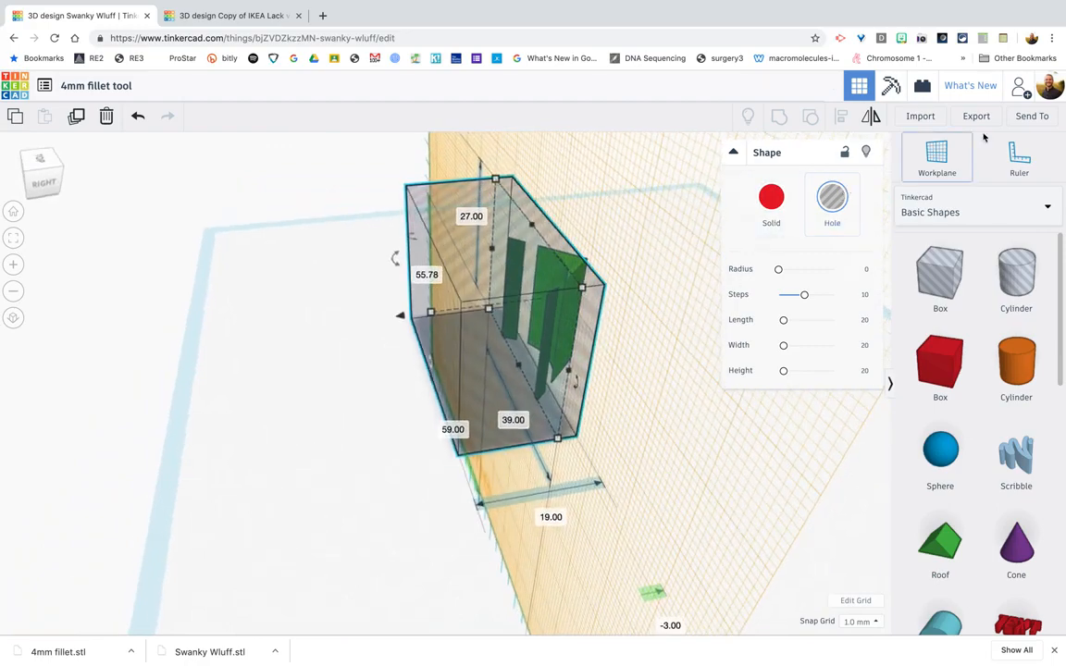
click(936, 157)
click(331, 424)
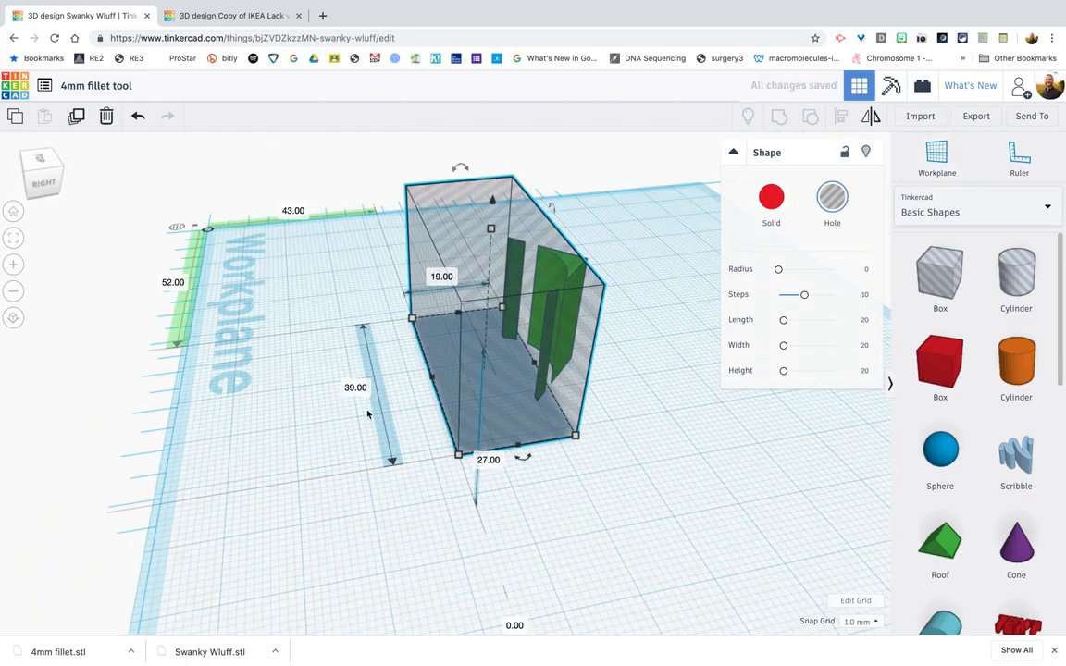
right_drag(400, 460, 345, 432)
key(ctrl+a)
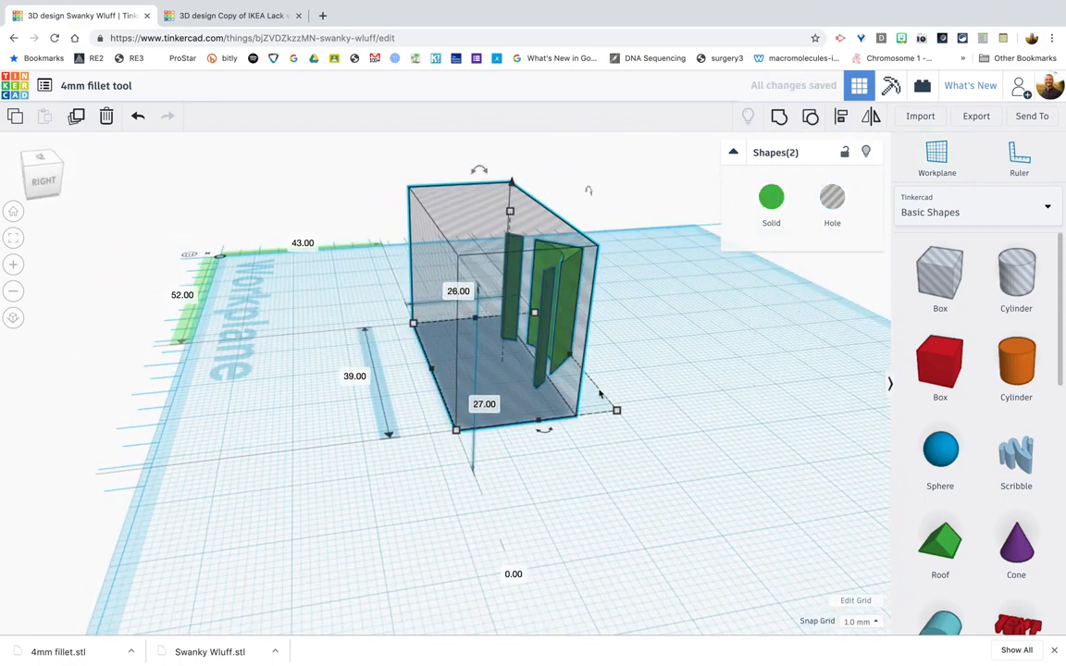
click(781, 117)
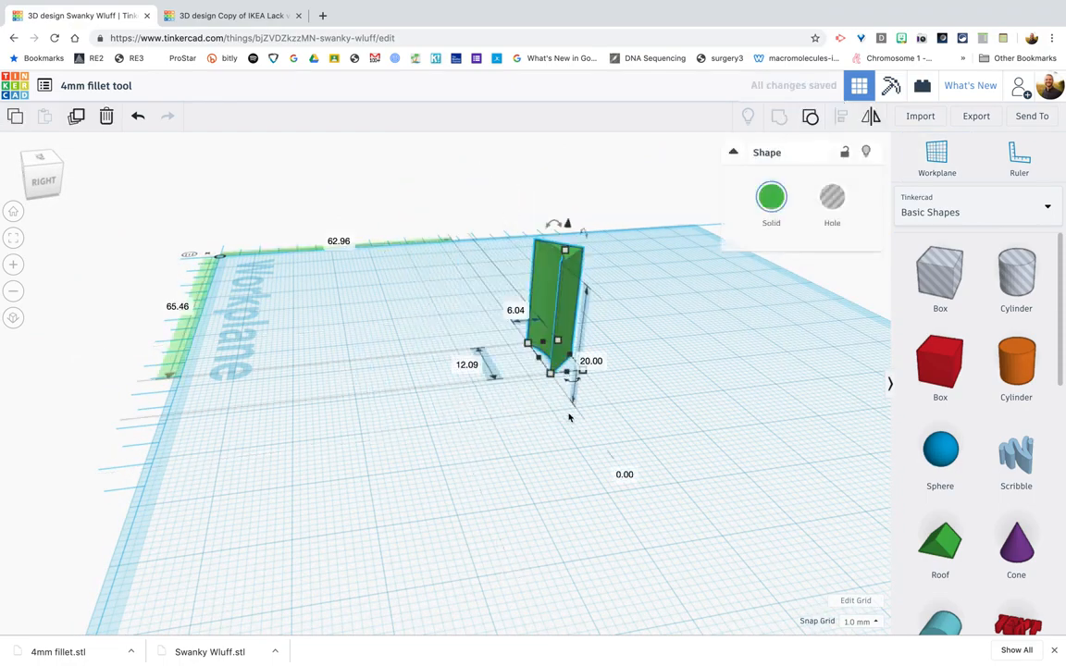
click(504, 447)
right_drag(504, 447, 624, 405)
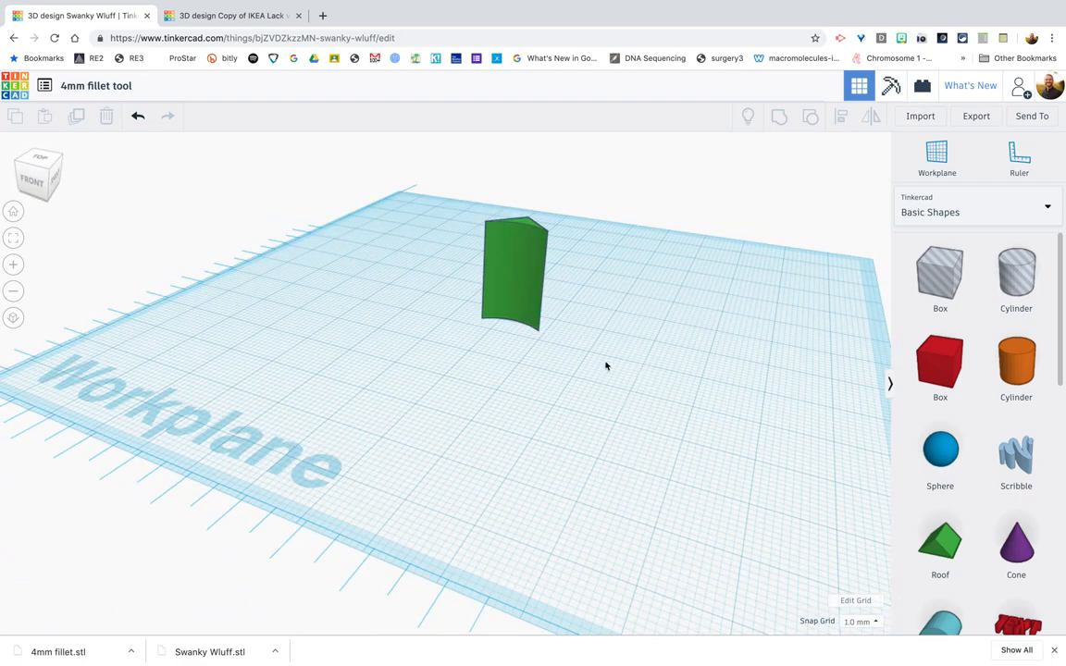
right_drag(598, 391, 571, 449)
click(526, 274)
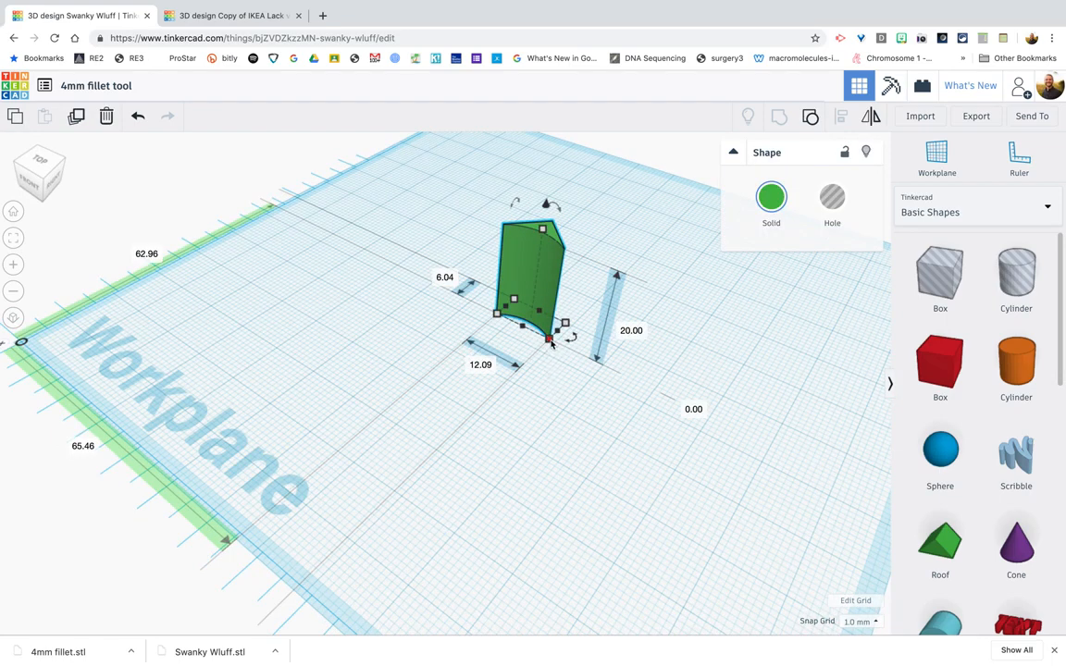
mouse_move(546, 337)
shift+mouse_down()
mouse_move(540, 326)
mouse_move(585, 395)
mouse_move(557, 317)
mouse_move(556, 348)
mouse_move(528, 310)
mouse_move(545, 337)
shift+mouse_up()
key(ctrl+z)
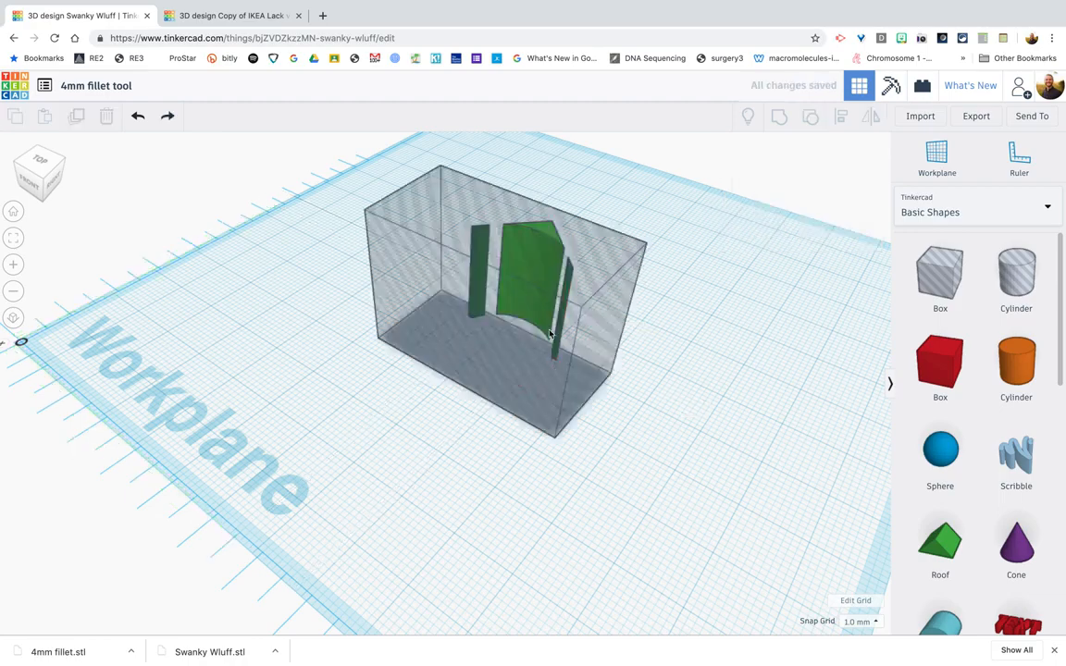
click(169, 117)
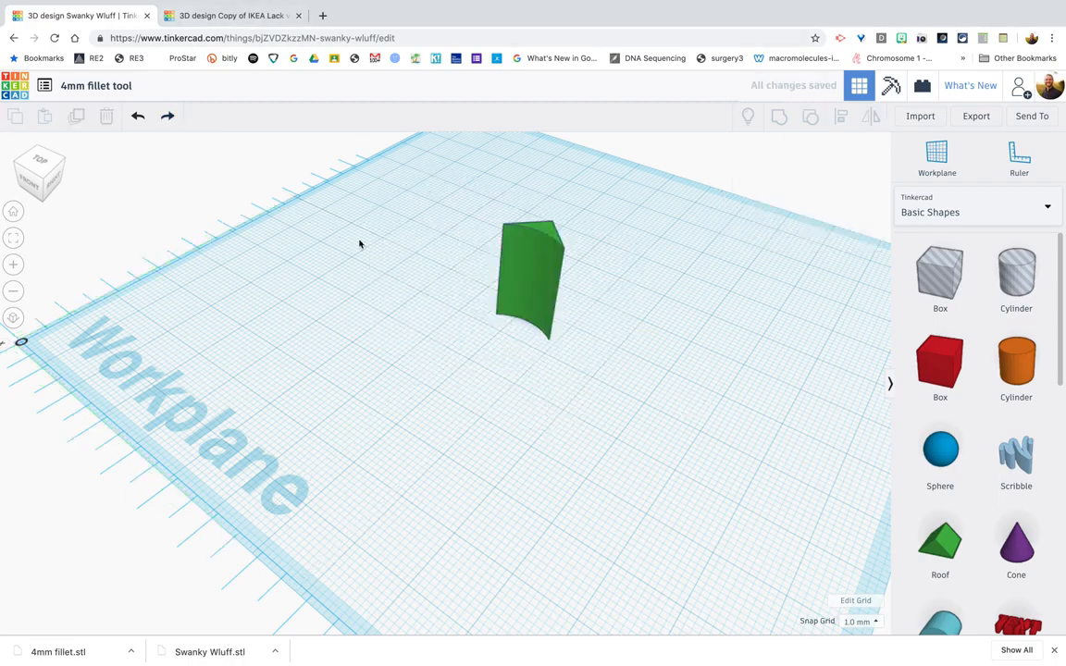
Scale the curved corner piece down proportionally until its base measures 4 mm by 2 mm
click(537, 310)
shift+drag(550, 340, 536, 309)
click(542, 363)
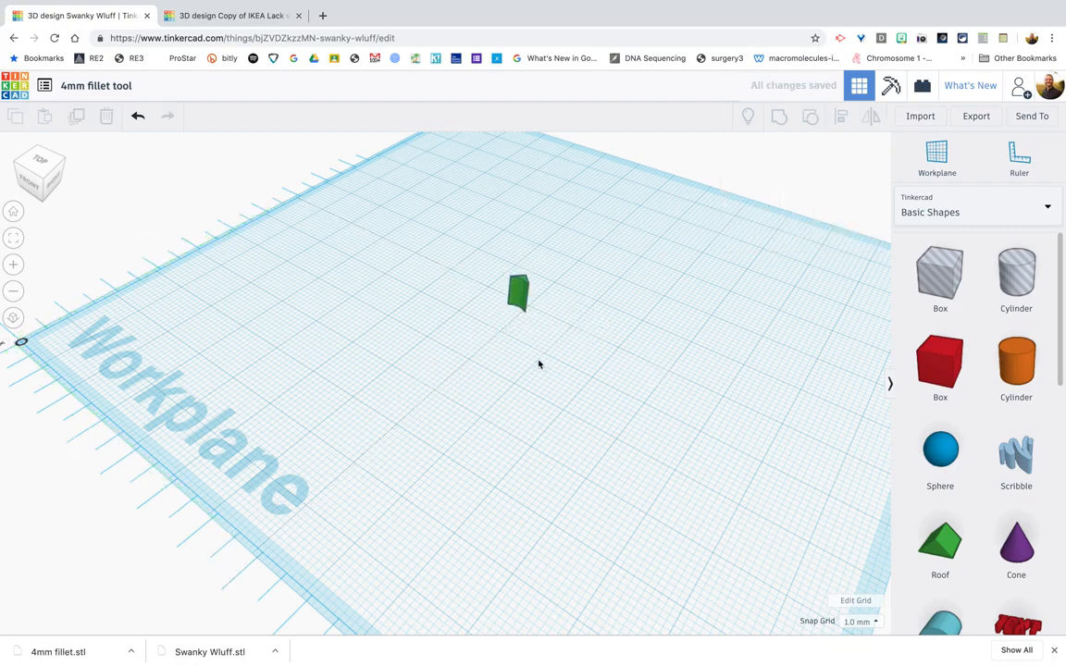
Stretch the small curved piece upward to about 28 mm tall
right_drag(513, 354, 474, 322)
click(481, 279)
drag(482, 268, 492, 160)
right_drag(524, 386, 541, 417)
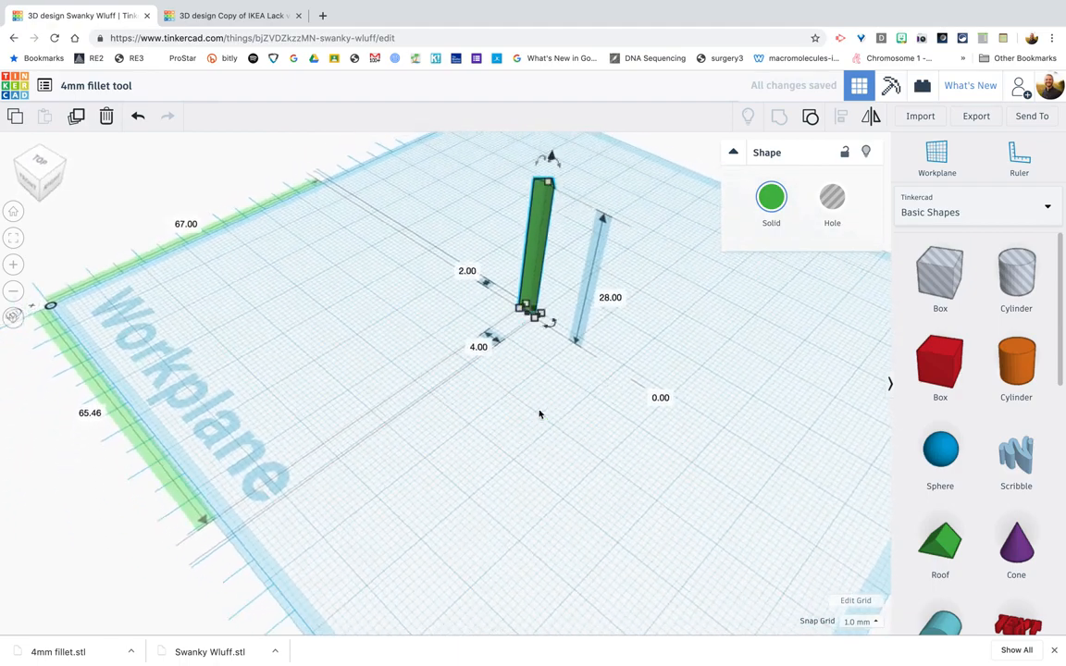
Check the red holder's height in the Copy of IKEA Lack v2 design and set the fillet piece's height to 84 mm
click(225, 16)
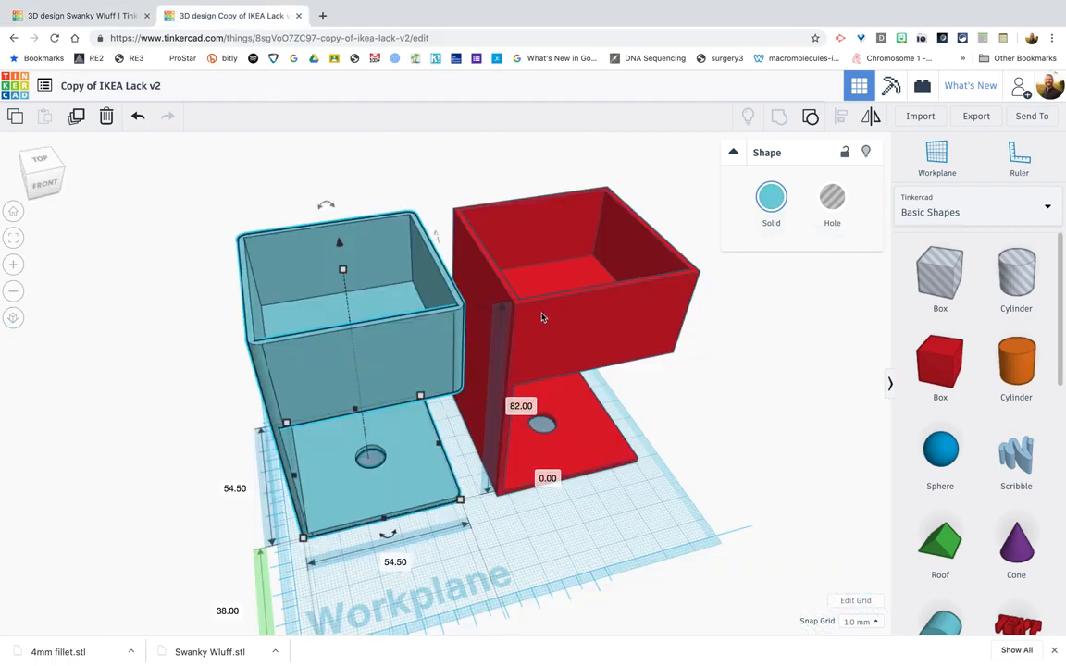
click(611, 339)
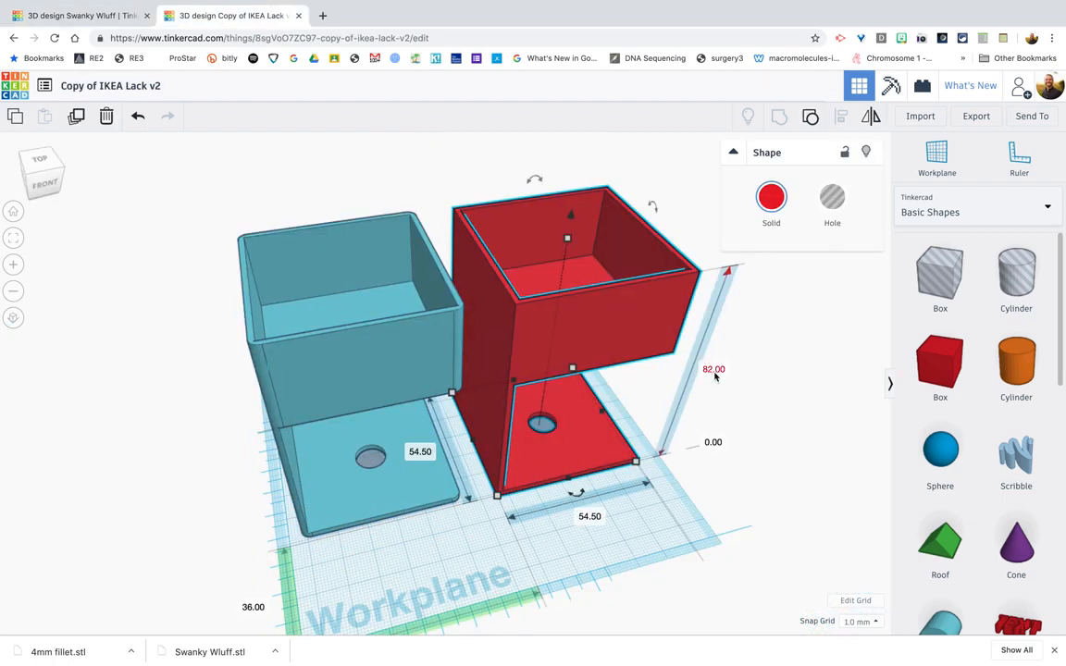
click(81, 16)
click(602, 297)
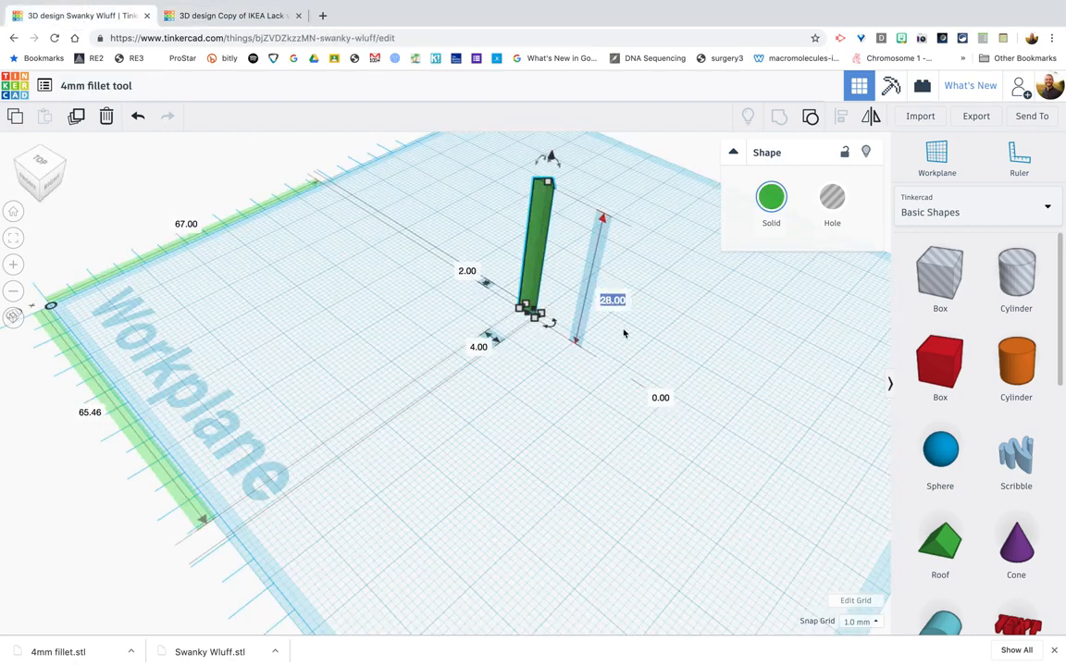
text(84)
key(Return)
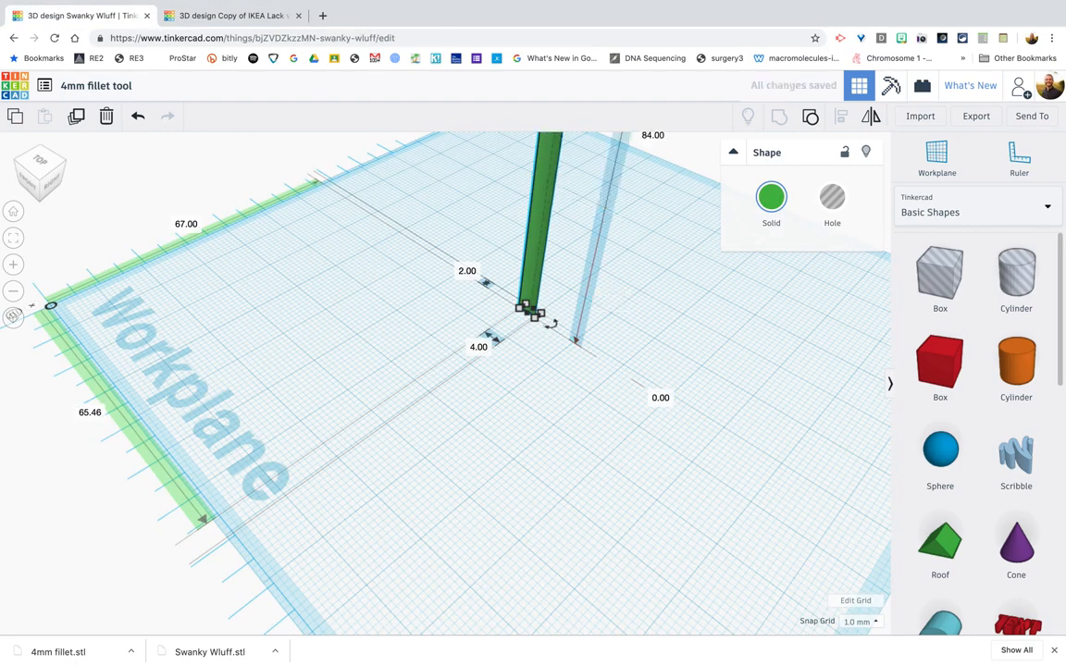
Inspect the finished fillet tool from several sides and export it as an STL file
click(650, 314)
right_drag(621, 328, 588, 353)
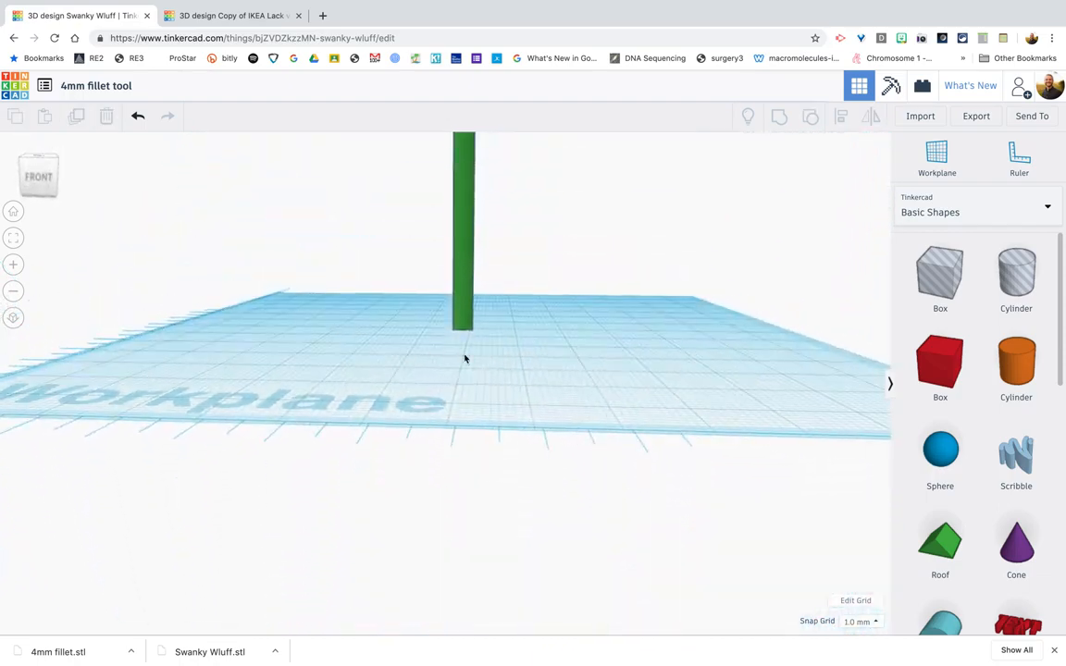
scroll(464, 358, down, 10)
mouse_move(458, 358)
right_down()
mouse_move(467, 385)
mouse_move(450, 377)
right_up()
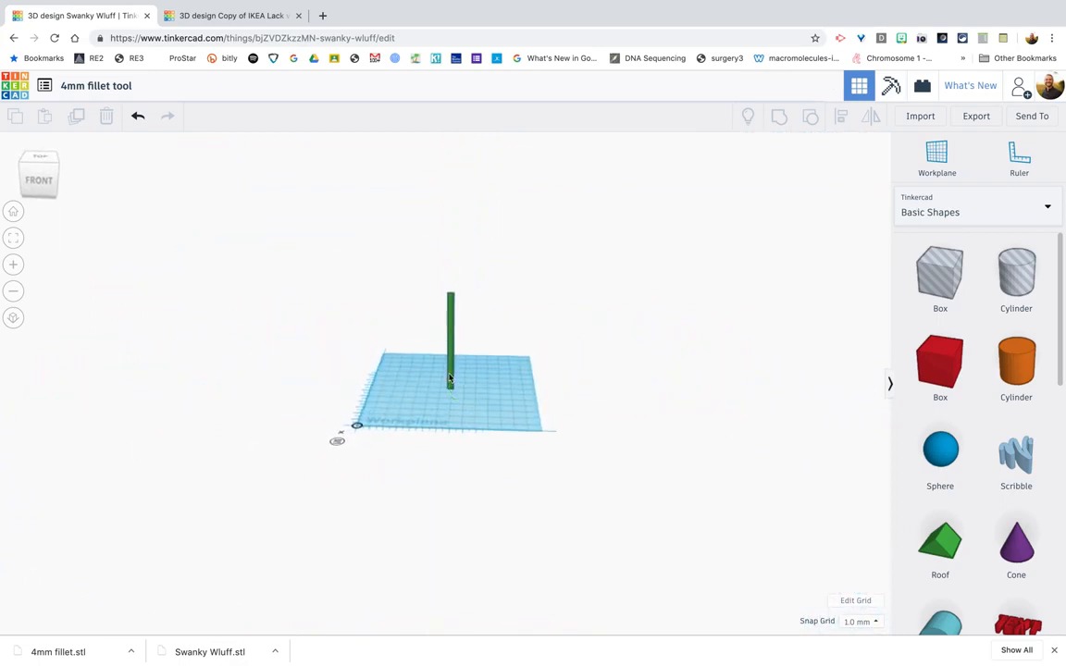
scroll(450, 377, up, 5)
scroll(451, 375, down, 4)
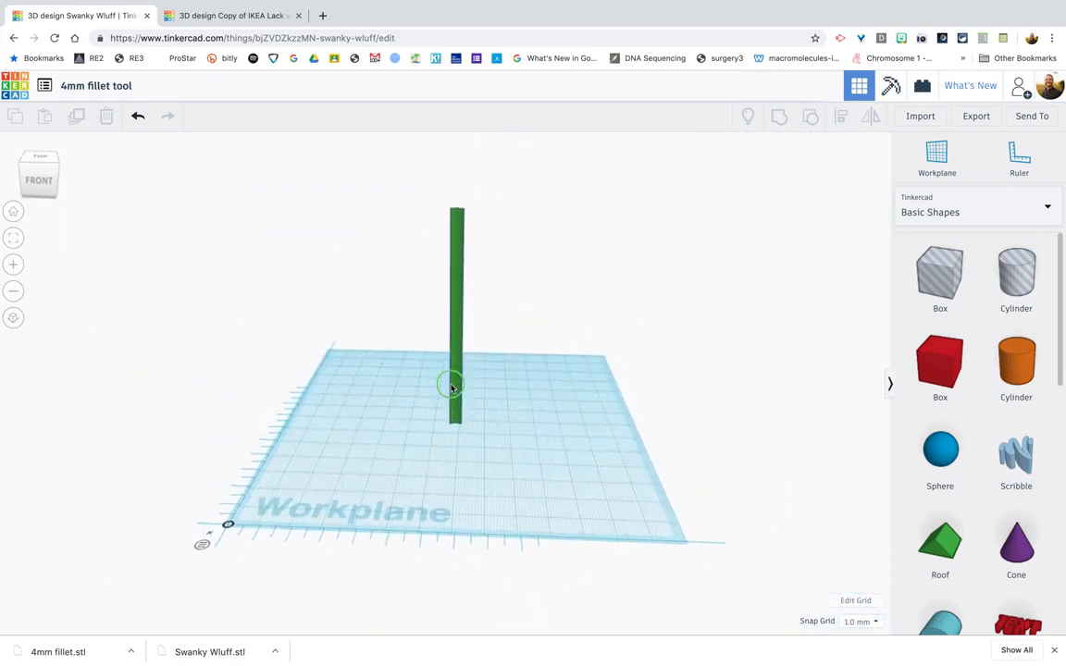
right_drag(513, 445, 352, 421)
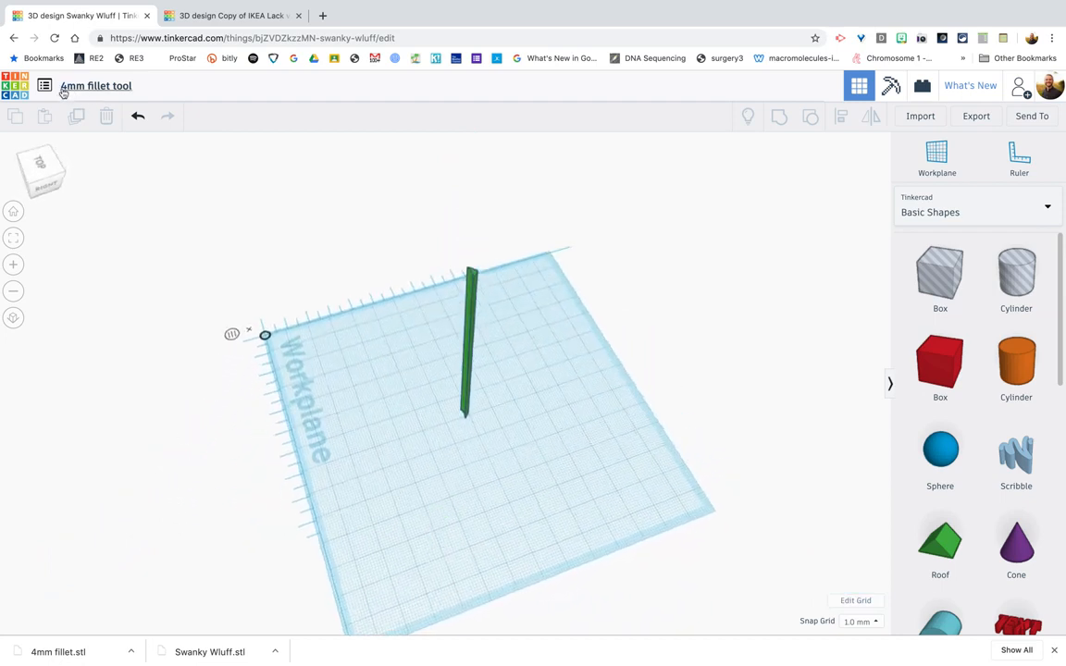
right_drag(441, 626, 548, 231)
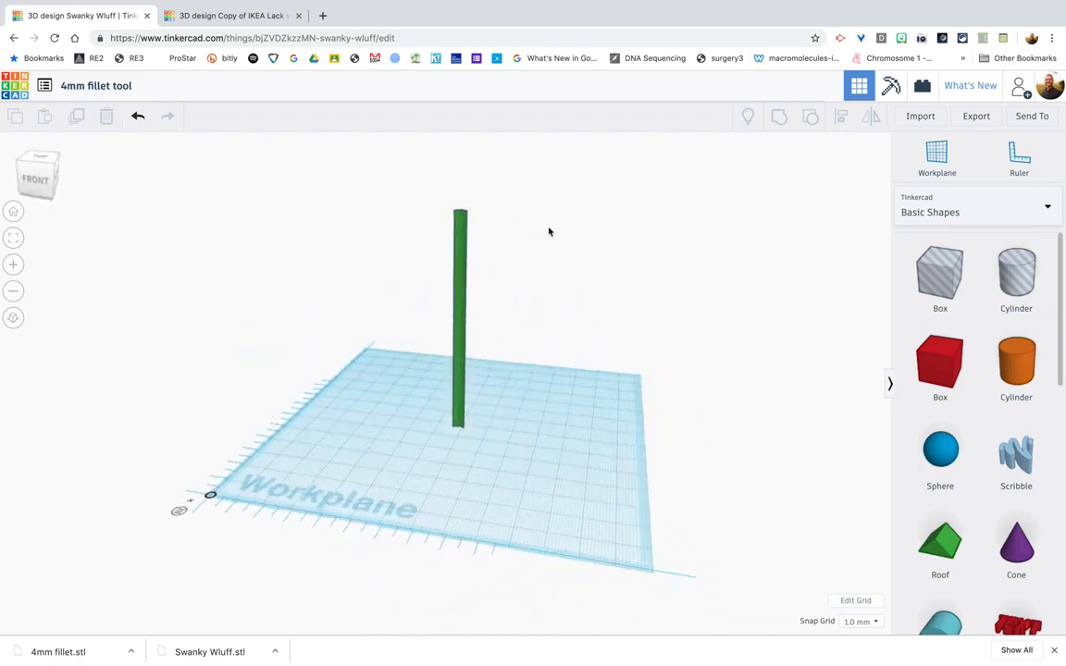
click(976, 117)
click(597, 370)
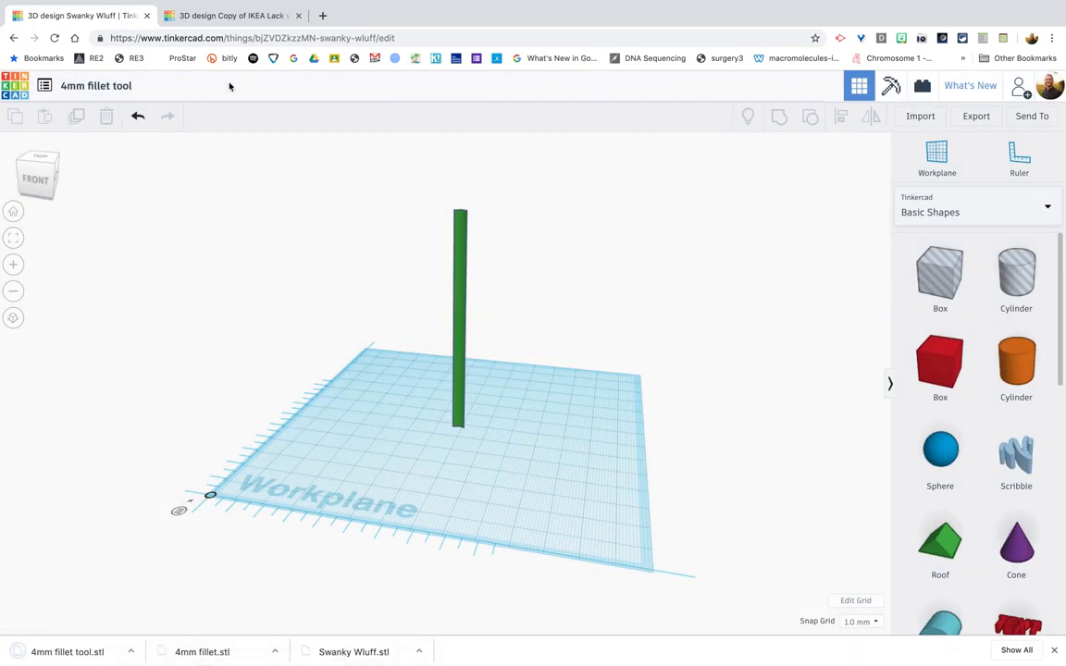
Switch to the Copy of IKEA Lack v2 design and delete the turquoise rounded holder
click(230, 19)
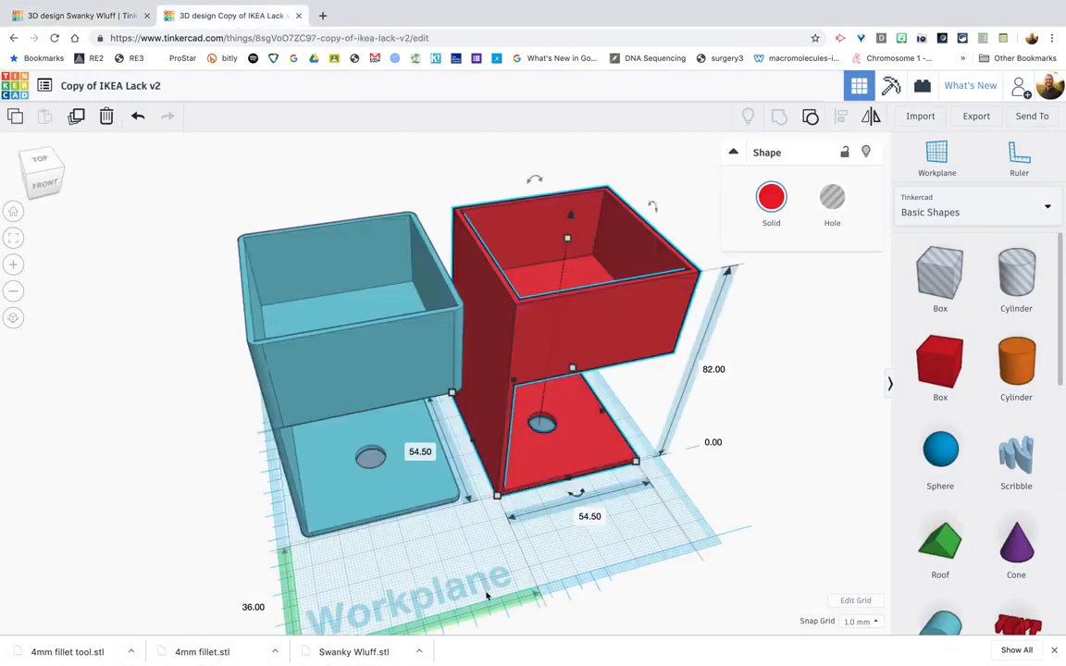
right_drag(495, 572, 463, 580)
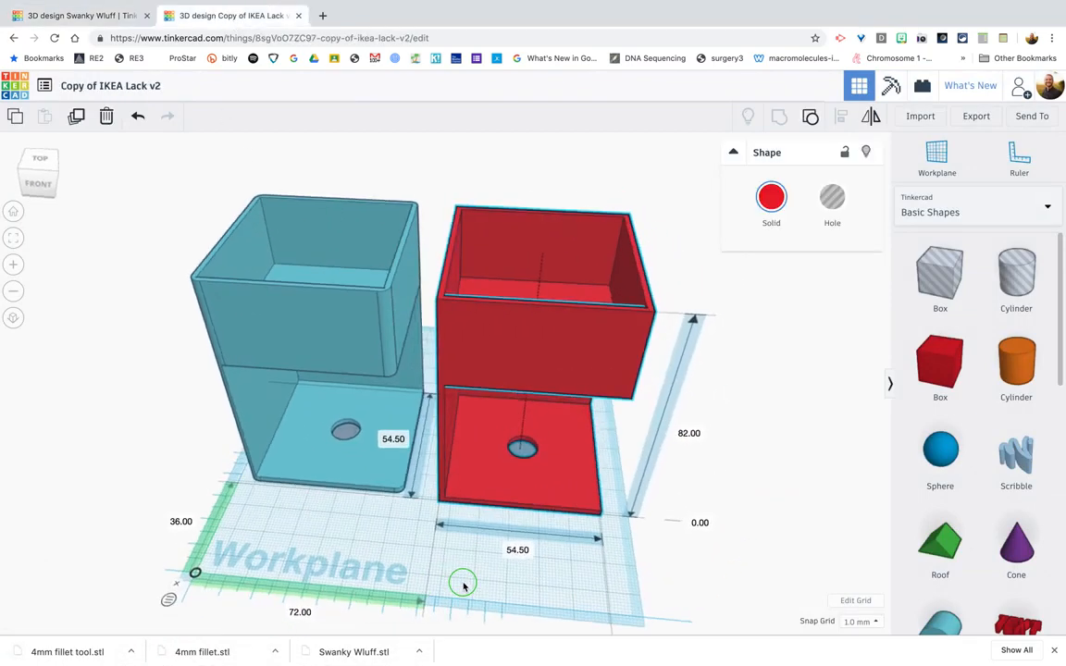
click(286, 331)
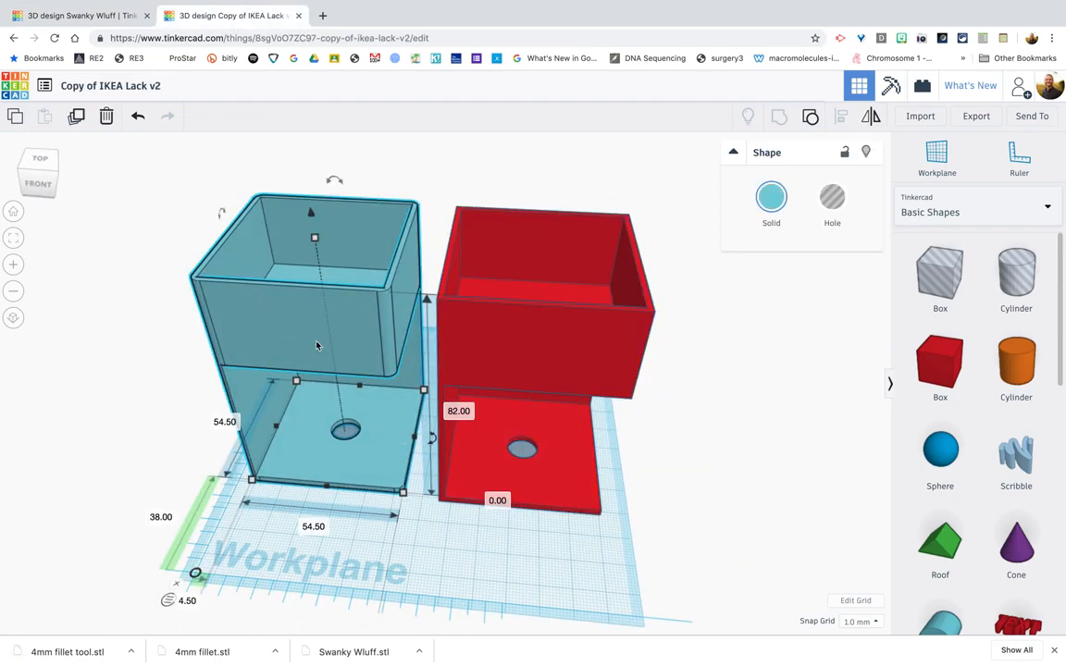
key(Delete)
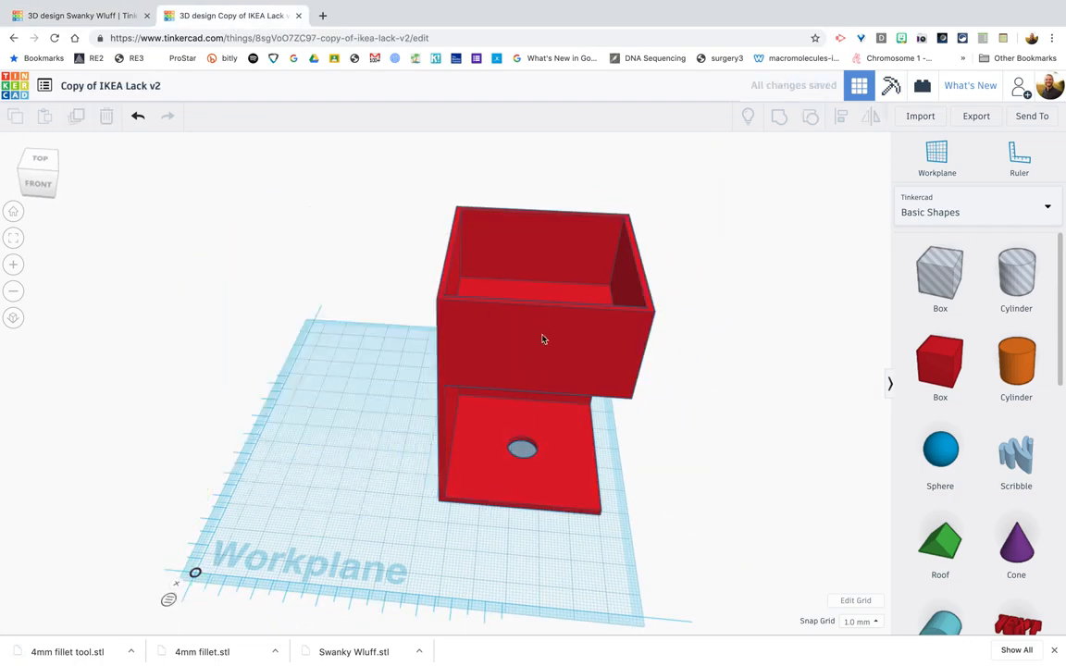
Move the red holder to 21.5 mm and 33 mm from the ruler origin and rotate it so its solid back wall faces front
drag(544, 350, 361, 339)
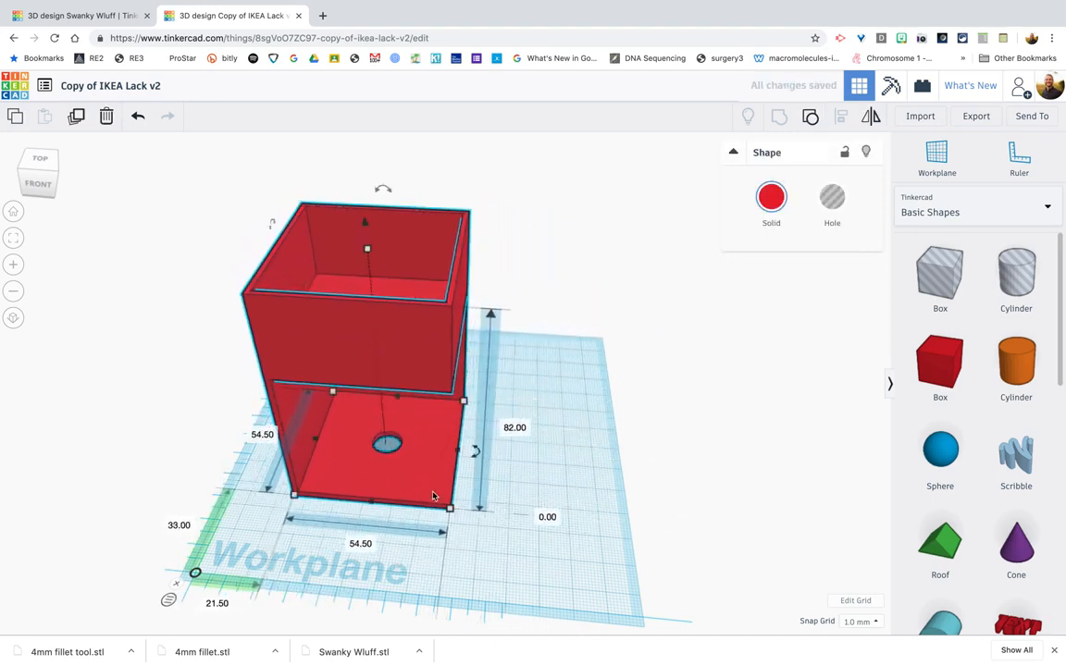
drag(474, 453, 370, 449)
right_drag(375, 460, 388, 427)
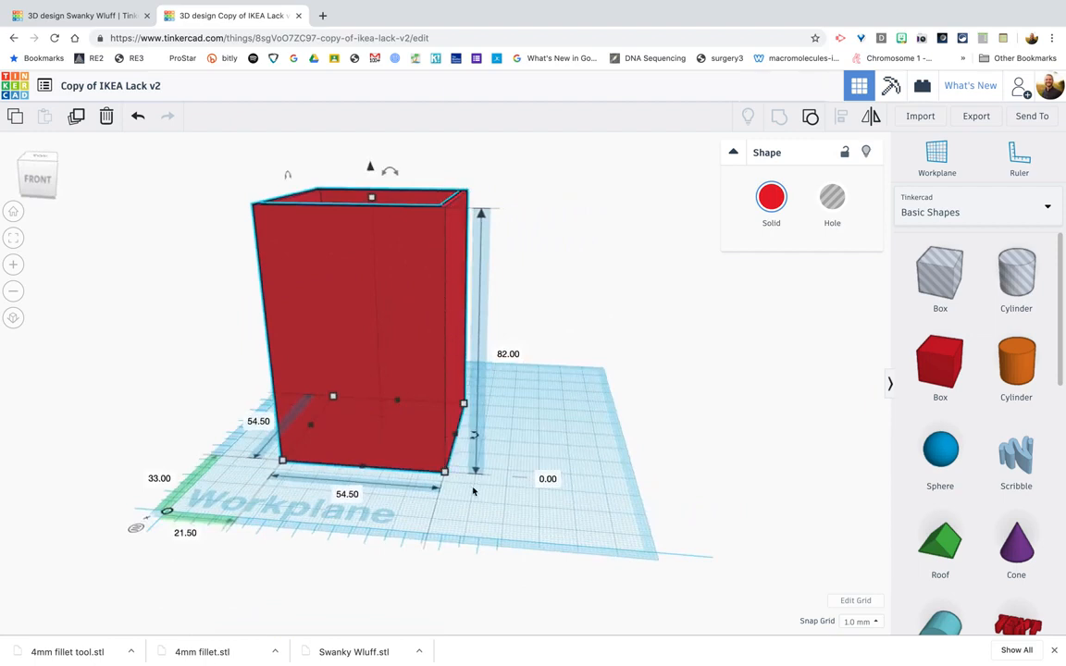
mouse_move(475, 525)
right_down()
mouse_move(488, 550)
mouse_move(494, 537)
right_up()
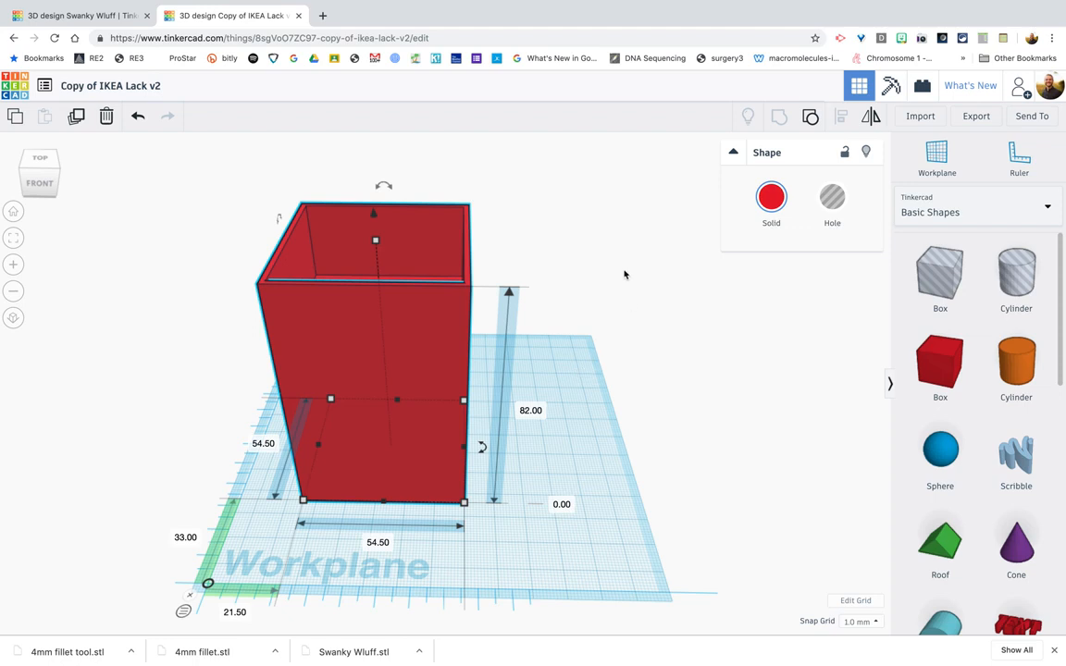
Import the exported 4mm fillet tool.stl into the design at scale 100
click(919, 117)
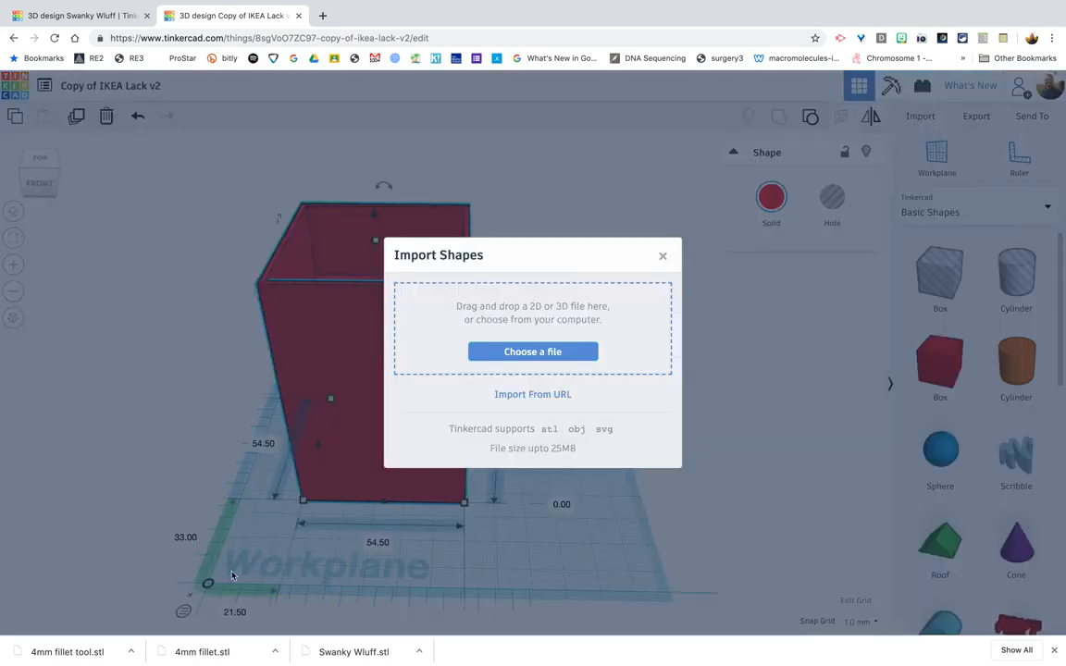
drag(71, 657, 537, 326)
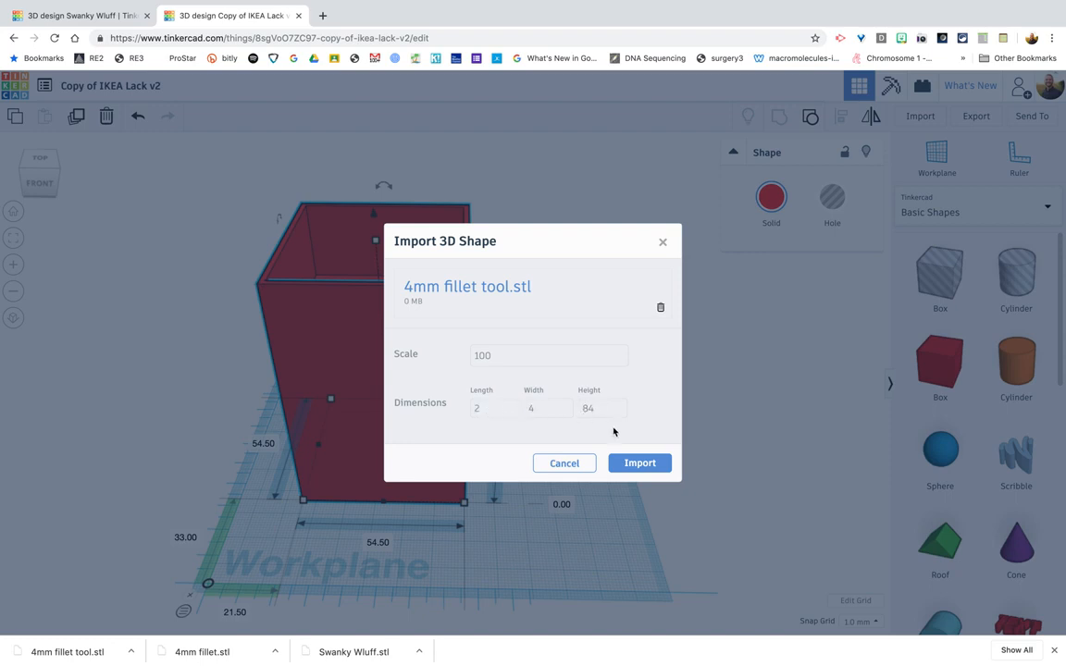
click(652, 464)
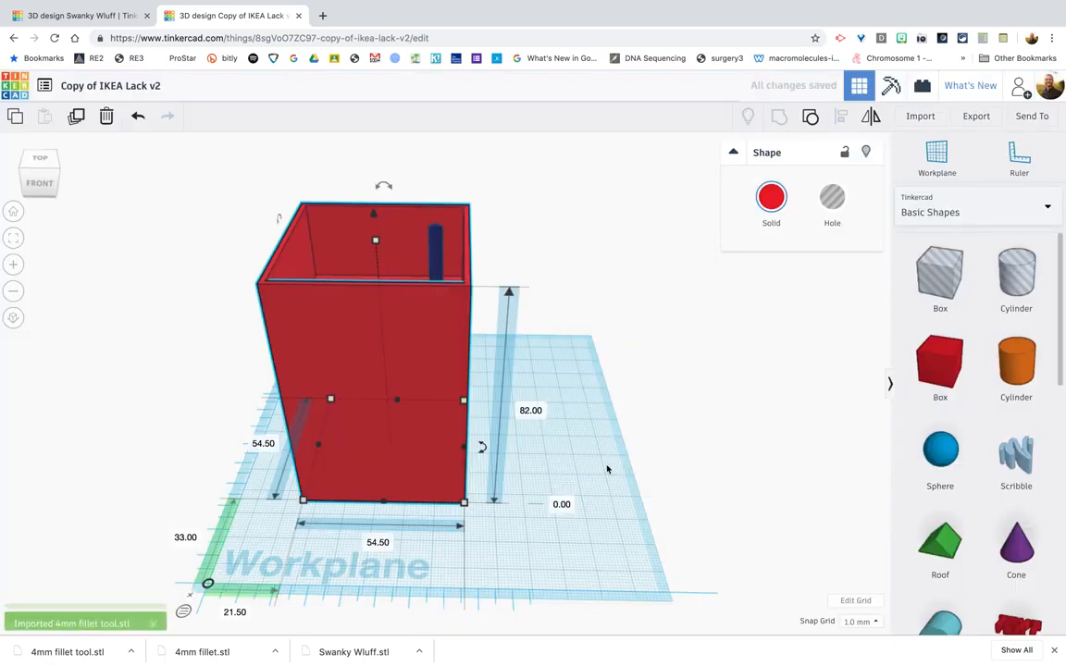
Move the imported fillet tool out beside the red holder, 94 mm and 46 mm from the ruler origin, and lower it 1 mm below the workplane
mouse_move(555, 545)
right_down()
mouse_move(507, 542)
mouse_move(504, 563)
mouse_move(563, 523)
mouse_move(569, 535)
right_up()
drag(429, 258, 529, 297)
right_drag(516, 589, 532, 525)
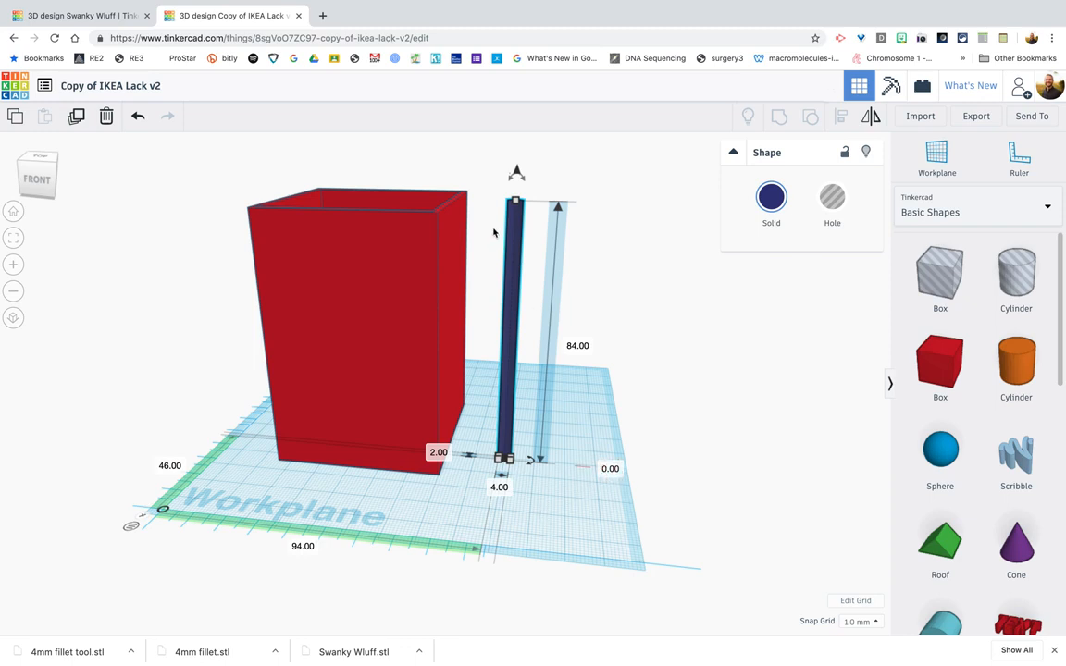
drag(517, 173, 516, 177)
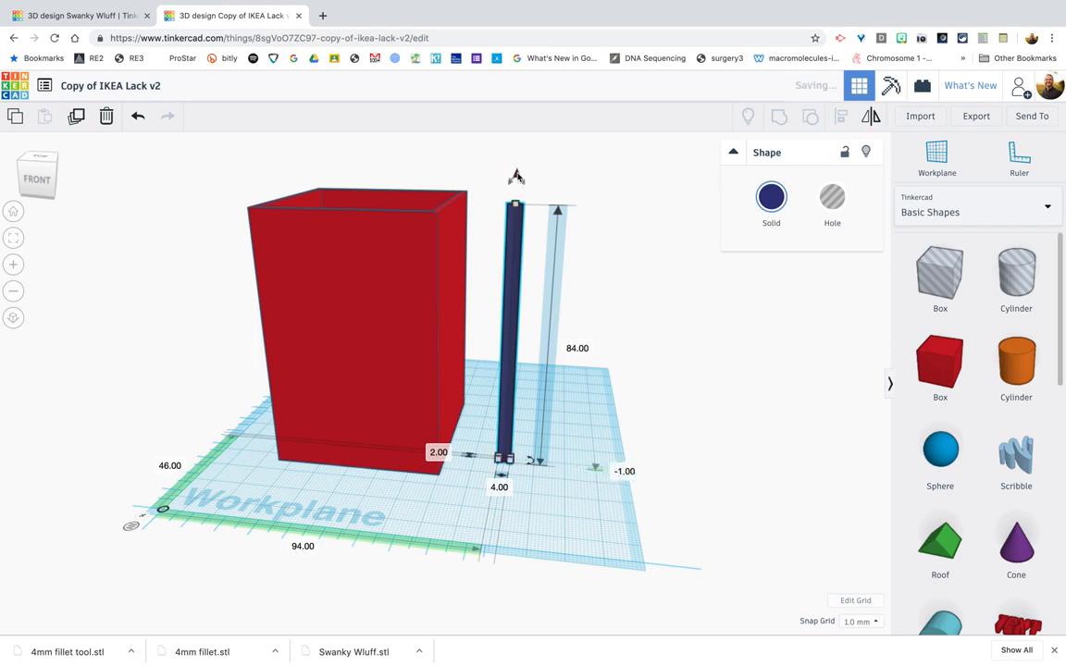
Change the imported fillet tool's solid colour to yellow
right_drag(610, 532, 536, 305)
click(773, 197)
click(804, 312)
Compare the fillet tool's height and base offset with those of the red holder
right_drag(643, 418, 610, 497)
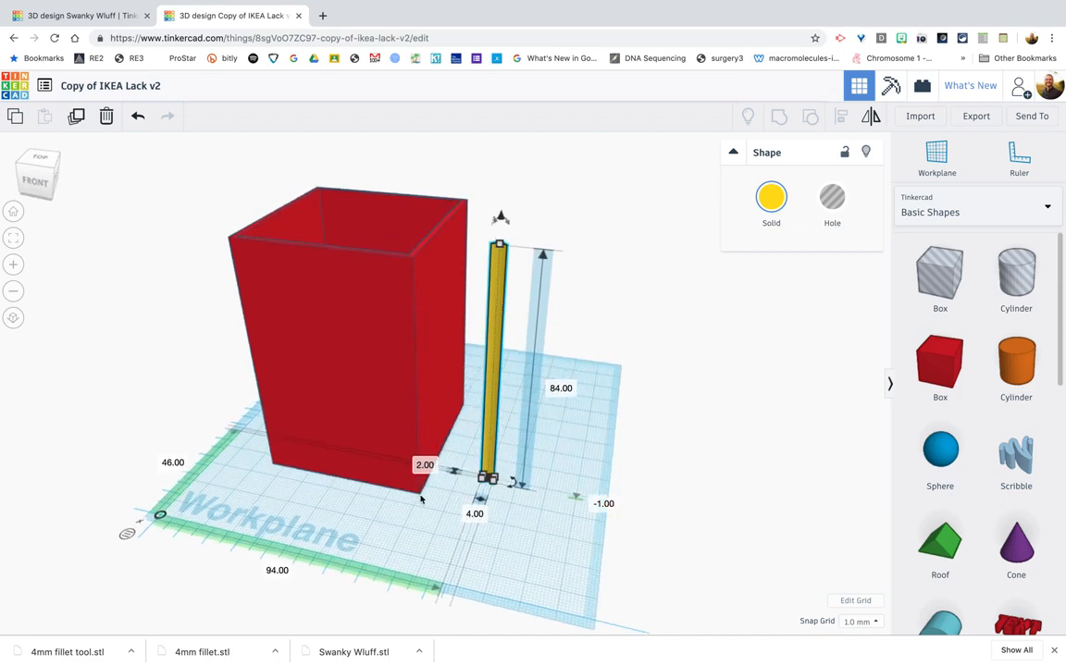
right_drag(413, 261, 573, 322)
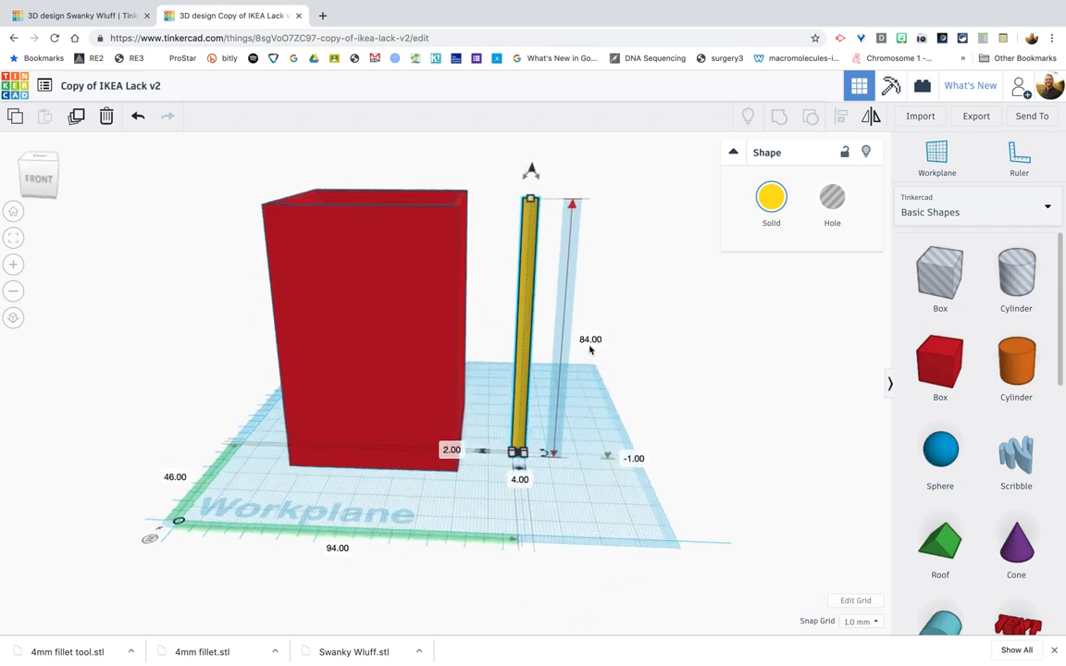
click(431, 318)
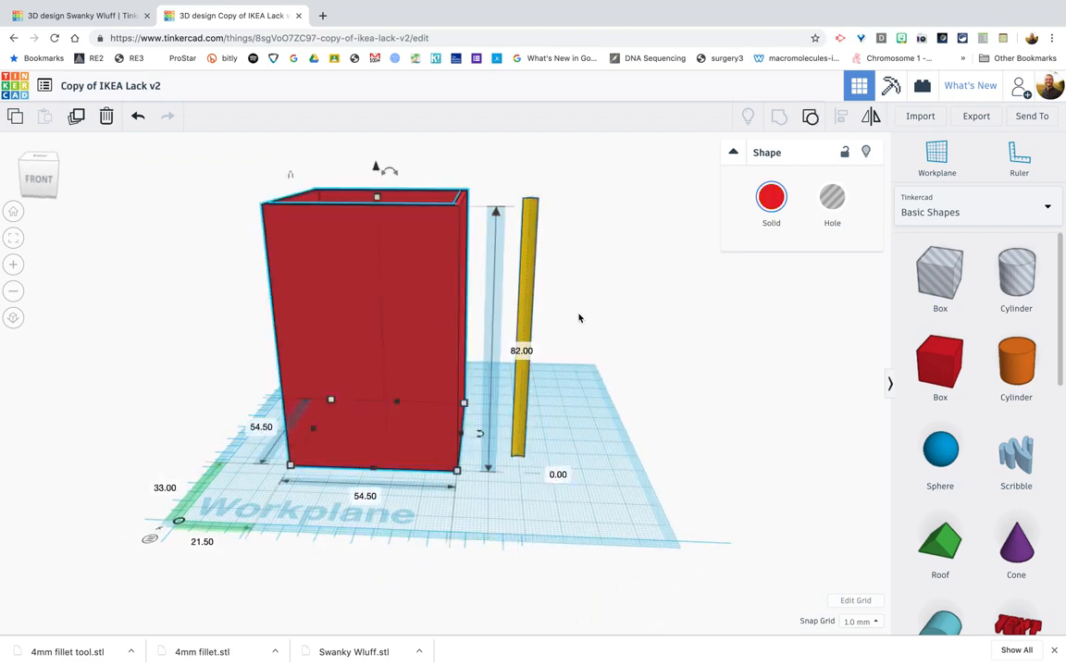
Rotate the fillet tool -135° and place it by the red holder's front-right corner, 81.17 mm and 30 mm from the ruler origin
right_drag(575, 401, 482, 321)
click(532, 341)
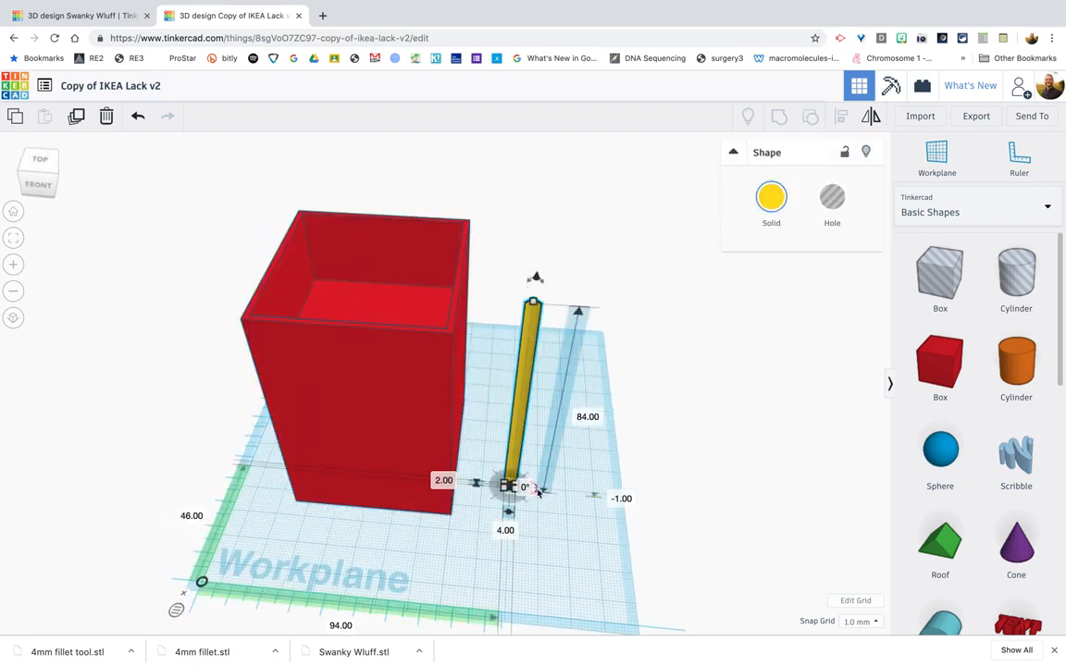
drag(536, 492, 500, 508)
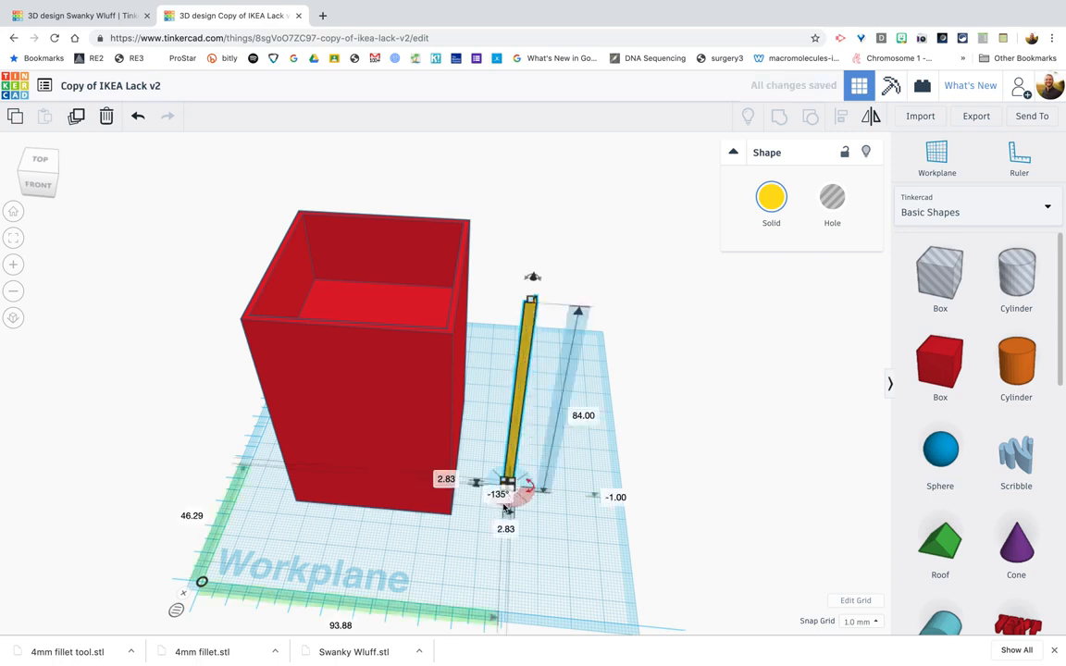
right_drag(534, 520, 542, 556)
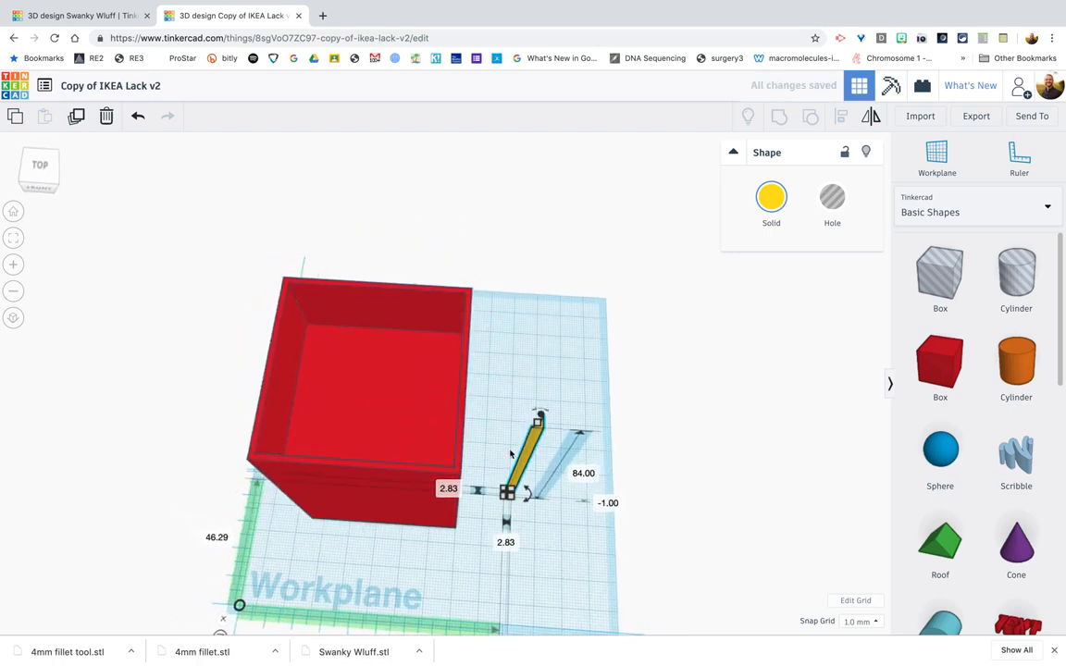
drag(535, 441, 483, 493)
right_drag(476, 519, 528, 540)
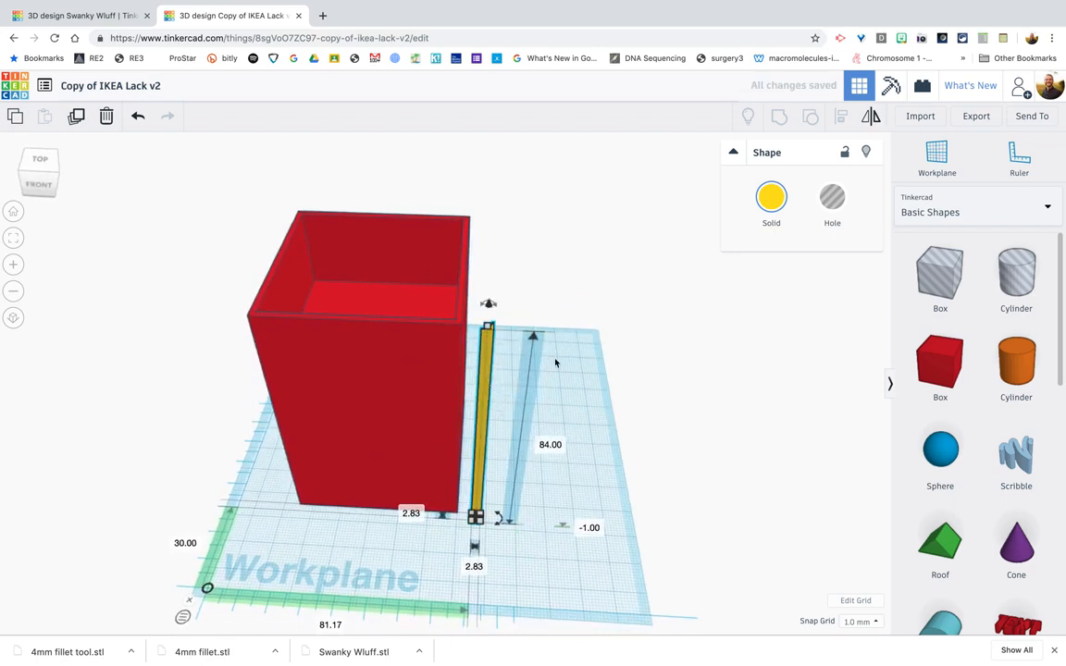
click(665, 399)
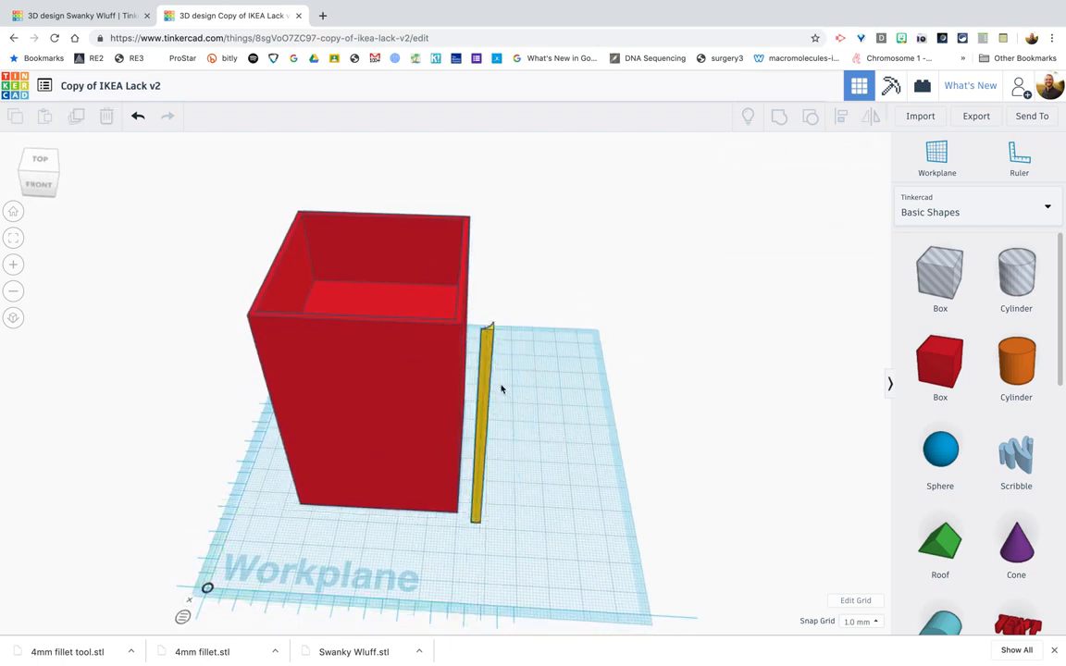
Turn the yellow fillet tool into a hole
click(486, 365)
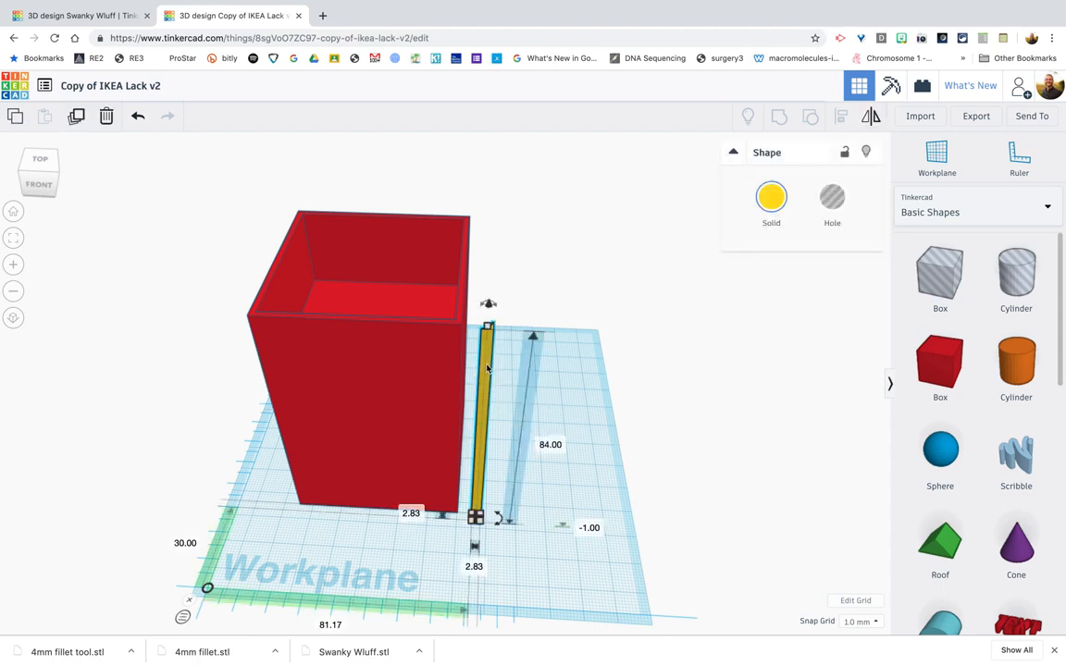
click(835, 197)
click(539, 556)
right_drag(568, 543, 500, 604)
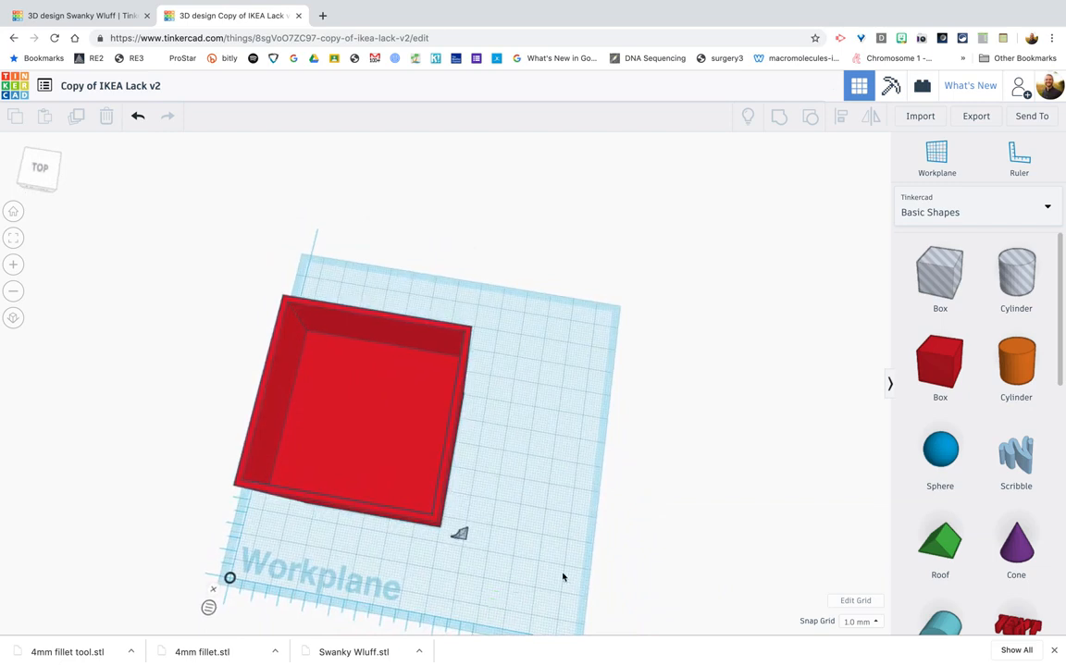
Align the fillet tool hole and the red holder along their right and front faces
click(461, 535)
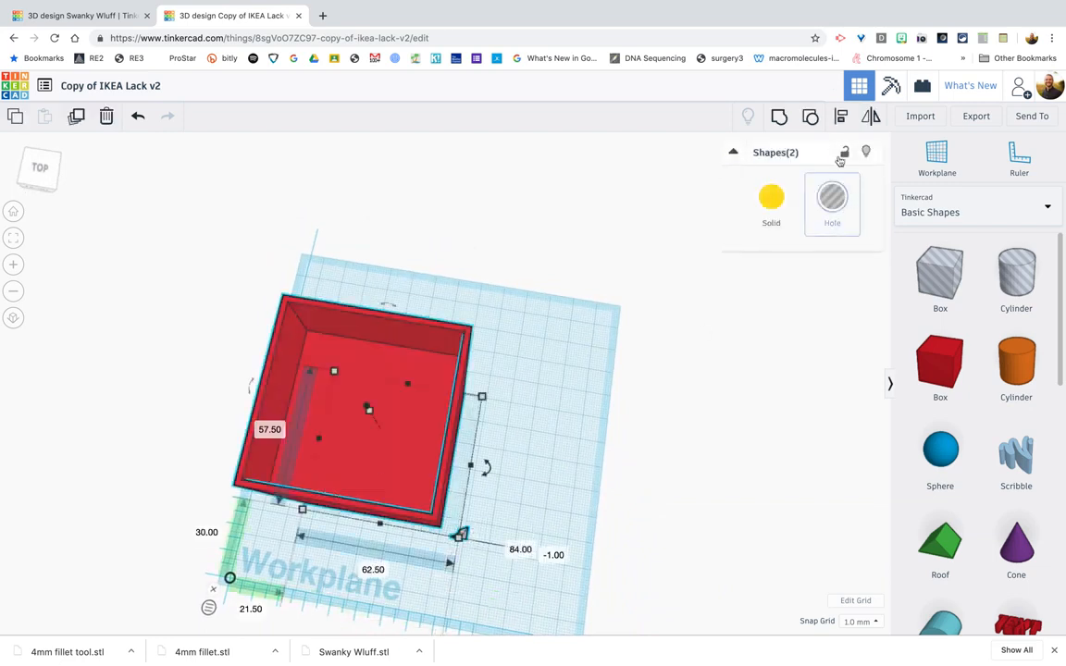
click(840, 116)
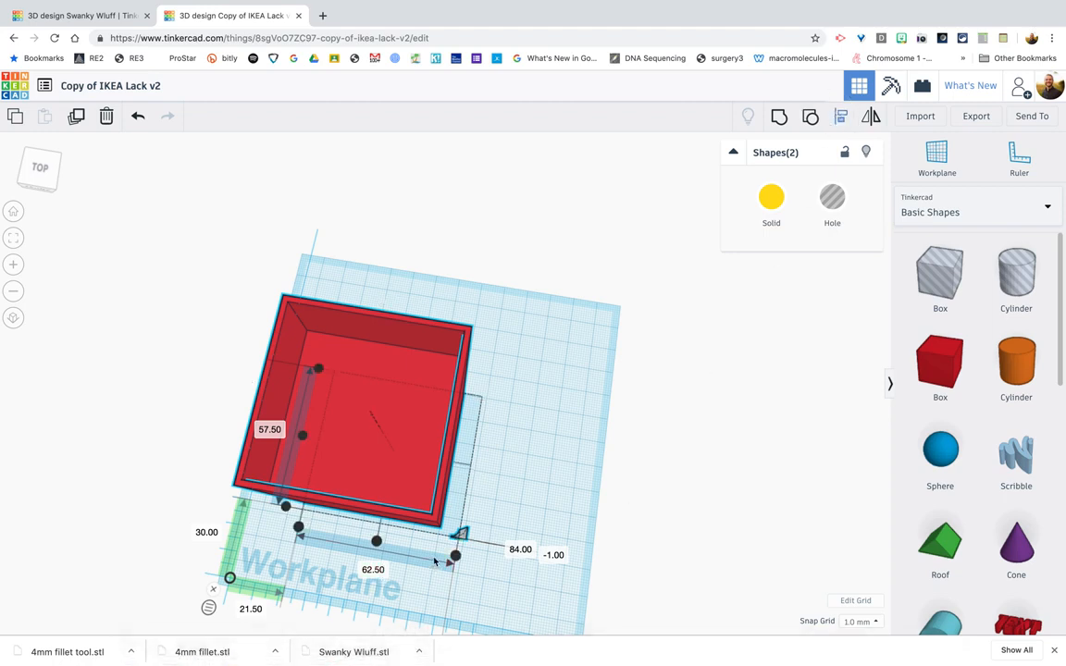
click(454, 556)
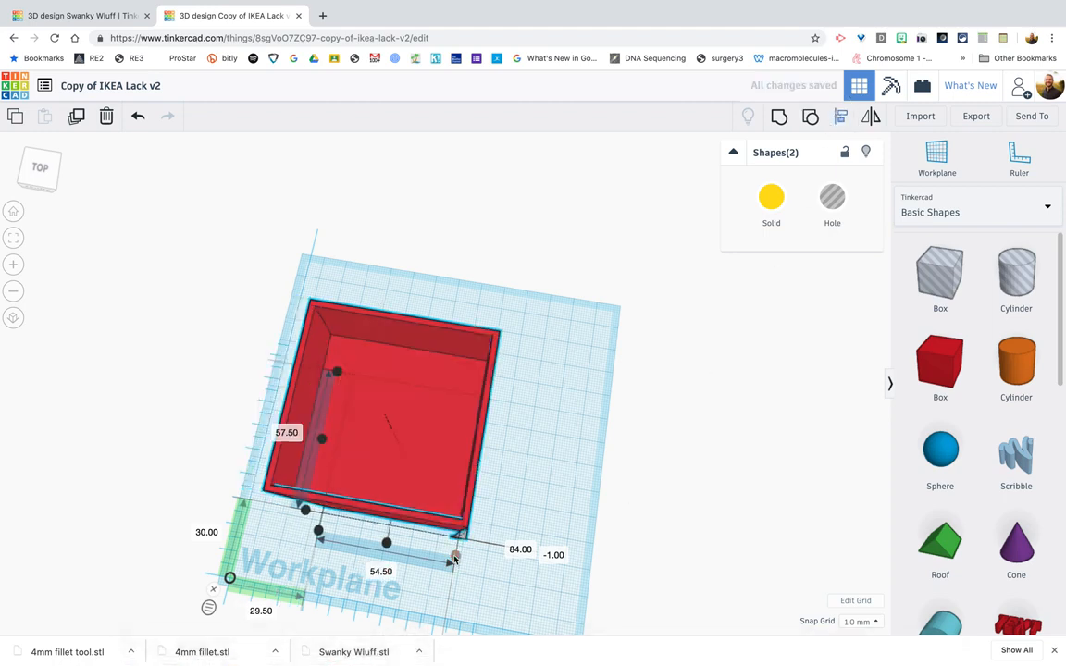
click(308, 512)
click(478, 600)
right_drag(478, 612, 492, 585)
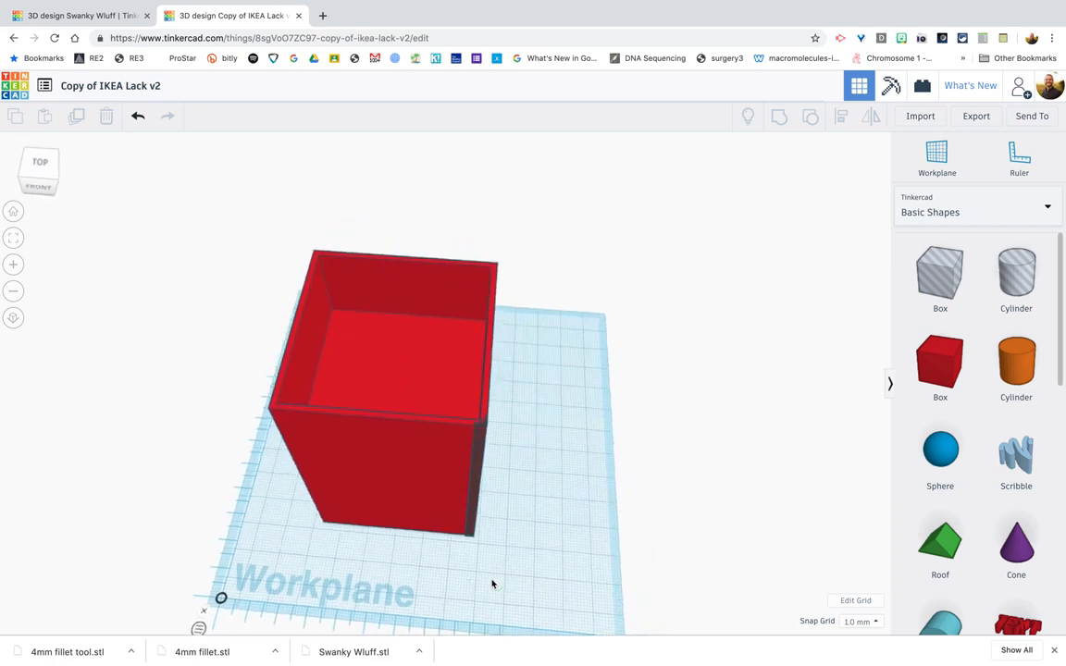
Duplicate the fillet tool hole at the front-right corner and move the copy out to the holder's right side
click(476, 498)
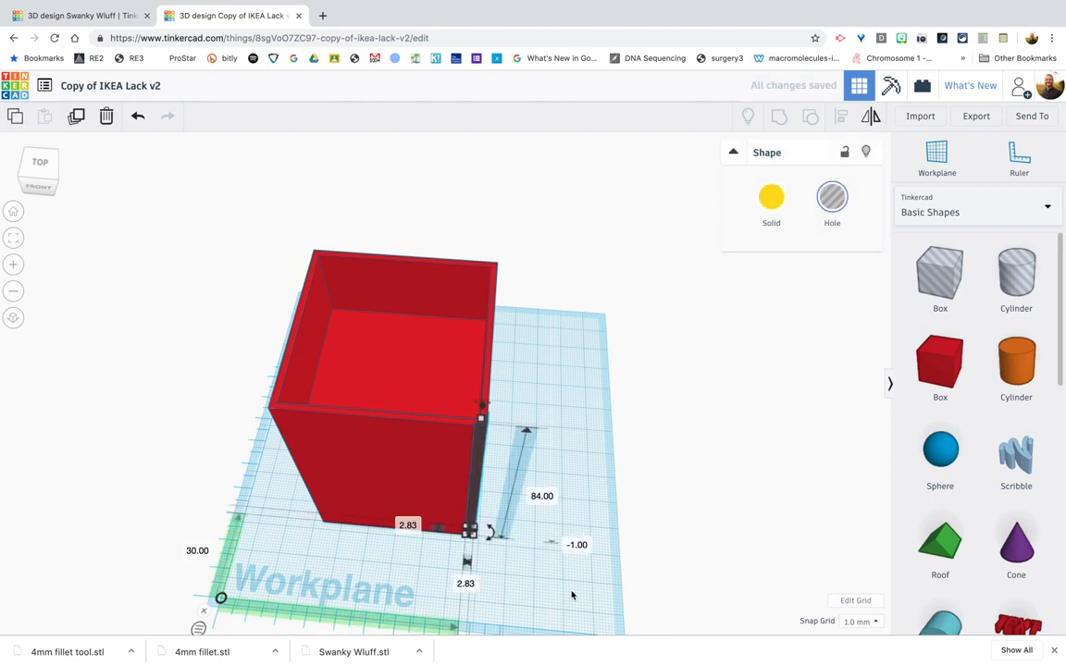
drag(480, 462, 599, 445)
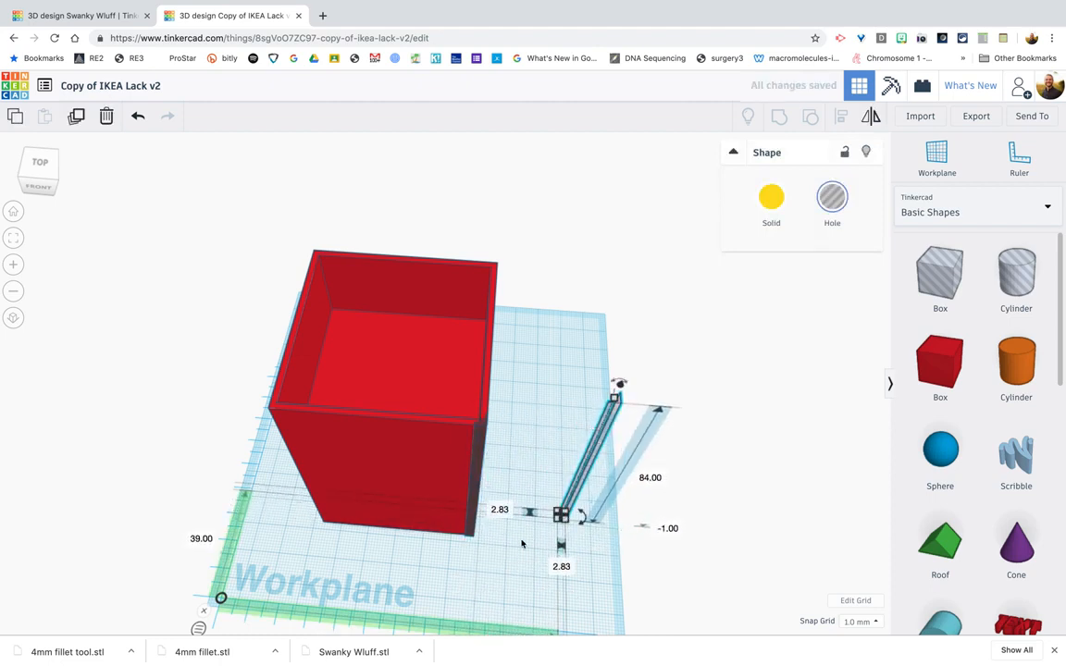
click(492, 585)
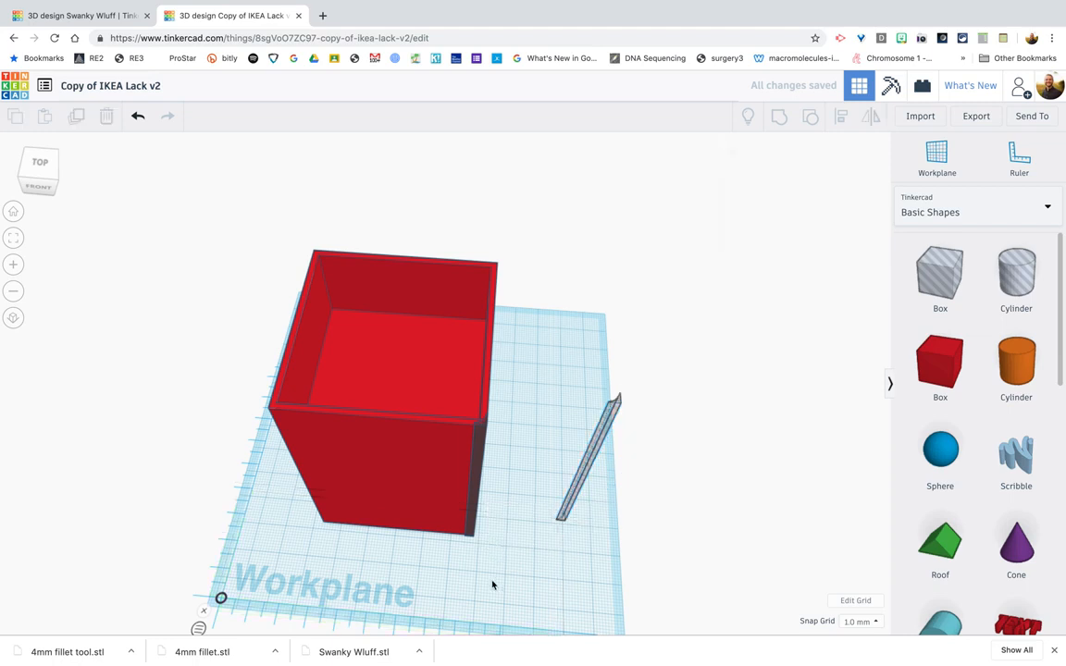
Group the front-right fillet tool hole with the red holder to round that vertical edge
click(475, 500)
shift+click(375, 431)
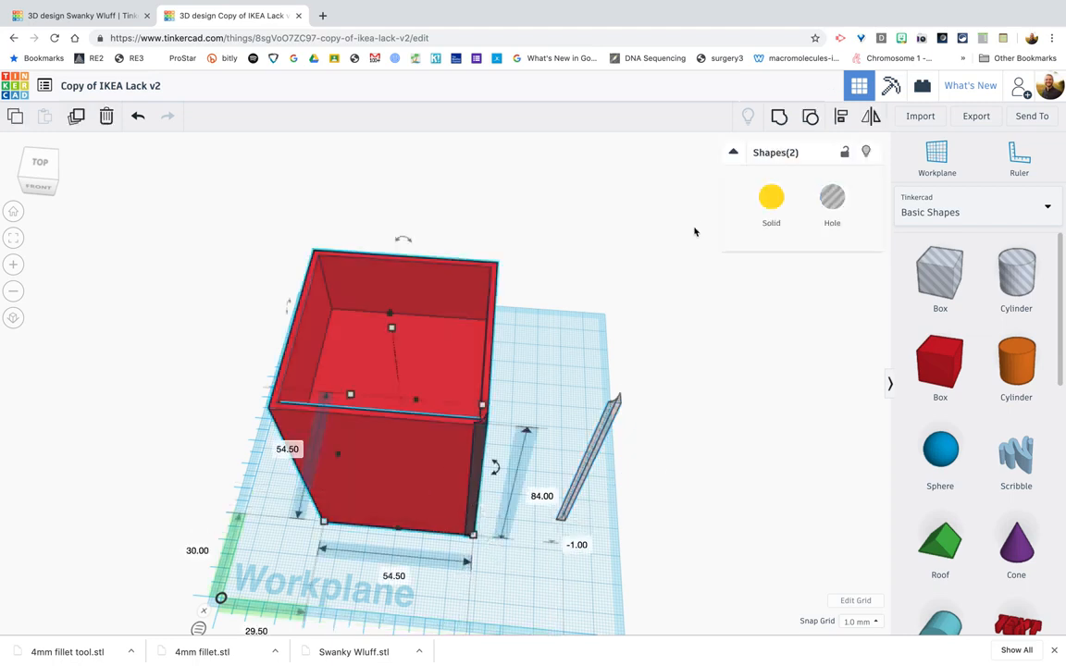
click(779, 118)
right_drag(497, 593, 415, 560)
click(521, 589)
Move the spare fillet tool to the holder's back-right corner, 83 mm from the ruler origin, and rotate it to match that corner
right_drag(544, 533, 507, 564)
click(502, 460)
drag(502, 460, 512, 348)
right_drag(410, 561, 509, 593)
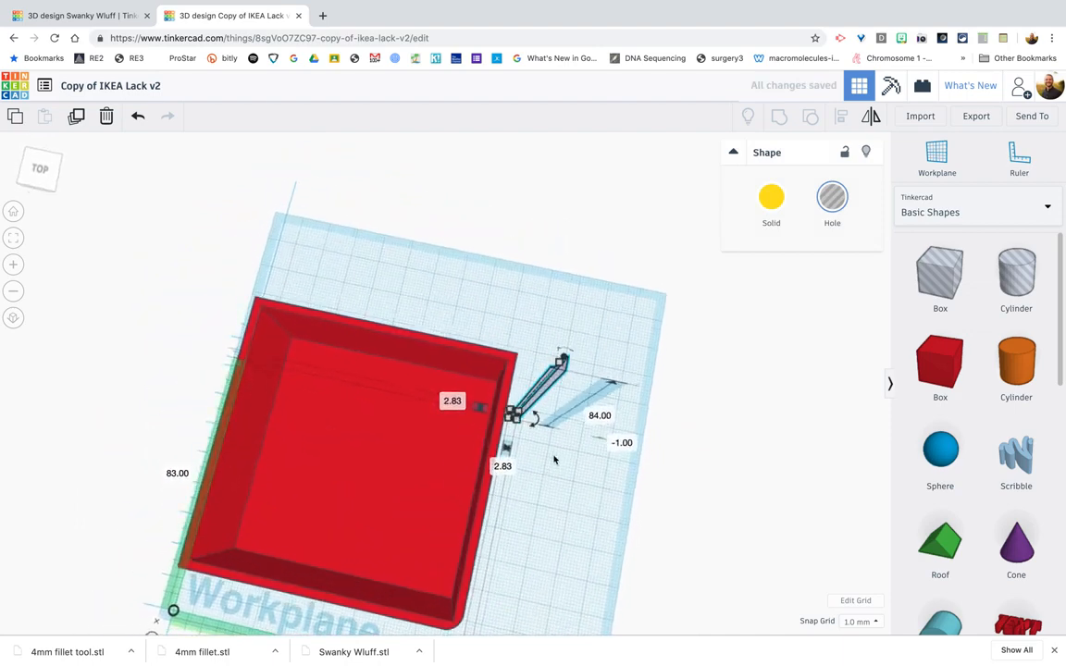
drag(537, 425, 539, 421)
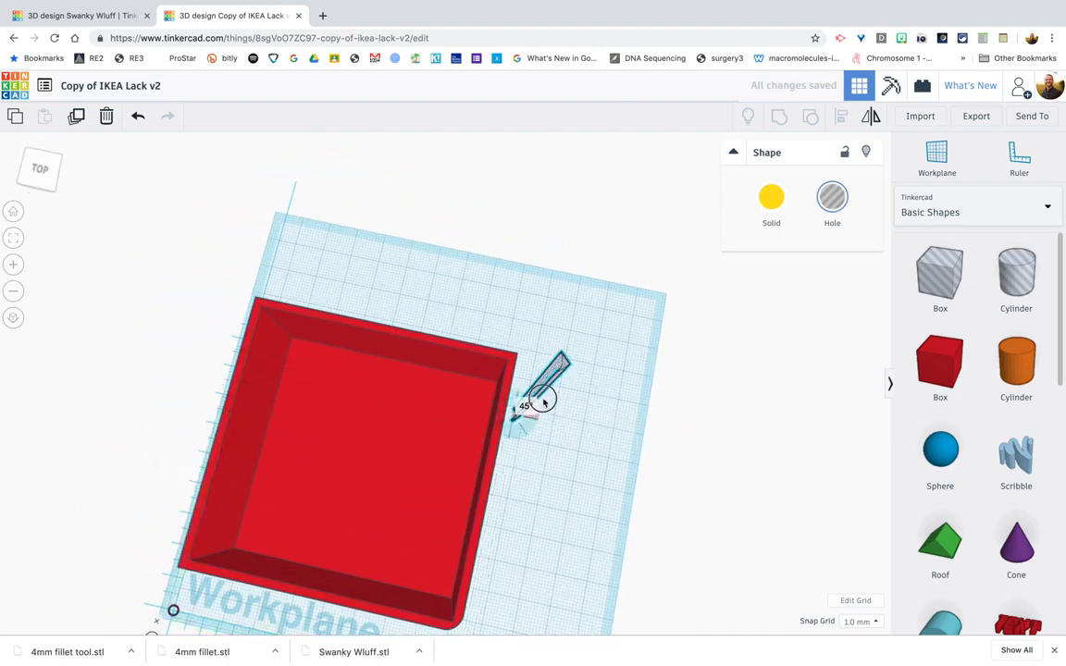
drag(542, 383, 538, 382)
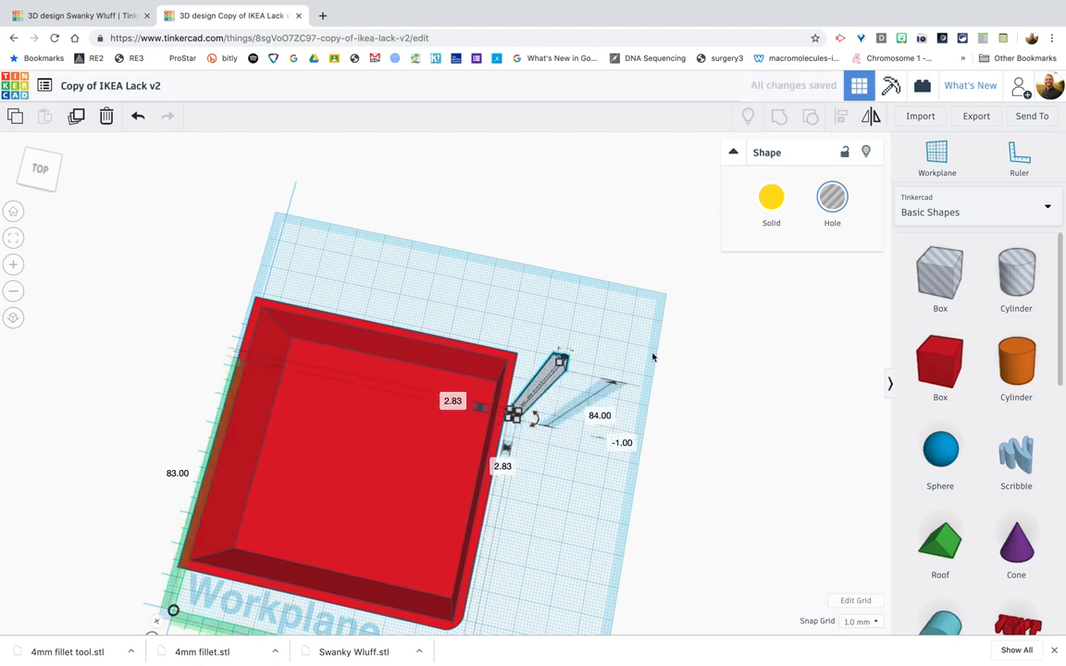
Align the fillet tool hole and the red holder along their right and back faces
shift+click(439, 404)
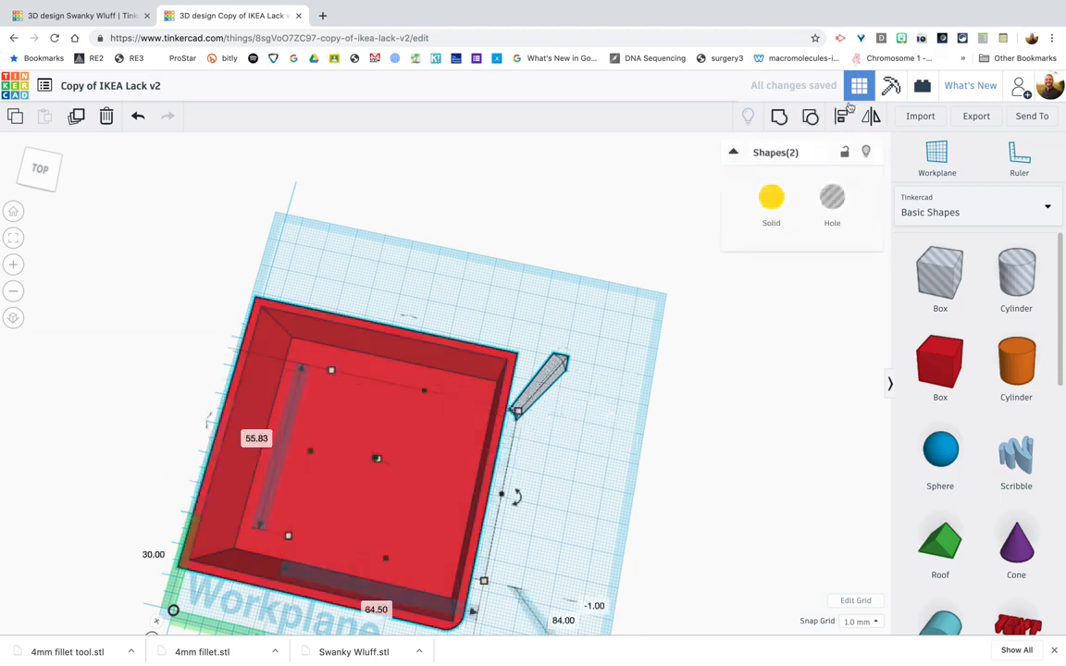
click(842, 113)
click(480, 598)
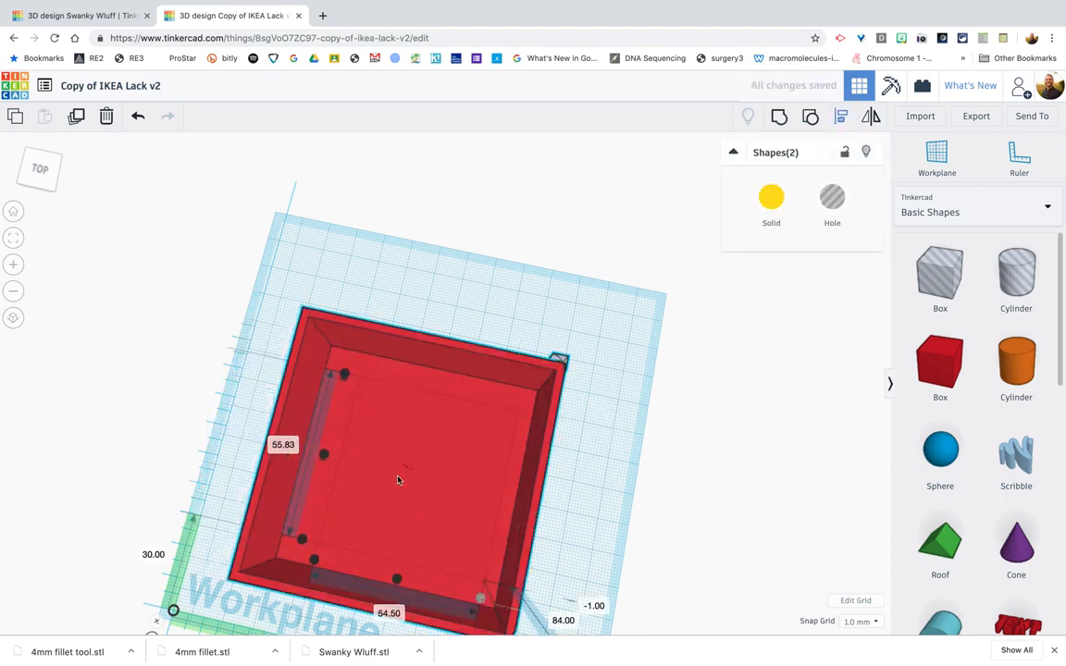
right_drag(600, 447, 485, 397)
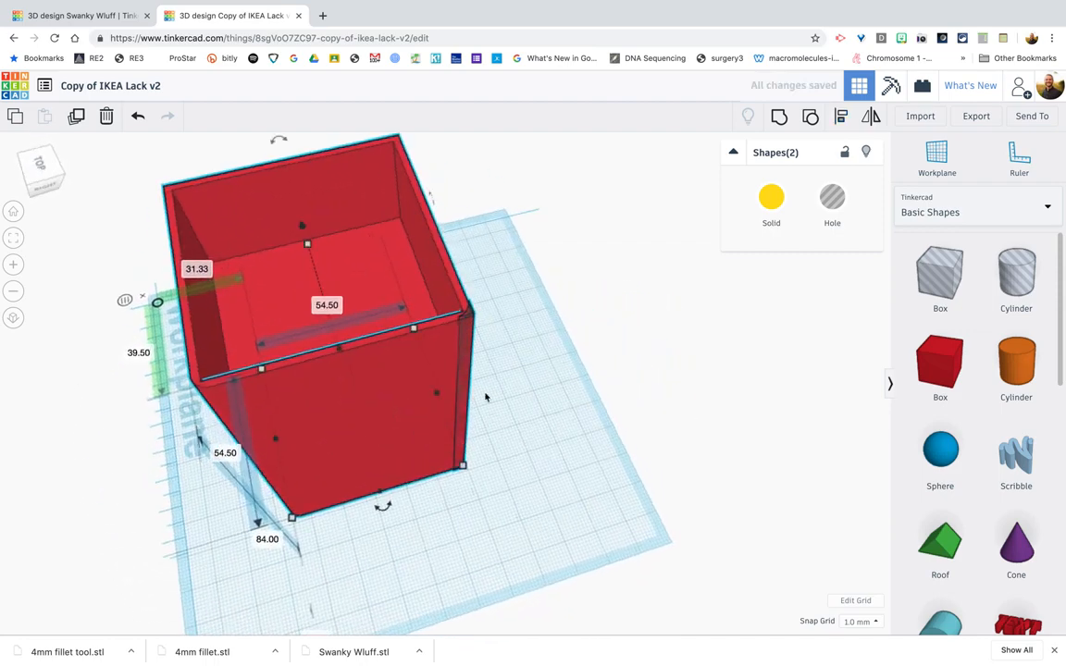
Try grouping the back-right fillet tool hole with the red holder, and undo the grouping
click(527, 445)
drag(521, 385, 354, 416)
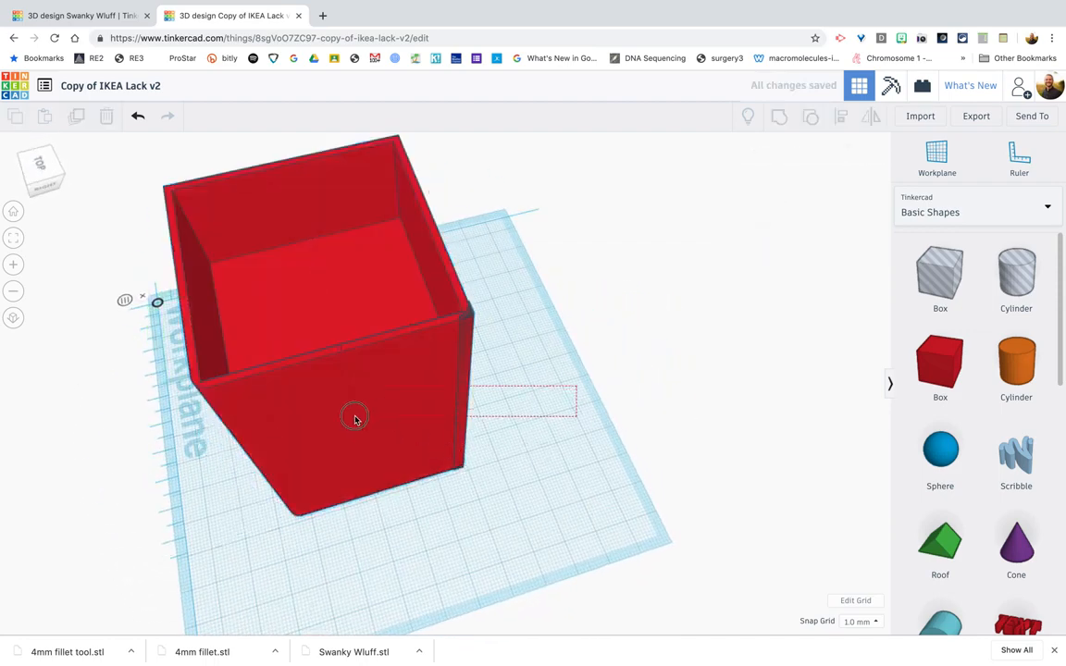
click(780, 118)
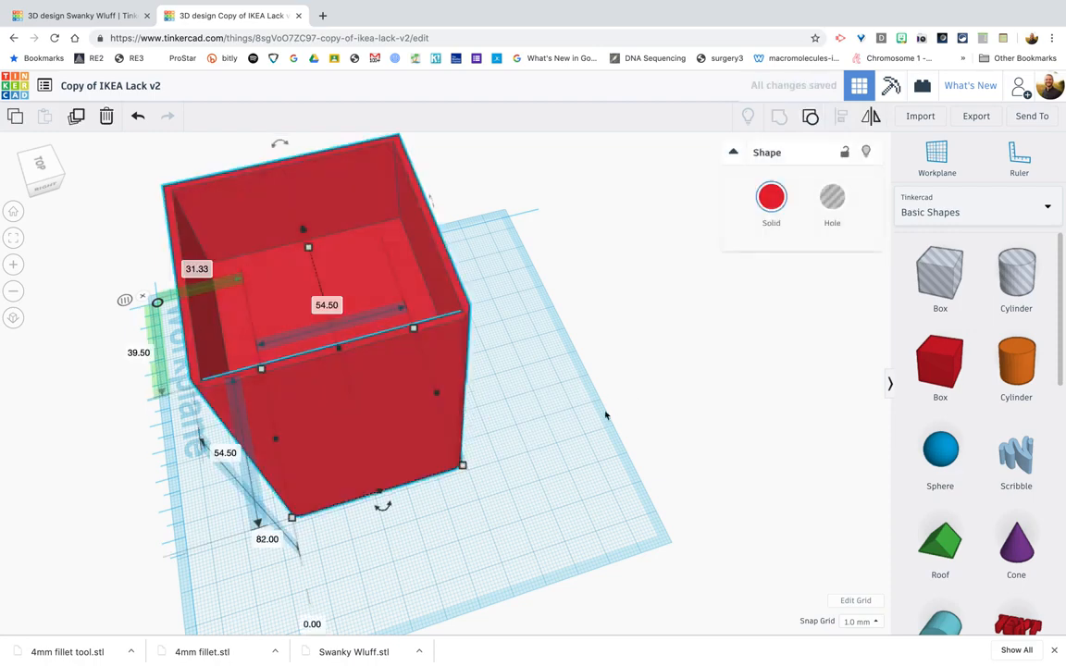
right_drag(594, 350, 483, 375)
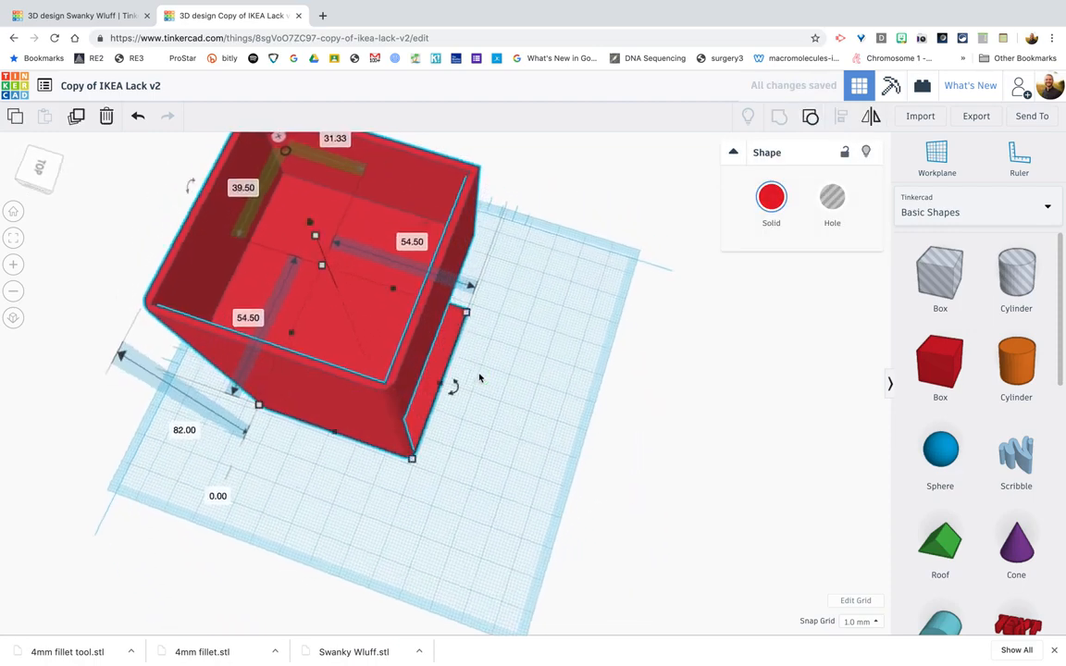
key(ctrl+z)
Duplicate the back-right fillet tool hole and move the copy out behind the holder, 110.17 mm and 82.17 mm from the ruler origin
click(403, 441)
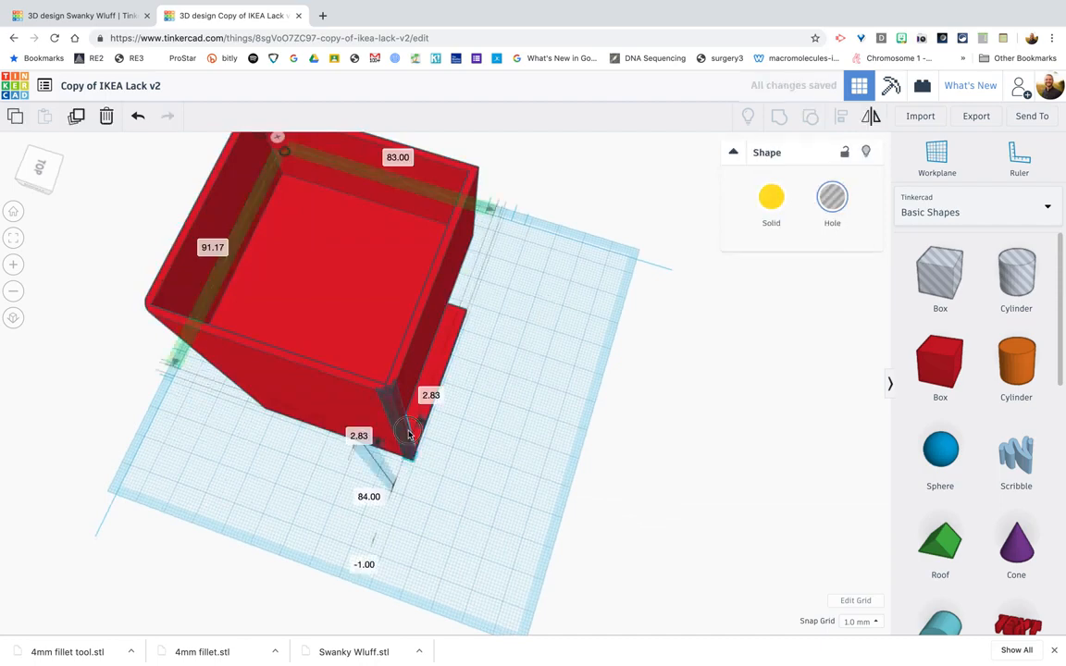
drag(404, 442, 512, 437)
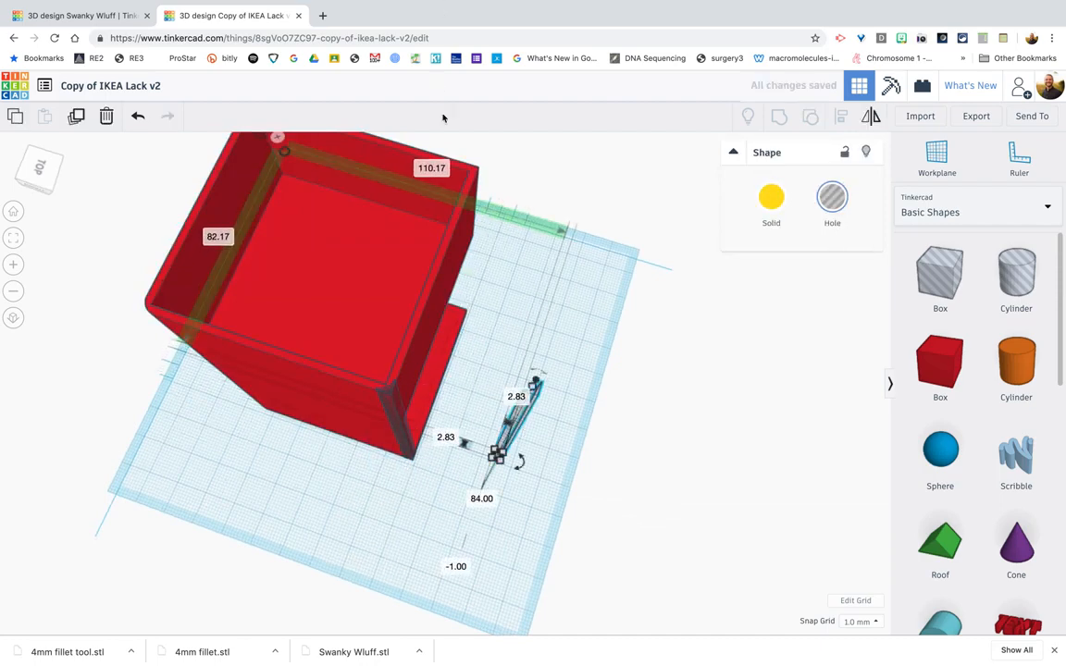
click(357, 475)
Group the back-right fillet tool hole with the red holder to round that vertical edge
mouse_move(359, 473)
mouse_down()
mouse_move(370, 425)
mouse_move(413, 408)
mouse_up()
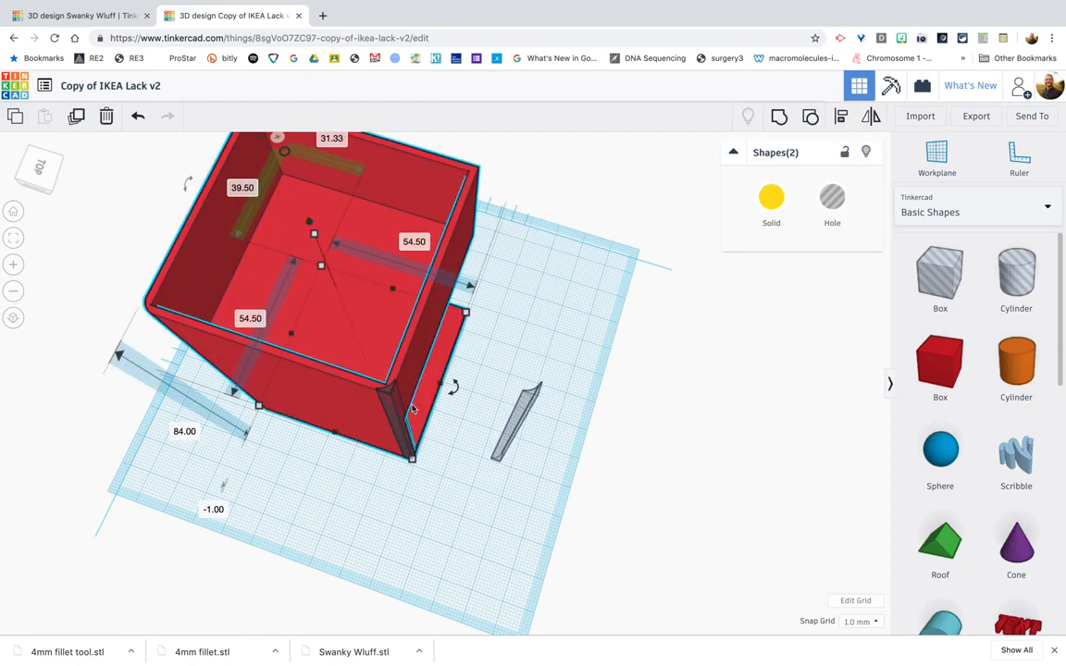
click(779, 117)
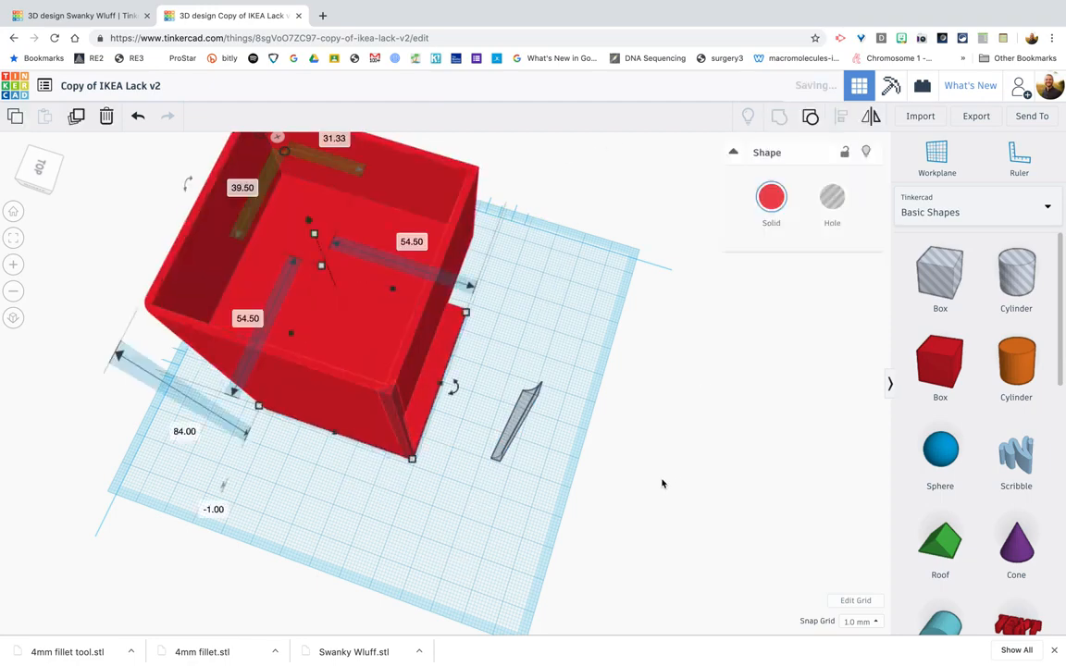
click(564, 512)
Move the spare fillet tool toward the holder's back-left corner, 102.17 mm and 46.17 mm from the ruler origin, and rotate it to match
right_drag(482, 514, 460, 387)
drag(458, 398, 540, 298)
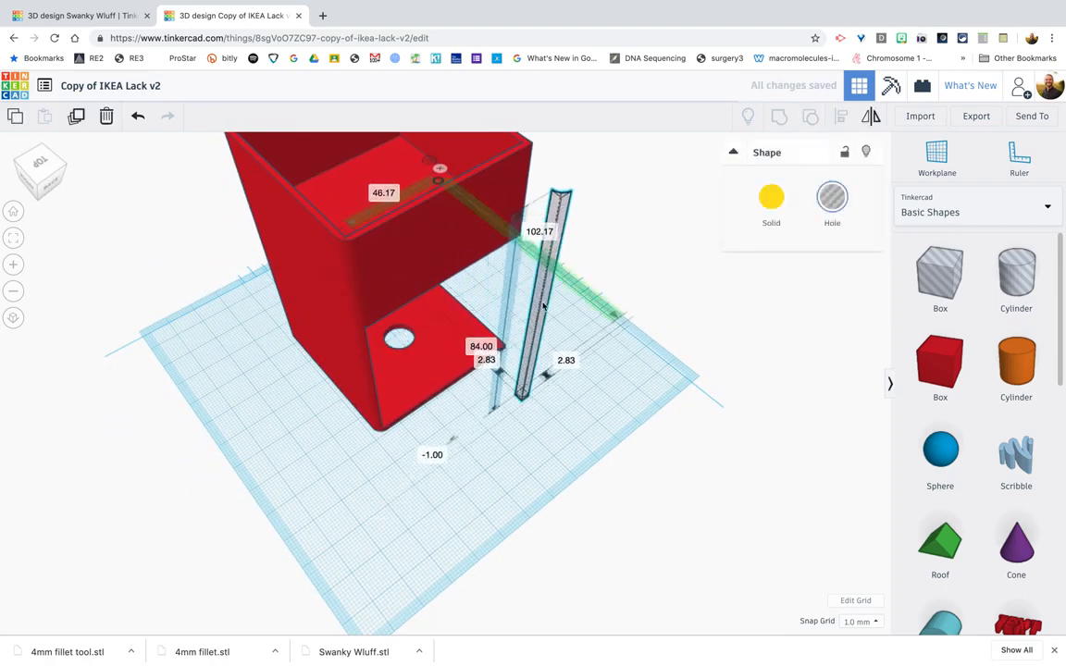
right_drag(464, 482, 541, 507)
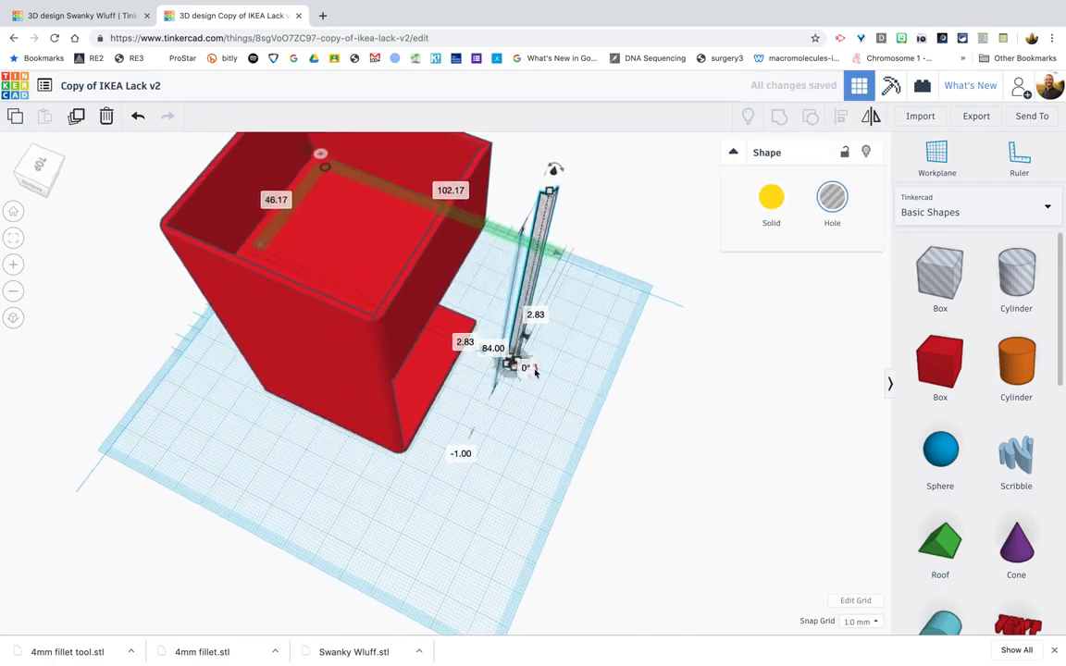
drag(535, 374, 548, 348)
Align the spare fillet tool hole flush with the left side of the red holder
right_drag(565, 364, 499, 415)
shift+click(418, 345)
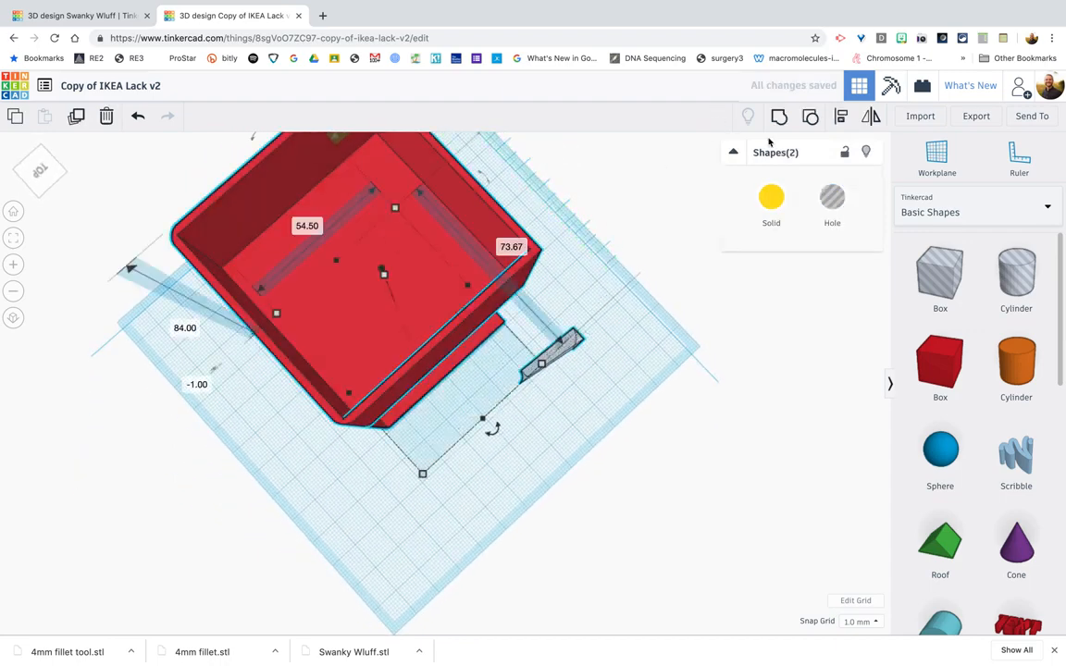
click(839, 116)
click(553, 376)
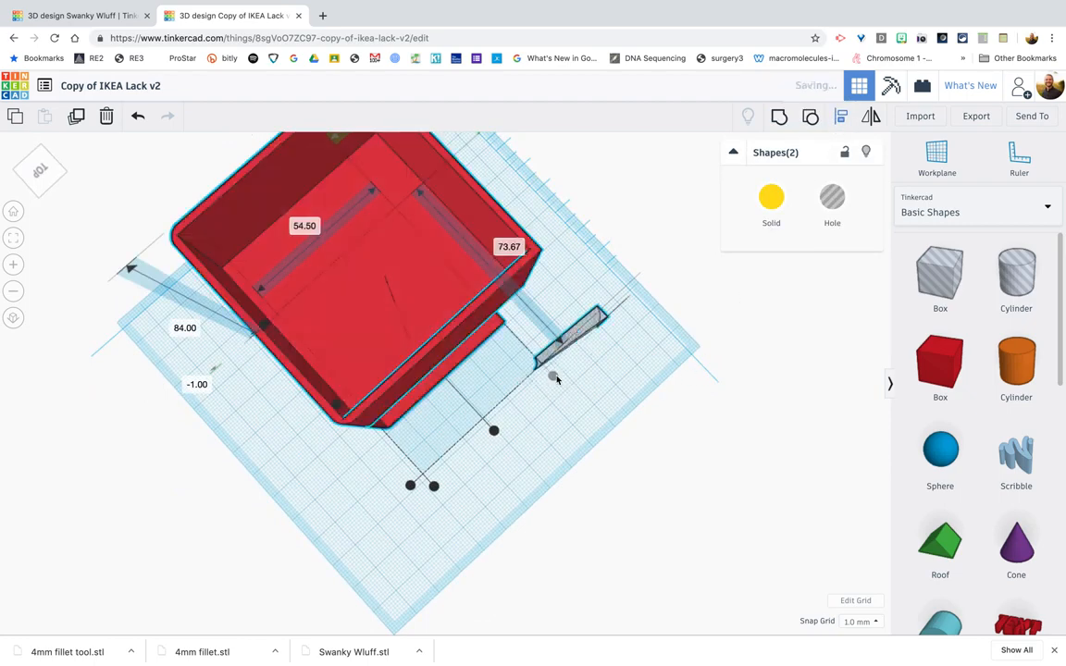
right_drag(435, 415, 577, 434)
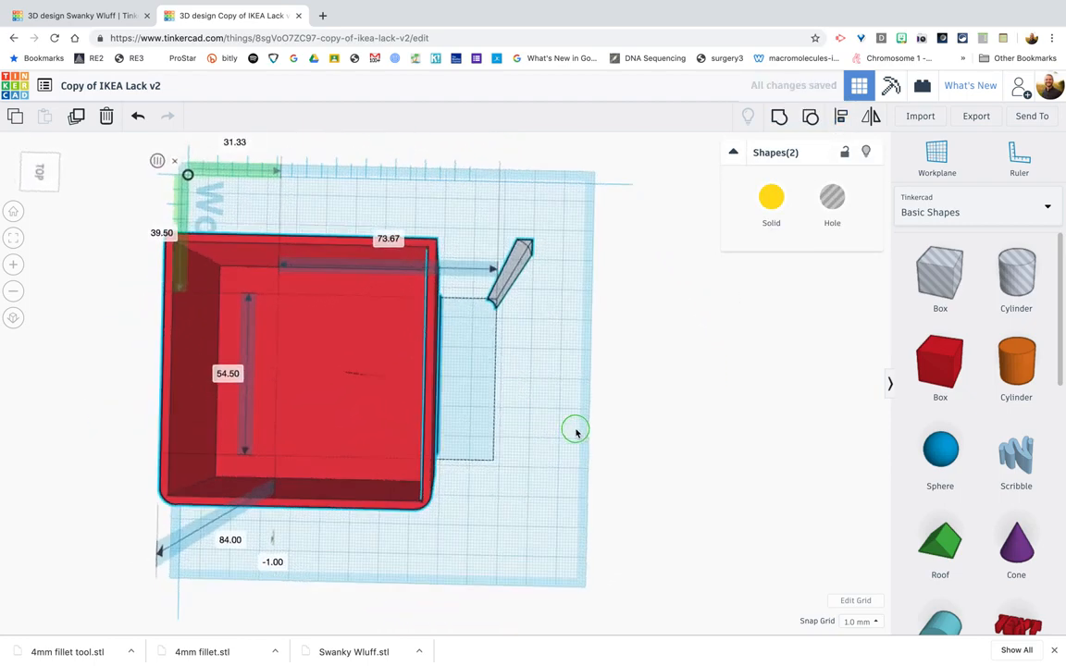
Align the spare fillet tool hole flush with the holder's back, placing it on the back-left vertical edge
click(262, 298)
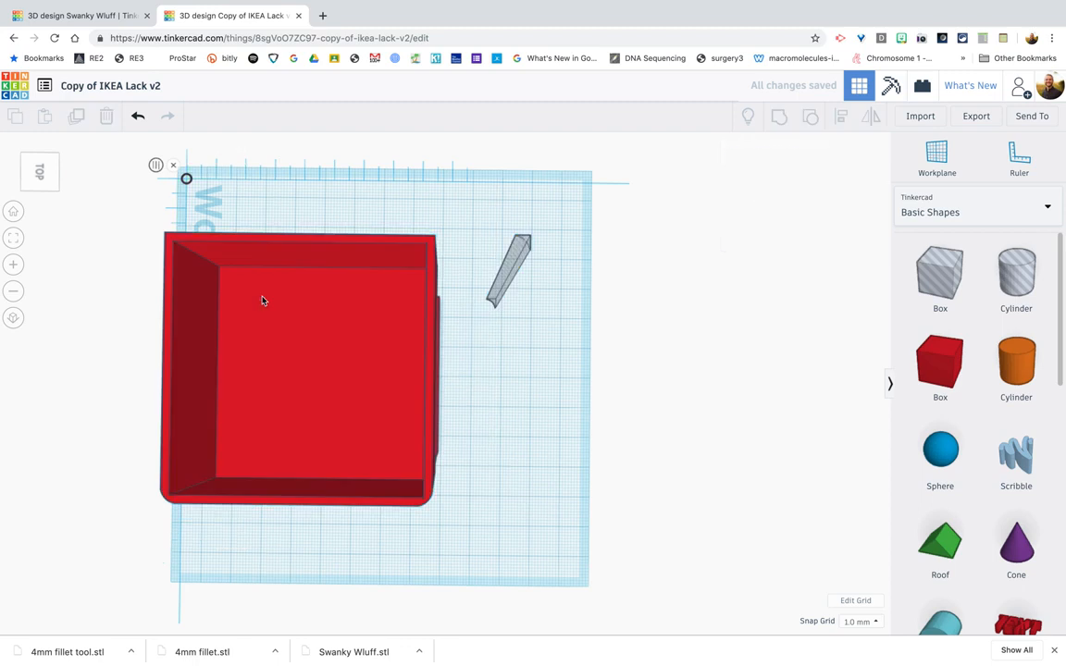
click(508, 281)
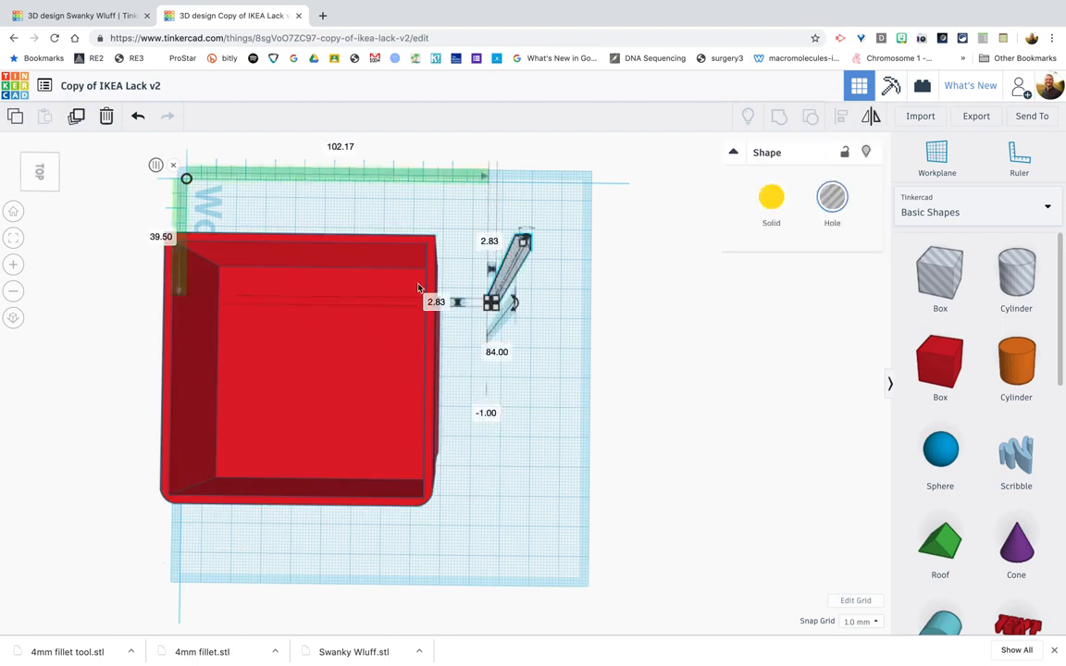
shift+click(417, 253)
click(821, 123)
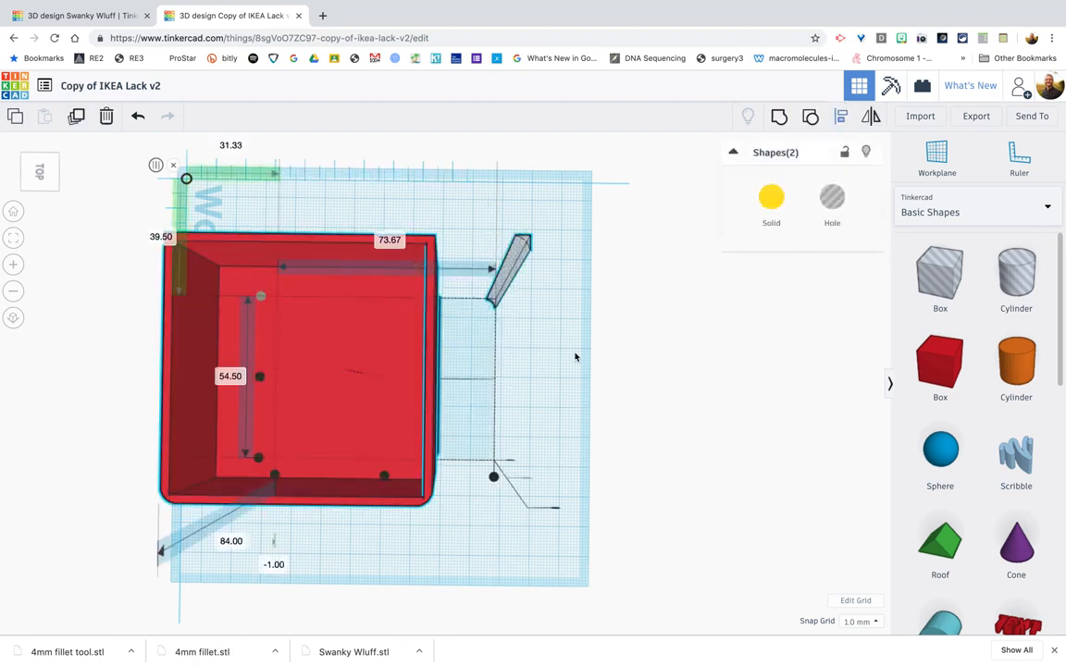
click(493, 476)
right_drag(499, 475, 648, 396)
click(607, 381)
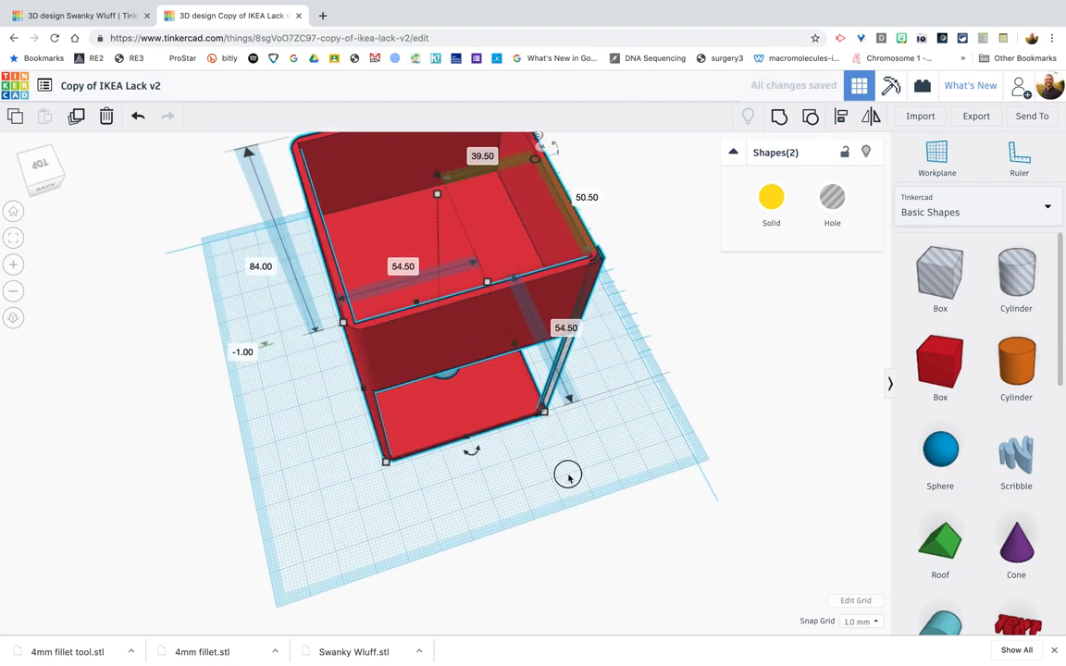
click(368, 523)
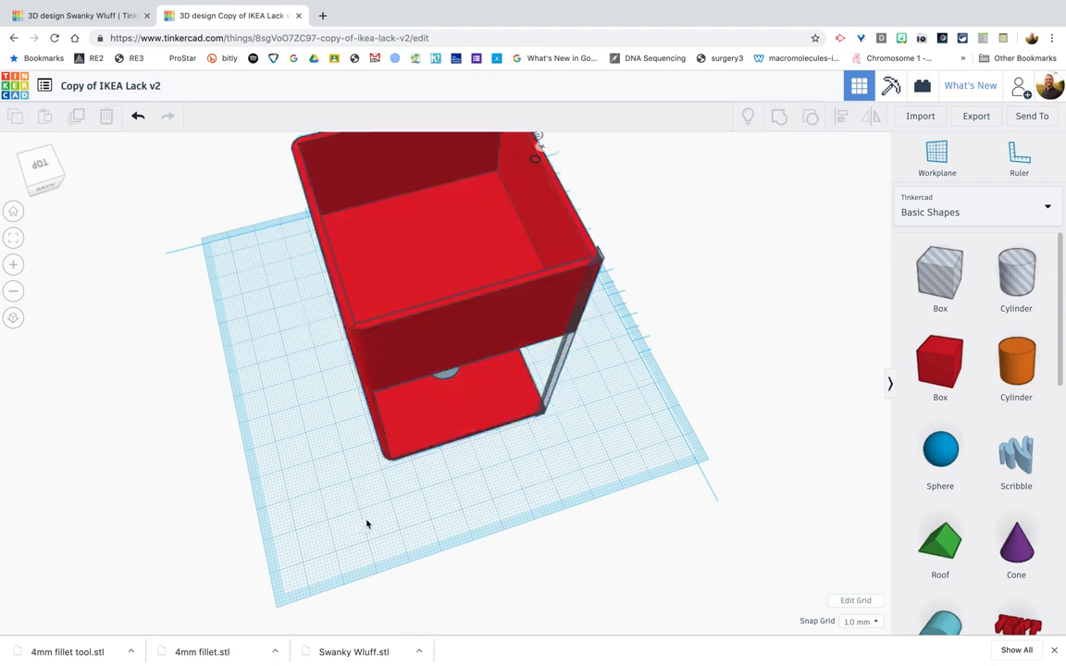
Duplicate the back-left fillet tool hole and move the copy out beside the holder, 3.00 mm and 93.17 mm from the ruler origin
click(551, 407)
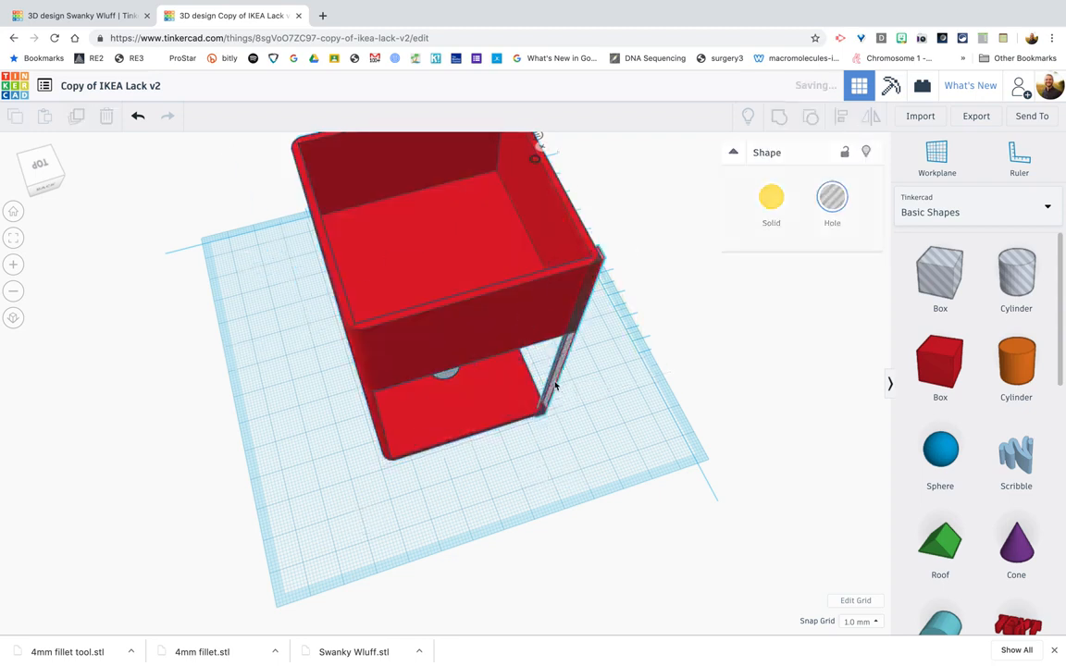
alt+drag(557, 376, 657, 313)
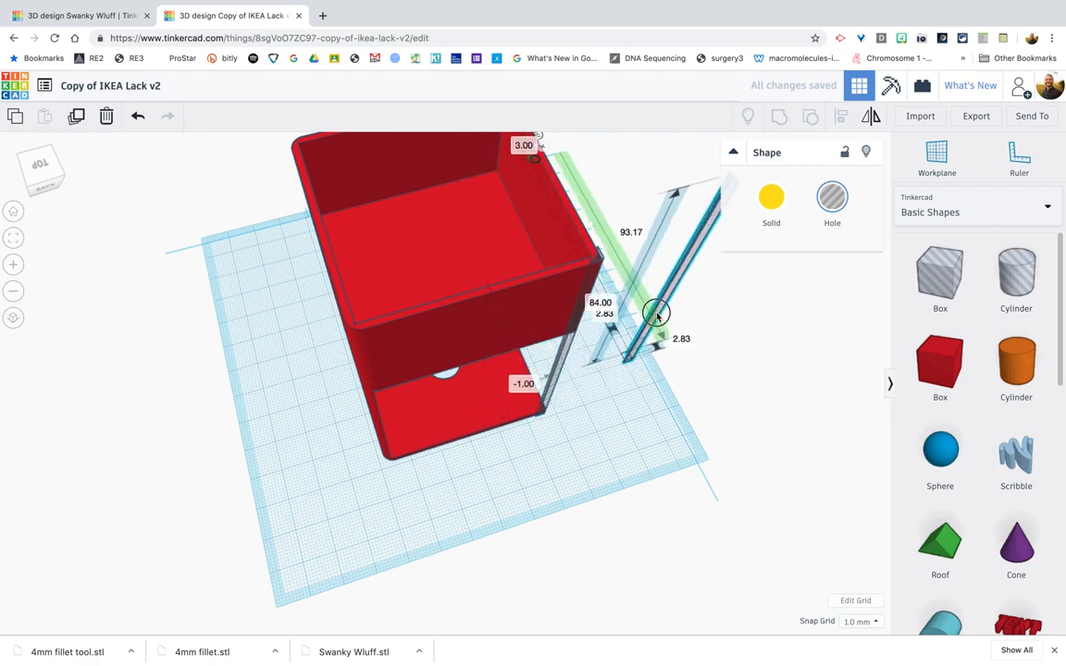
right_drag(630, 442, 566, 444)
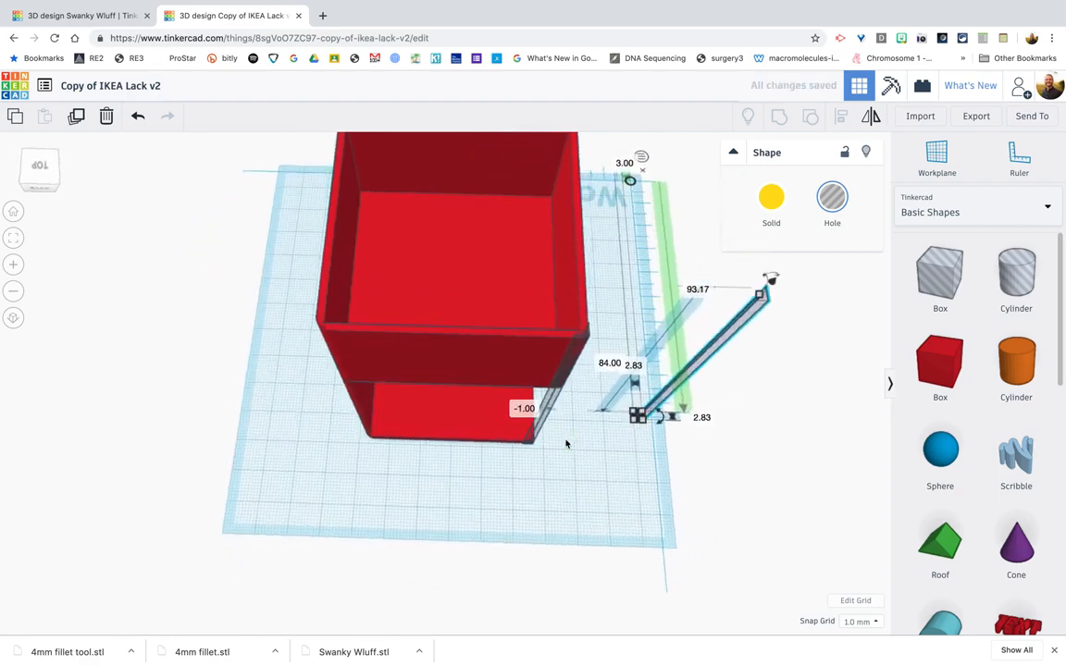
Group the back-left fillet tool hole with the red holder to round that vertical edge
click(537, 398)
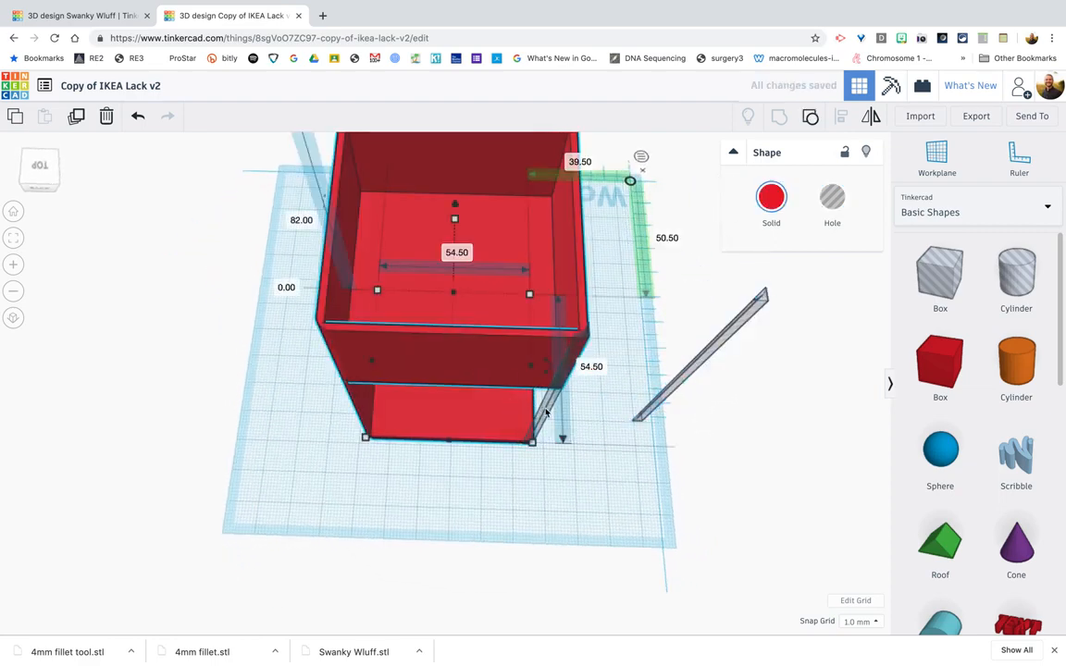
shift+click(546, 412)
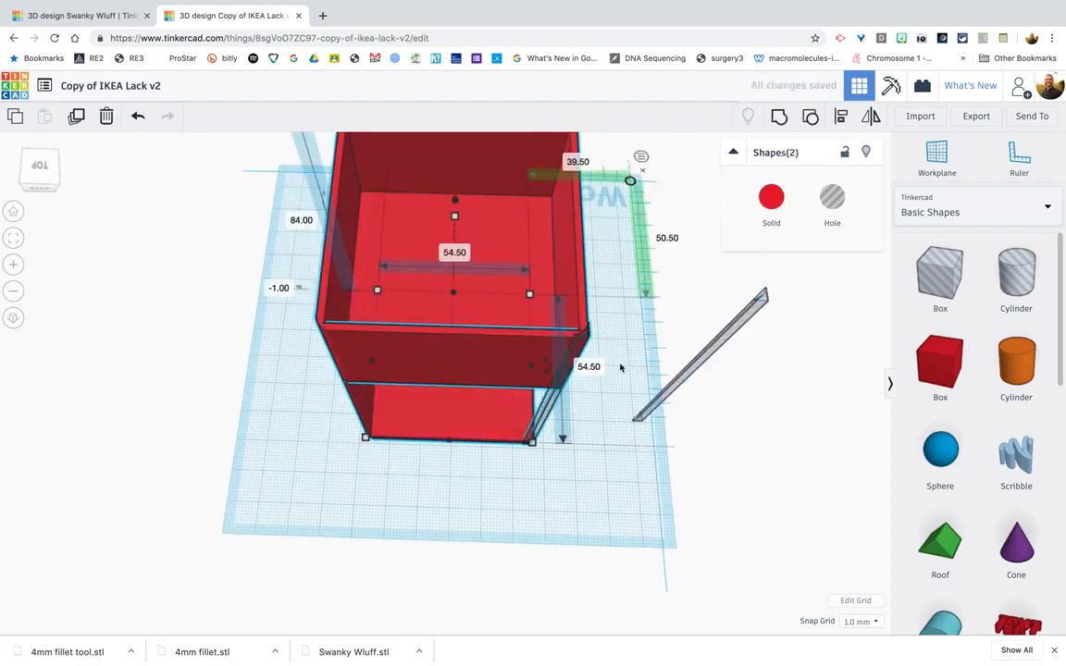
click(779, 116)
Move the spare fillet tool hole near the holder's front-left corner and rotate it about the vertical axis to match that edge
right_drag(607, 500, 392, 462)
drag(547, 424, 636, 339)
right_drag(530, 567, 459, 483)
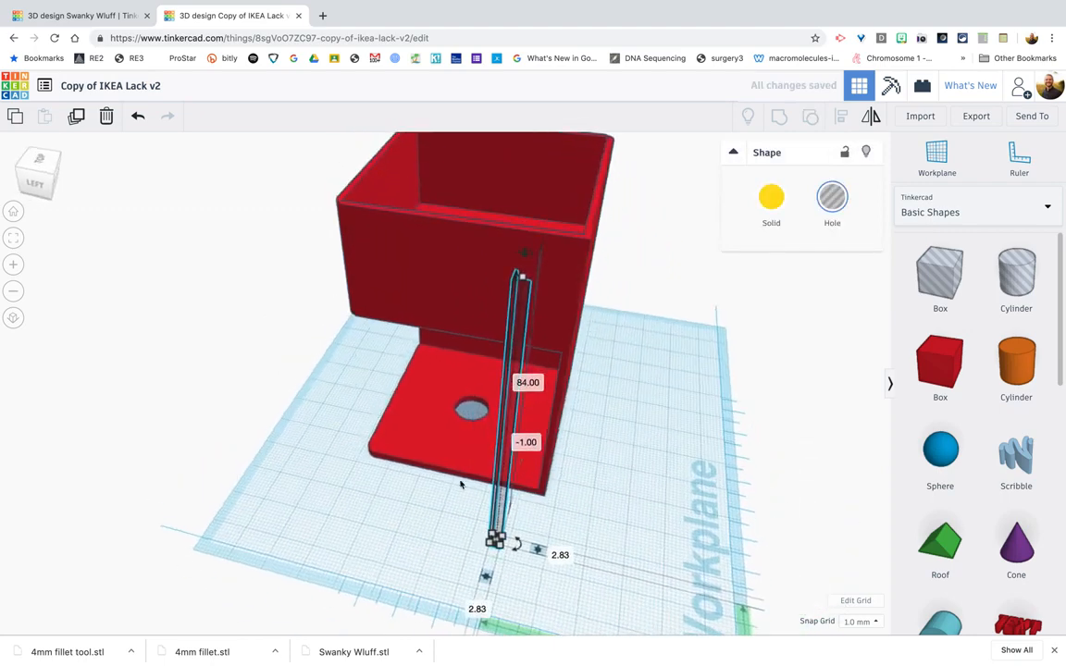
drag(510, 360, 551, 354)
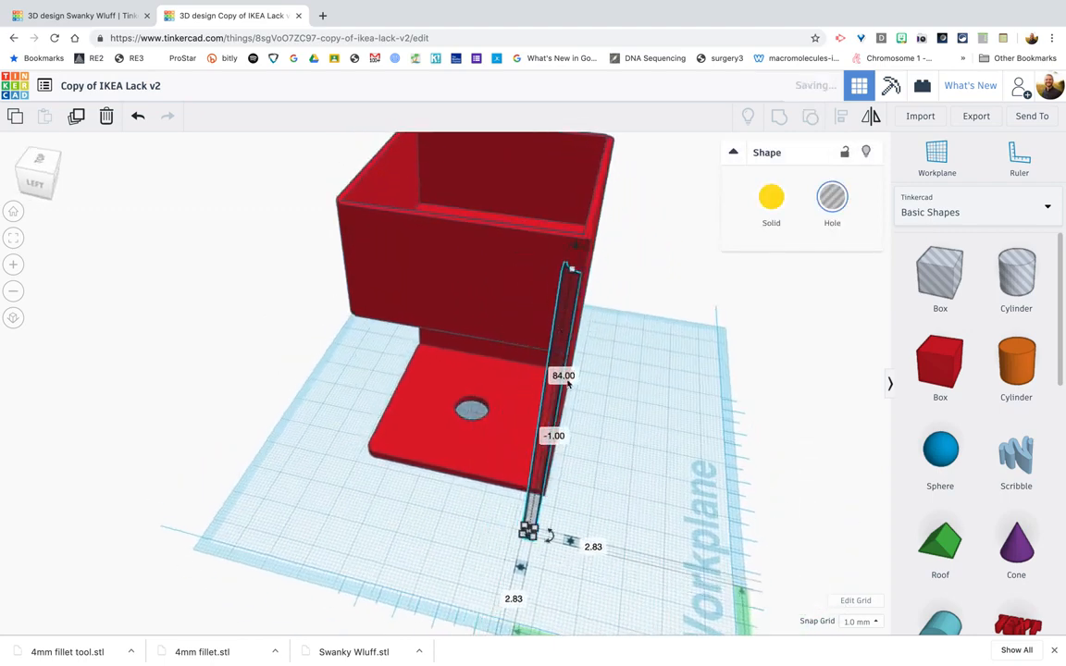
click(553, 525)
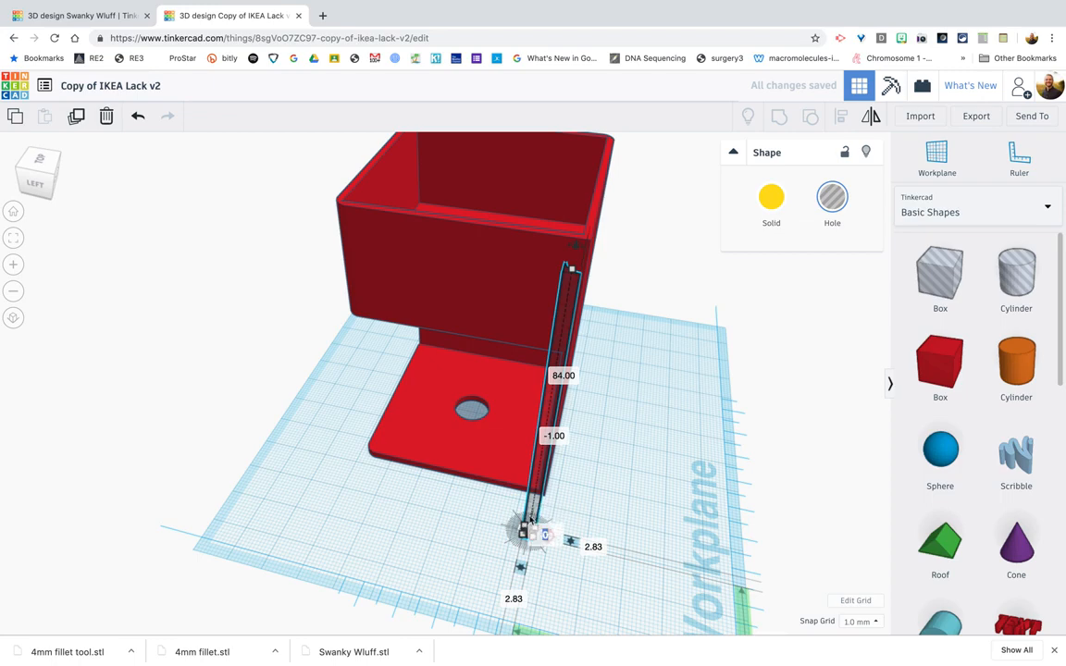
click(512, 535)
click(529, 530)
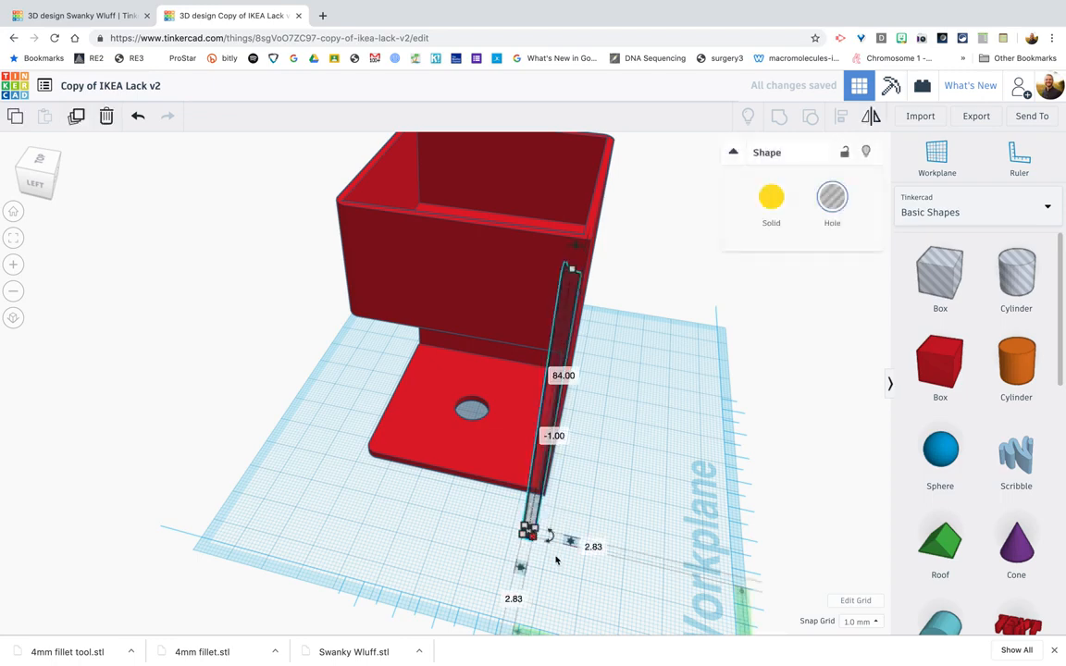
right_drag(553, 546, 433, 545)
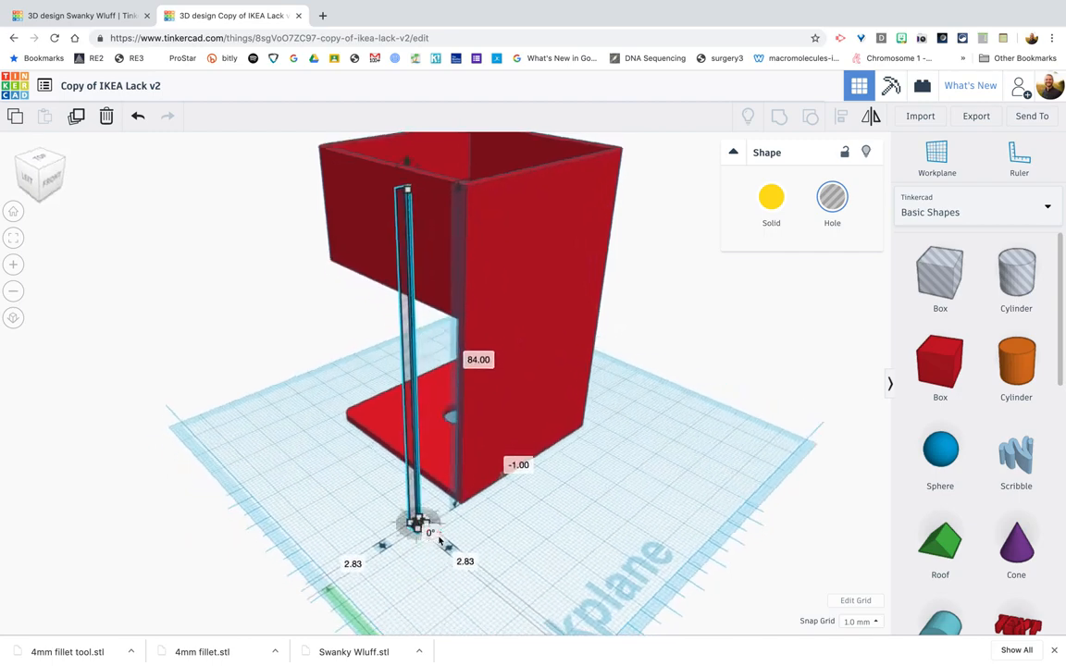
drag(440, 535, 443, 506)
right_drag(316, 507, 470, 537)
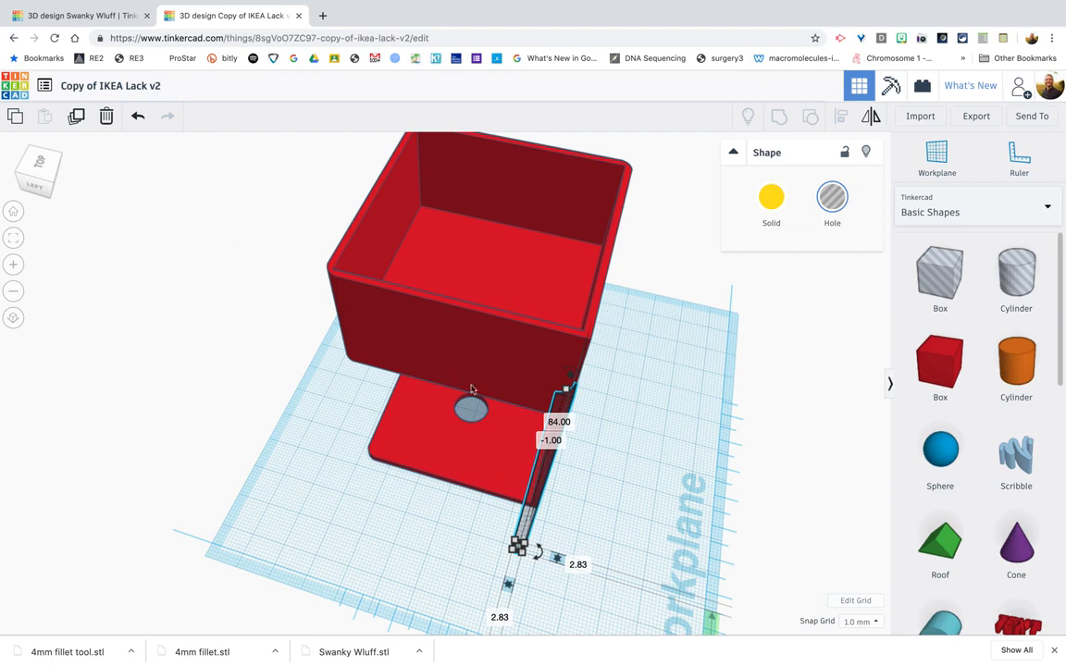
Align the spare fillet tool hole flush with the holder's front-left vertical edge and group the two shapes to round it
click(435, 357)
shift+click(546, 457)
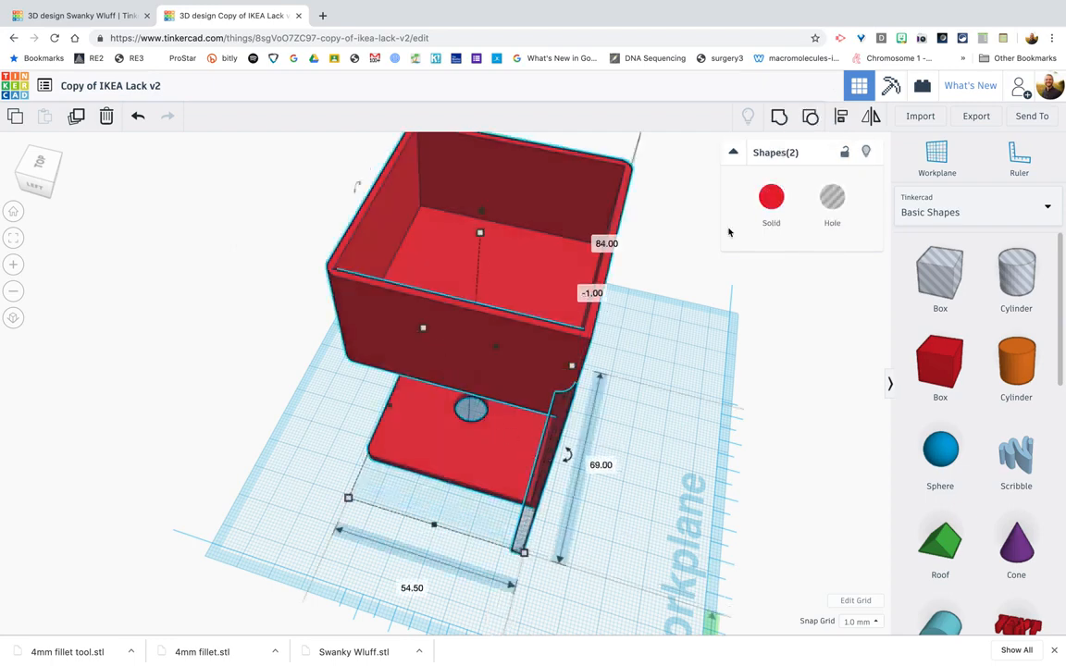
click(842, 120)
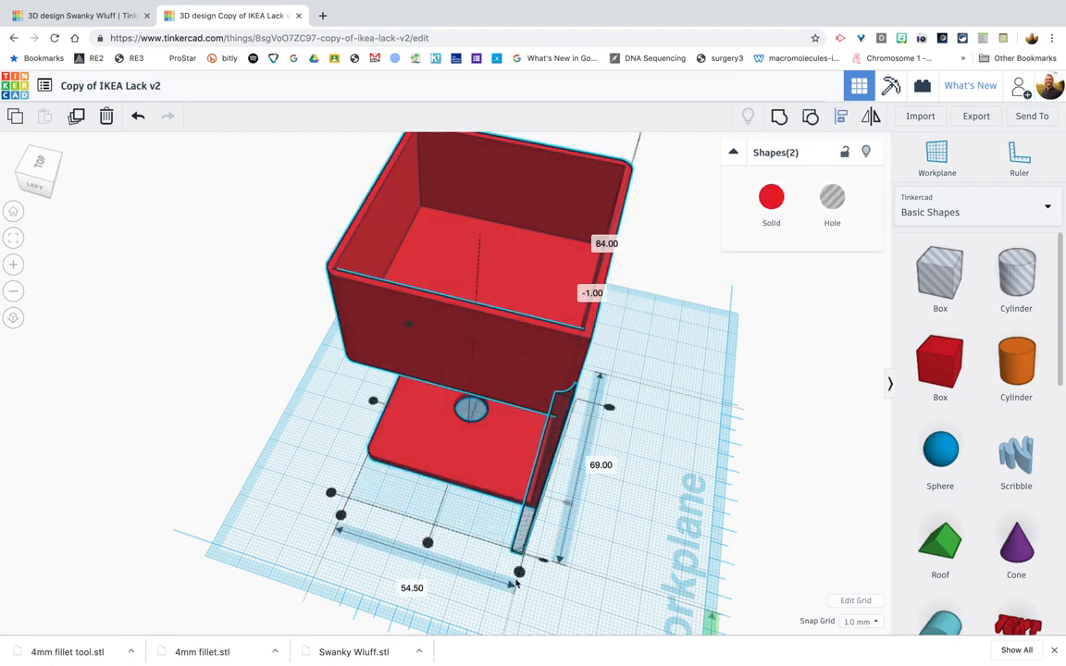
click(518, 573)
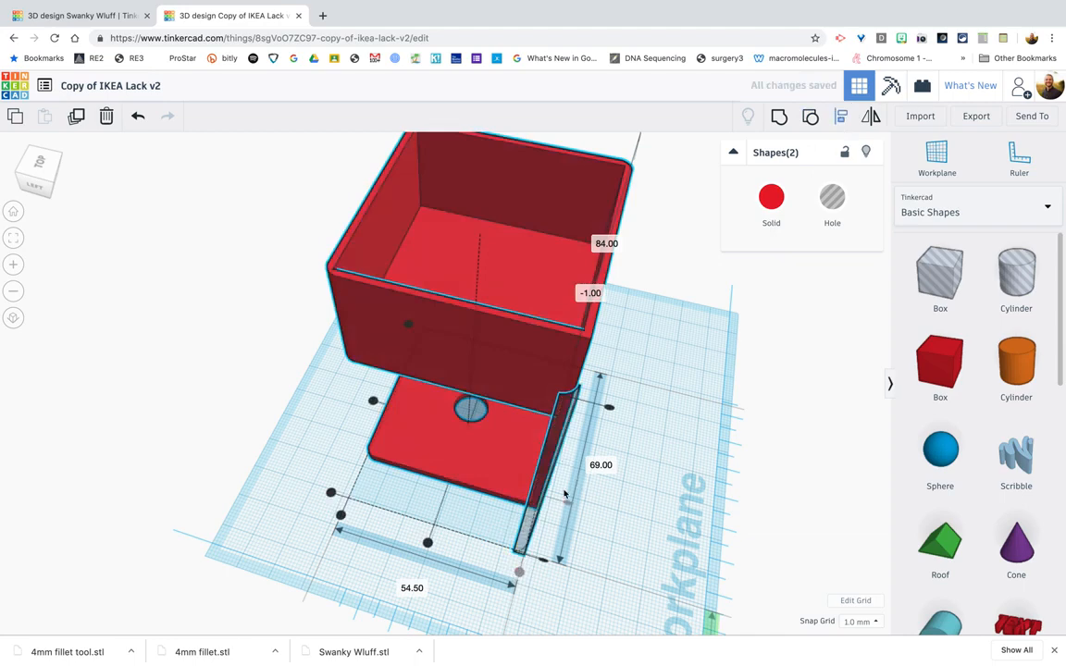
click(331, 493)
click(630, 501)
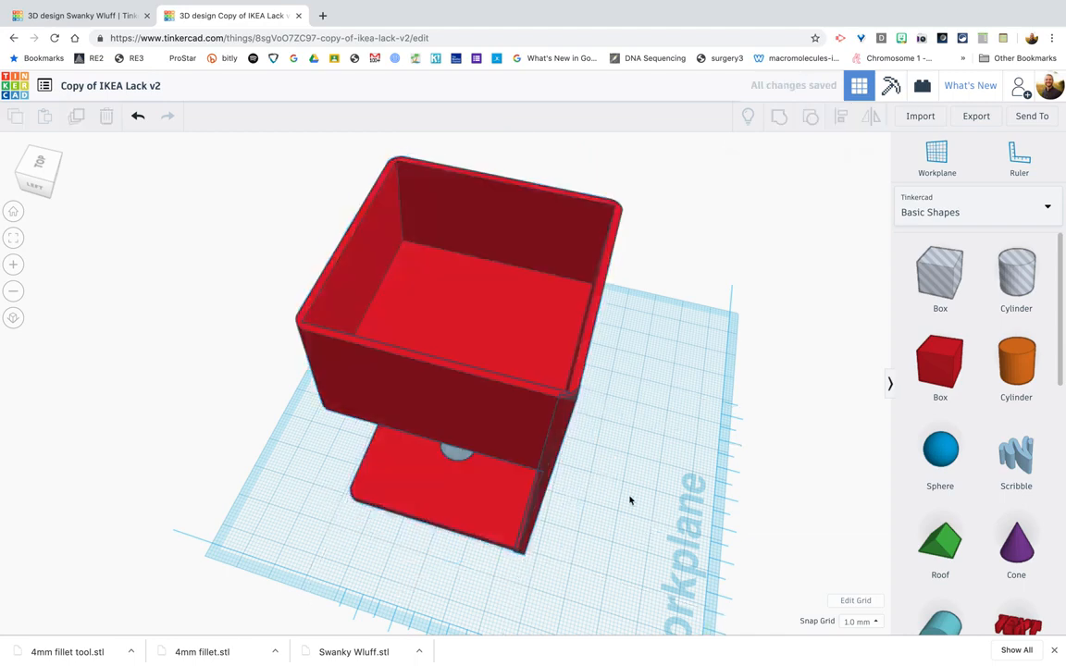
drag(661, 396, 474, 445)
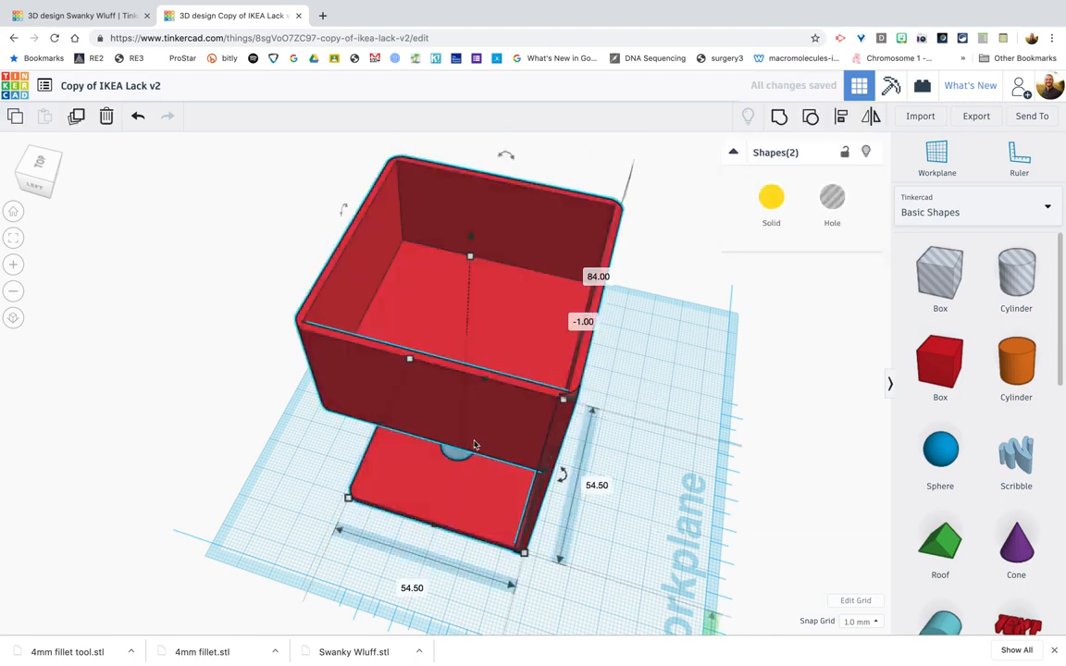
click(778, 117)
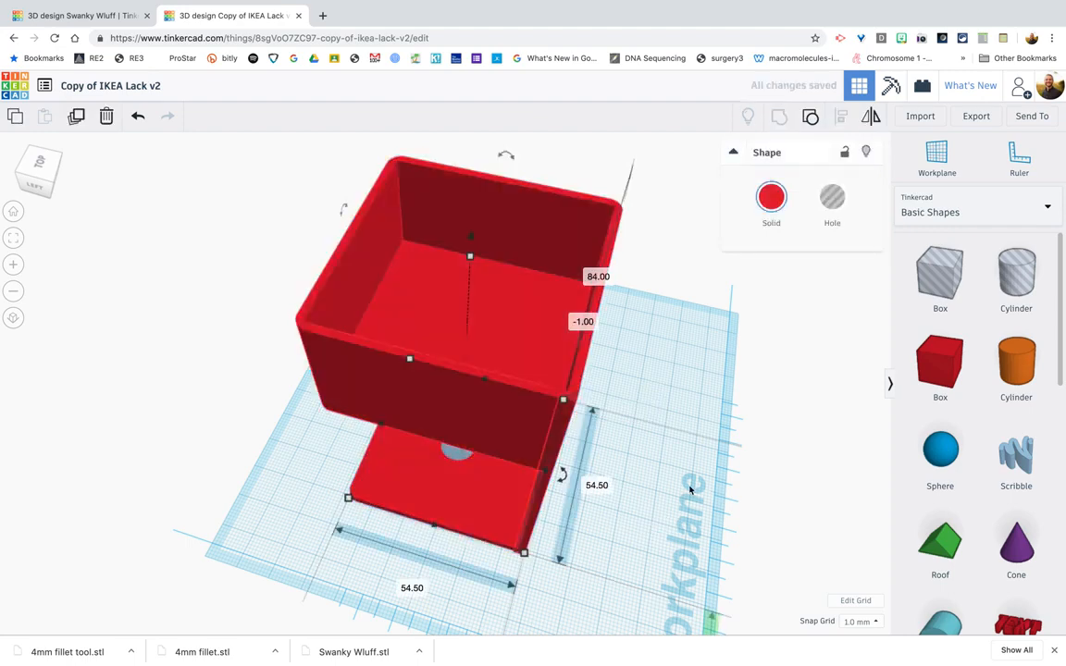
Examine the holder's rounded vertical edges from several sides and check the separate 4mm fillet tool design
right_drag(306, 501, 463, 381)
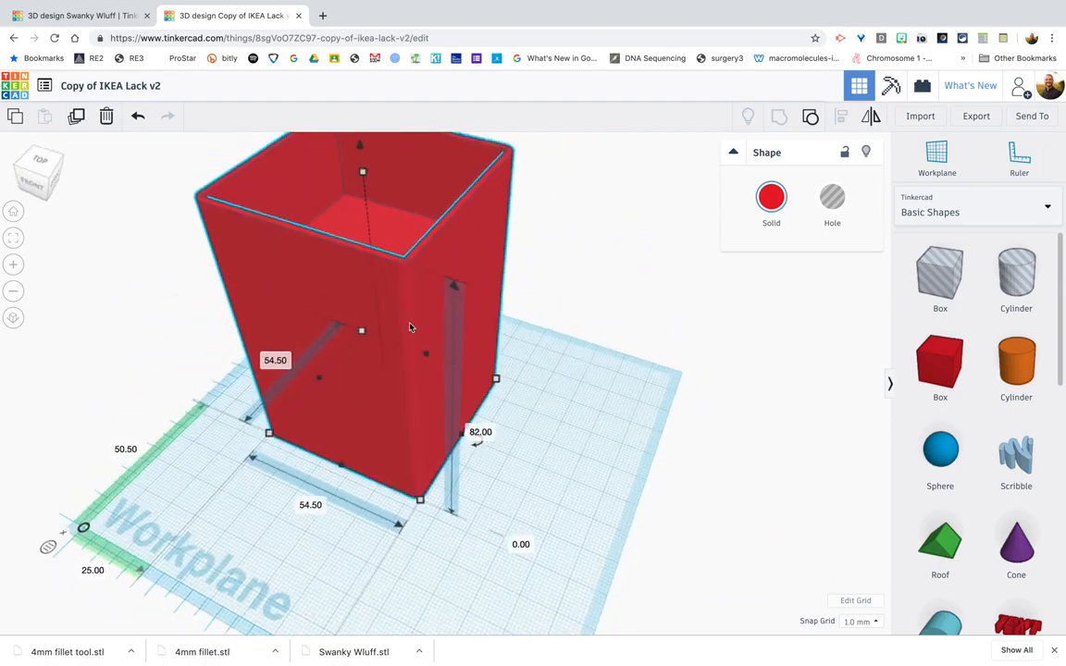
right_drag(619, 416, 390, 399)
scroll(483, 416, down, 3)
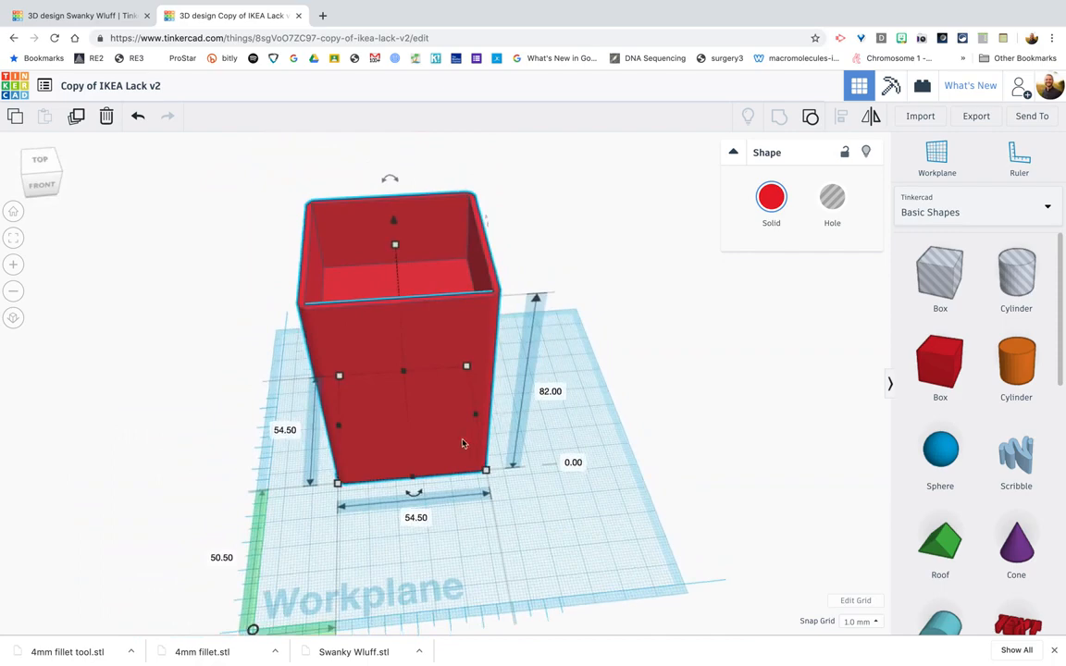
click(100, 19)
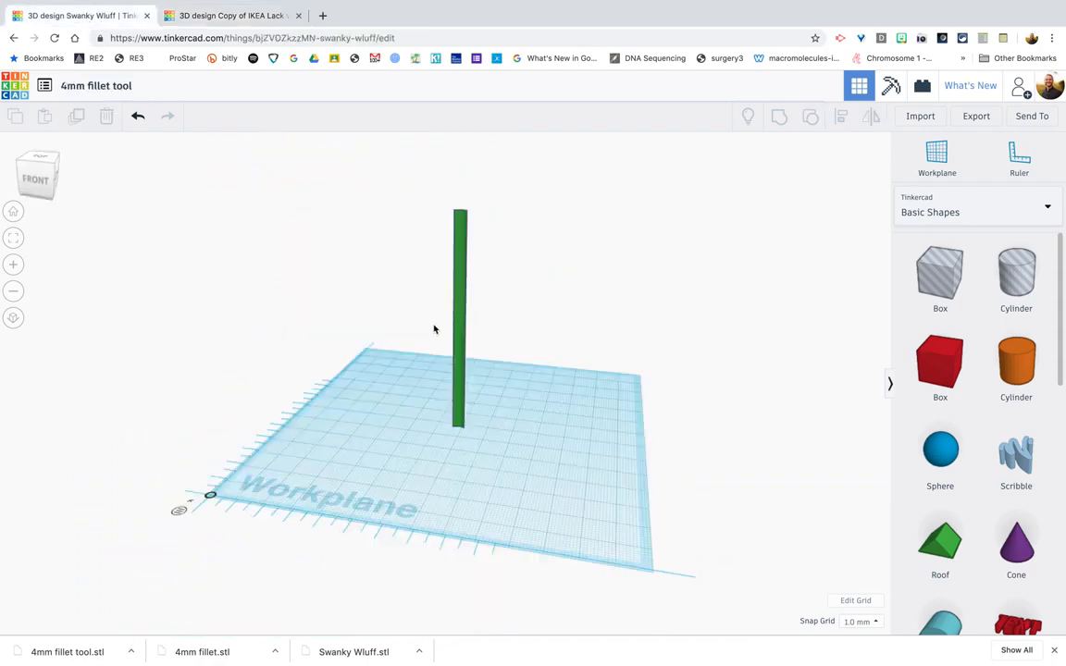
click(222, 17)
right_drag(544, 539, 398, 471)
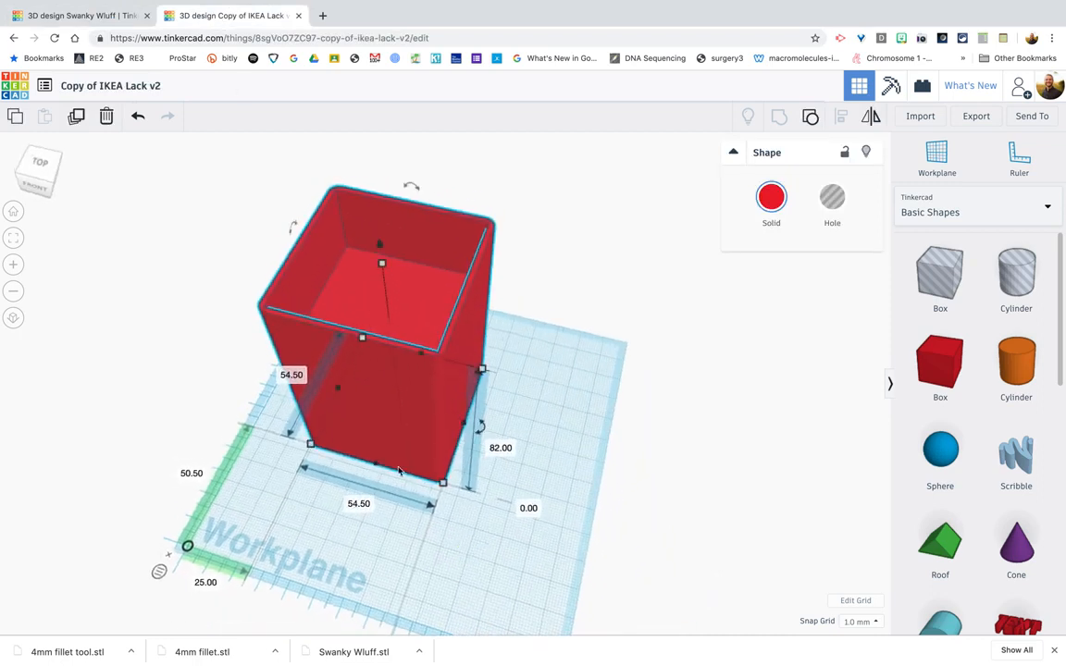
In the 4mm fillet tool design, enlarge the green tool's base to 26 by 13 mm, and return to the holder design
click(85, 16)
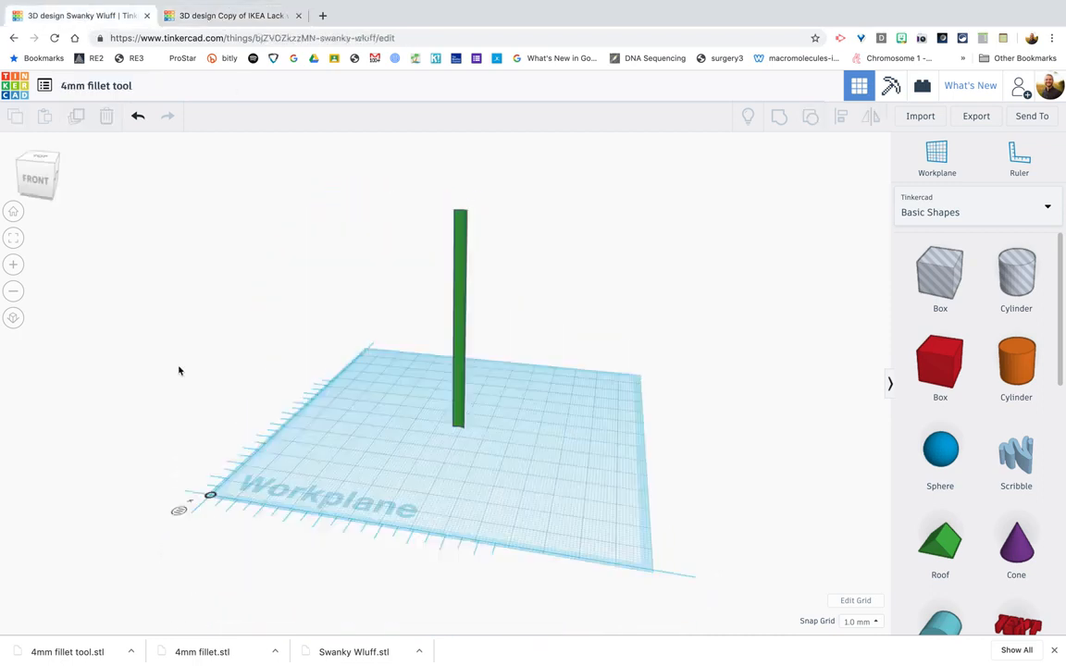
click(460, 396)
drag(463, 429, 485, 444)
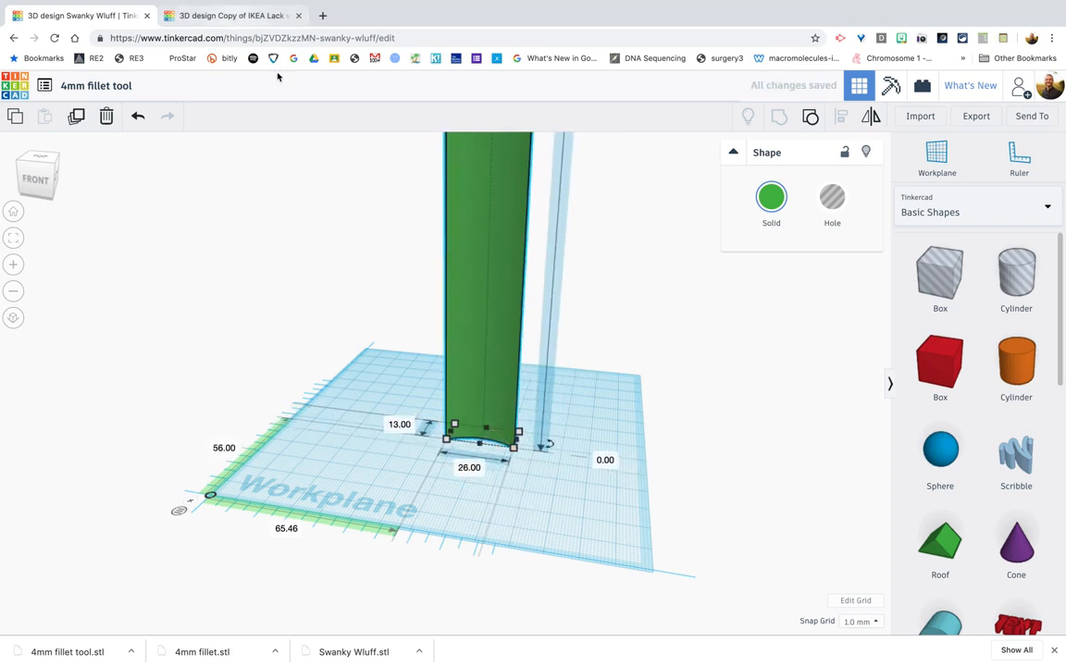
click(250, 19)
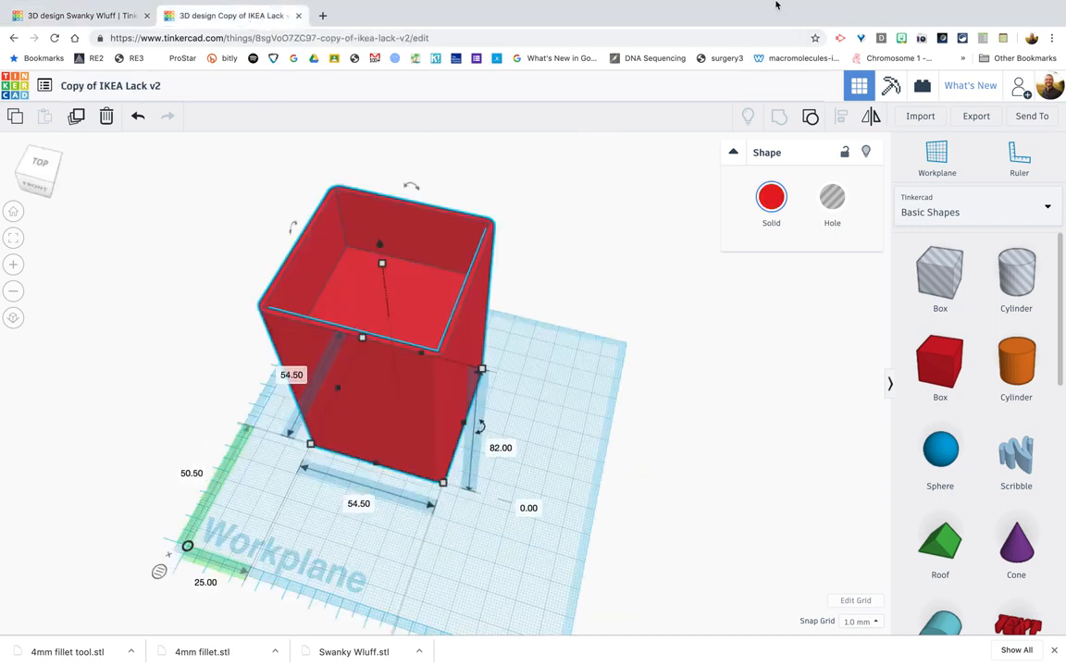
mouse_move(742, 7)
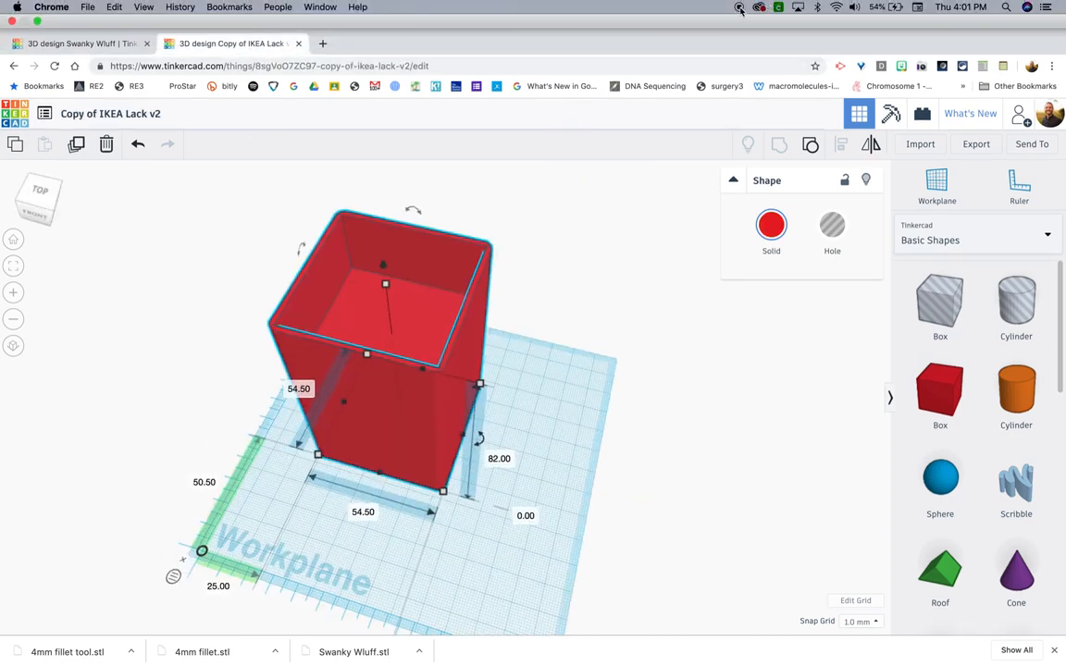